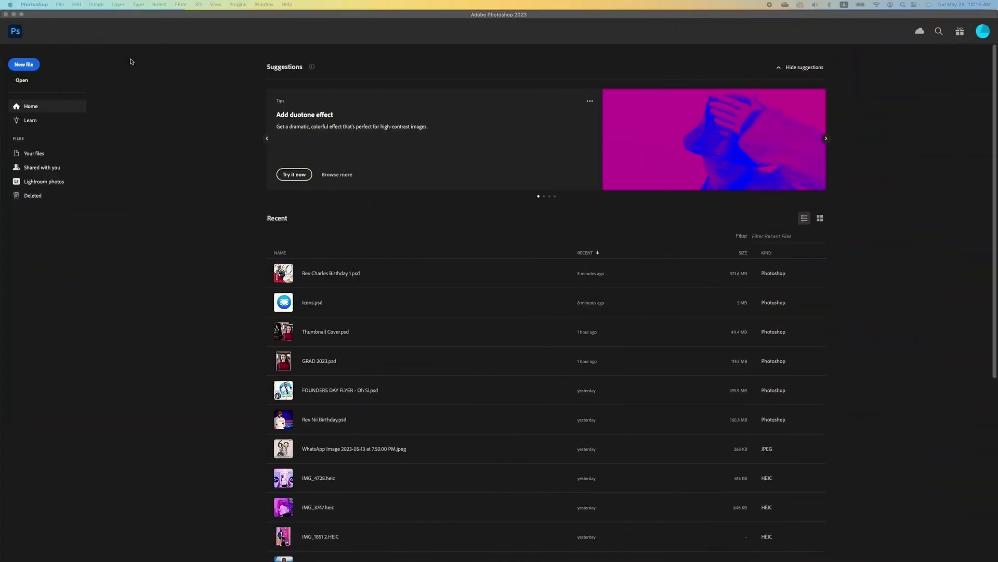
Create a 6 x 8 inch, 300 ppi document with a transparent background and Artboard 1.
click(65, 7)
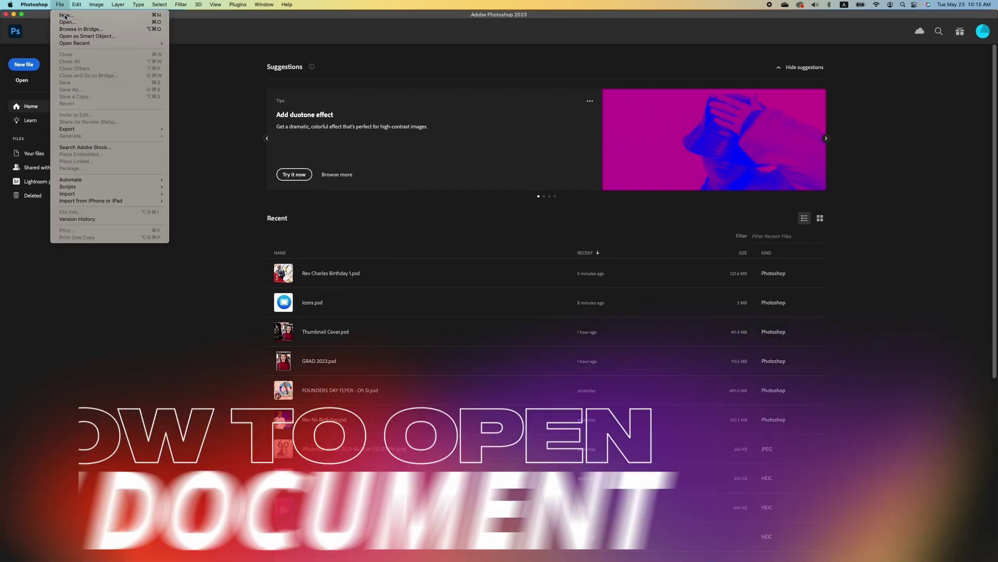
click(66, 16)
click(337, 109)
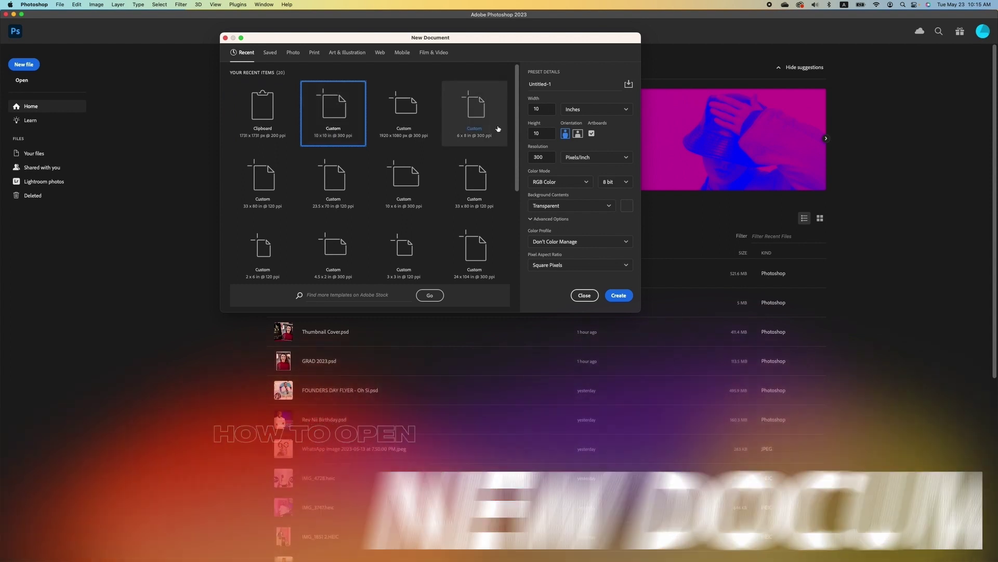
click(545, 110)
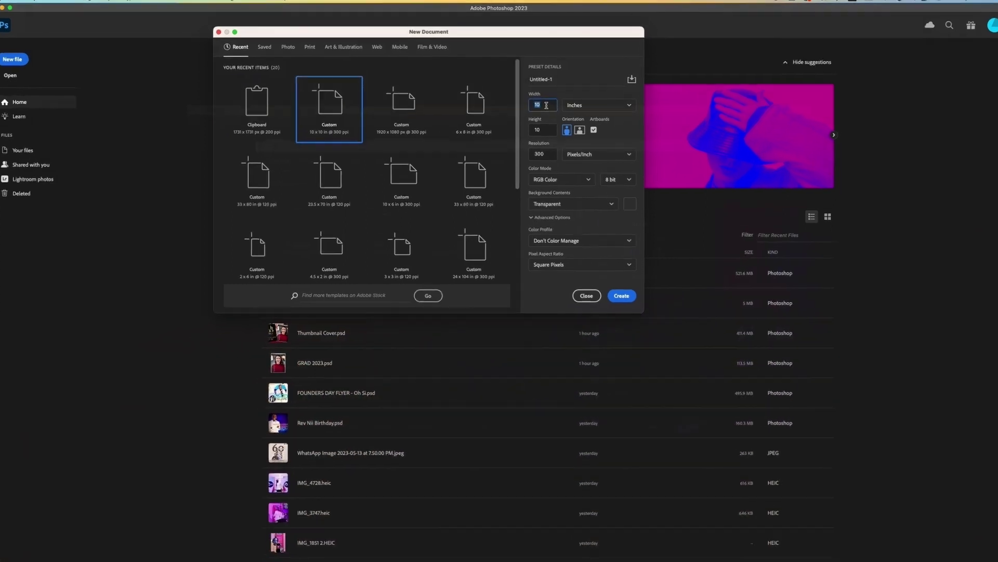
text(6)
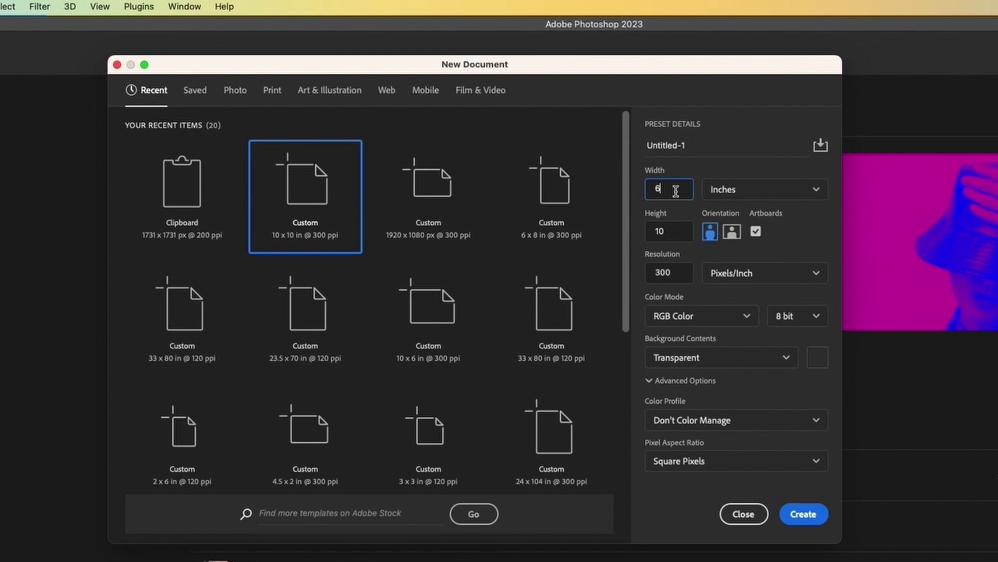
click(677, 232)
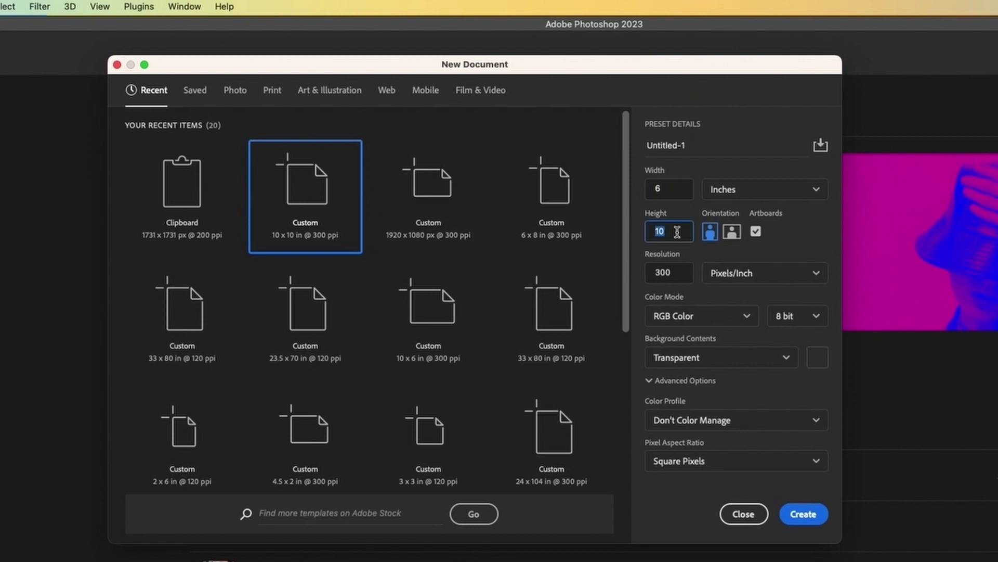
text(8)
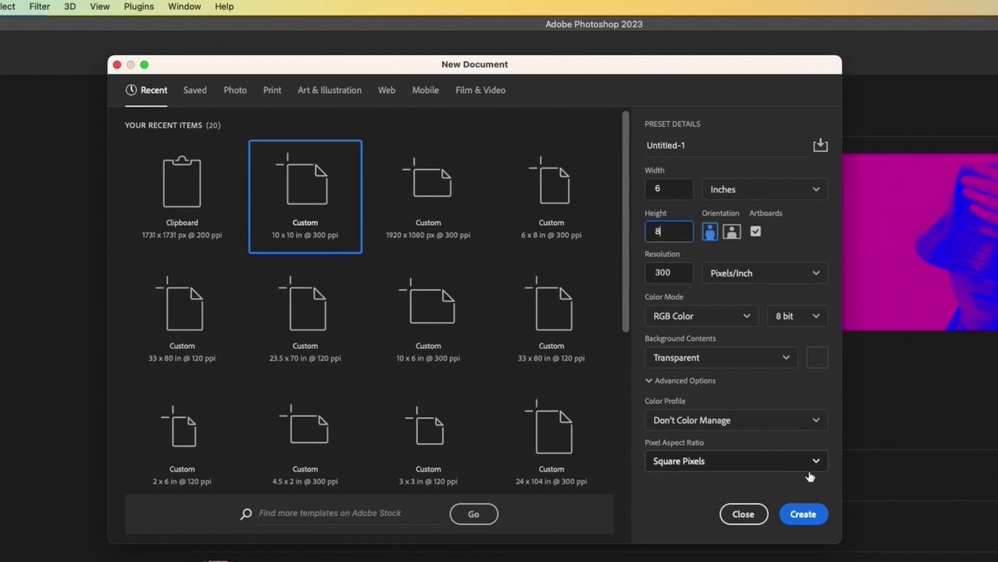
click(803, 514)
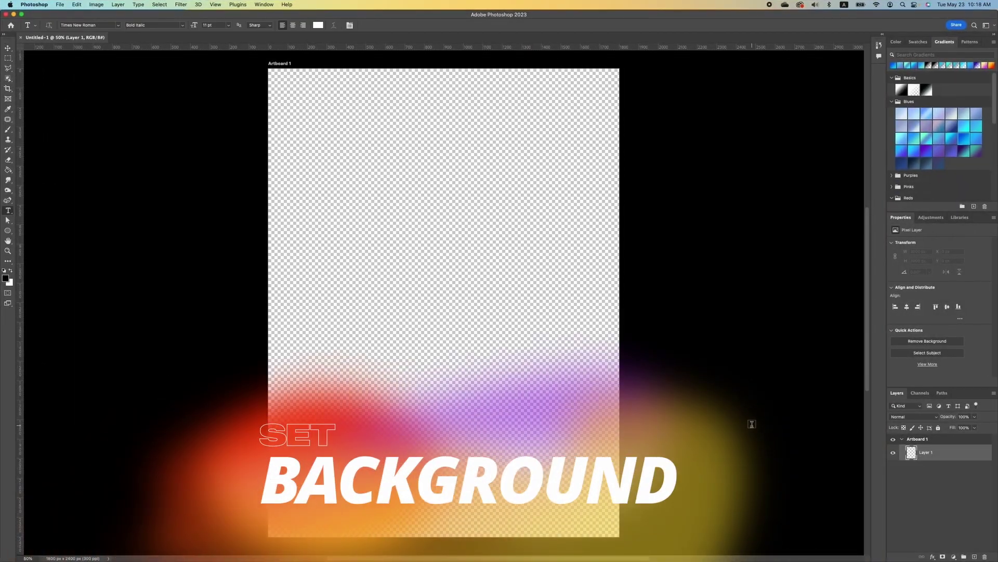
Add a black (000000) Solid Color fill layer, Color Fill 1, to Artboard 1.
click(954, 556)
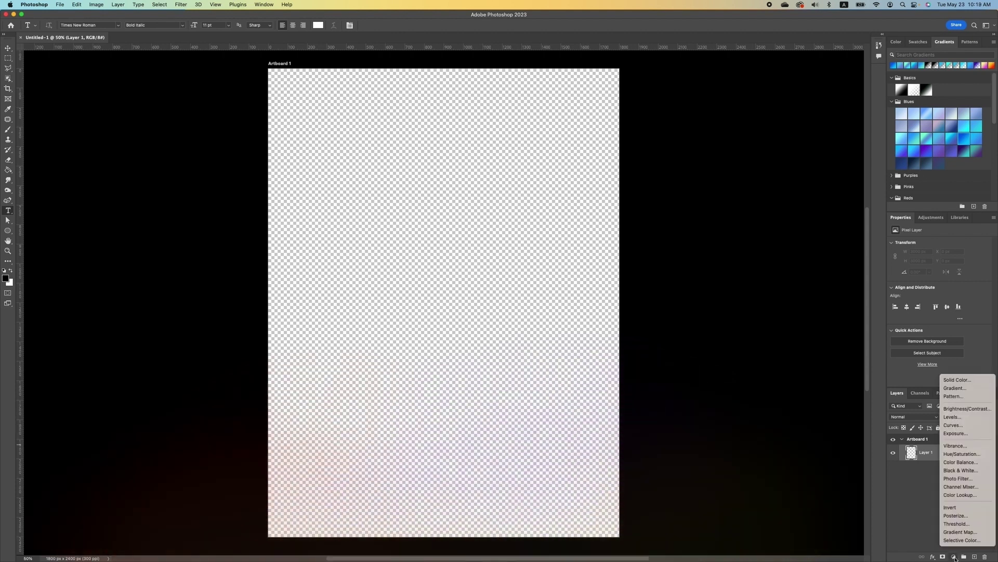
click(961, 380)
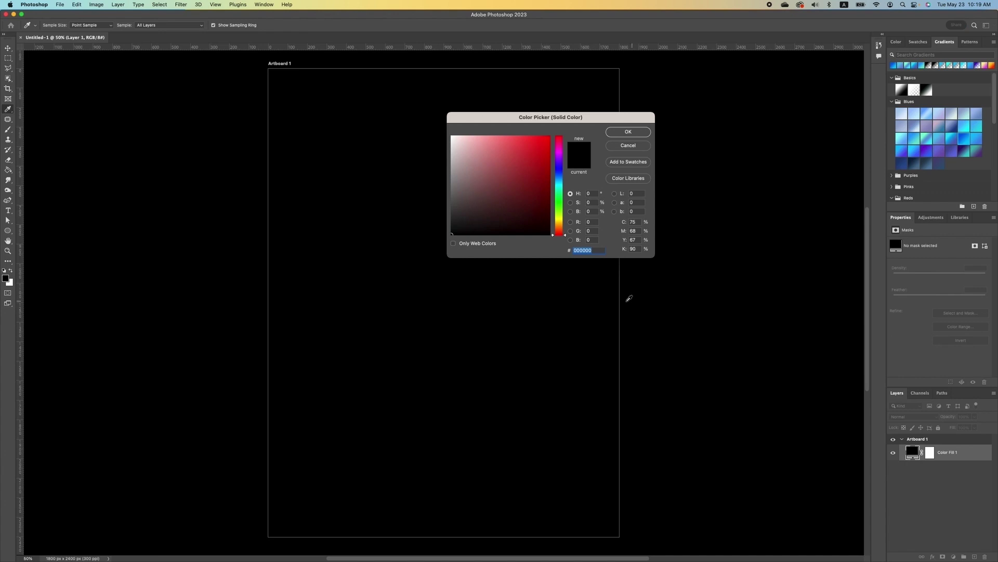
click(629, 132)
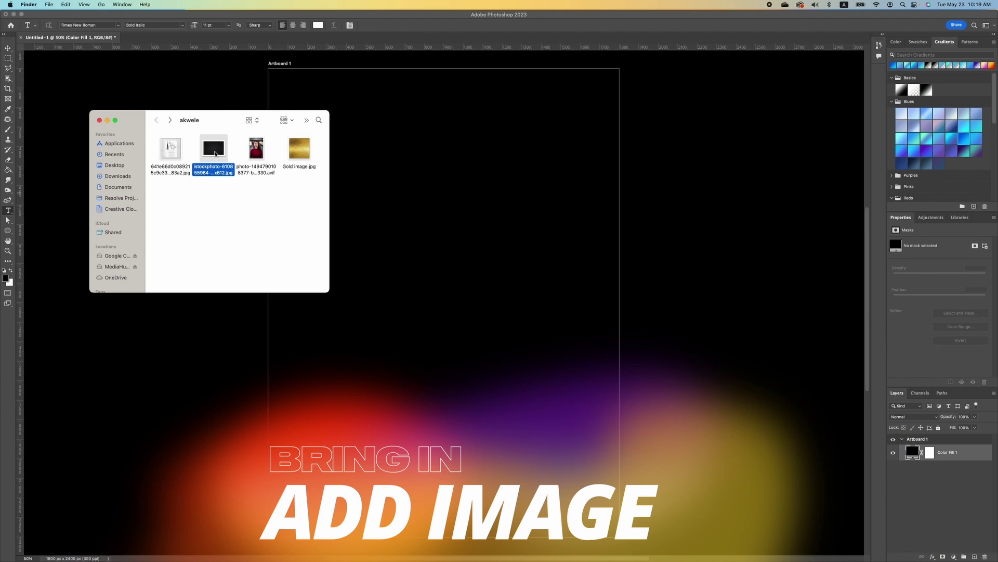
drag(215, 154, 412, 261)
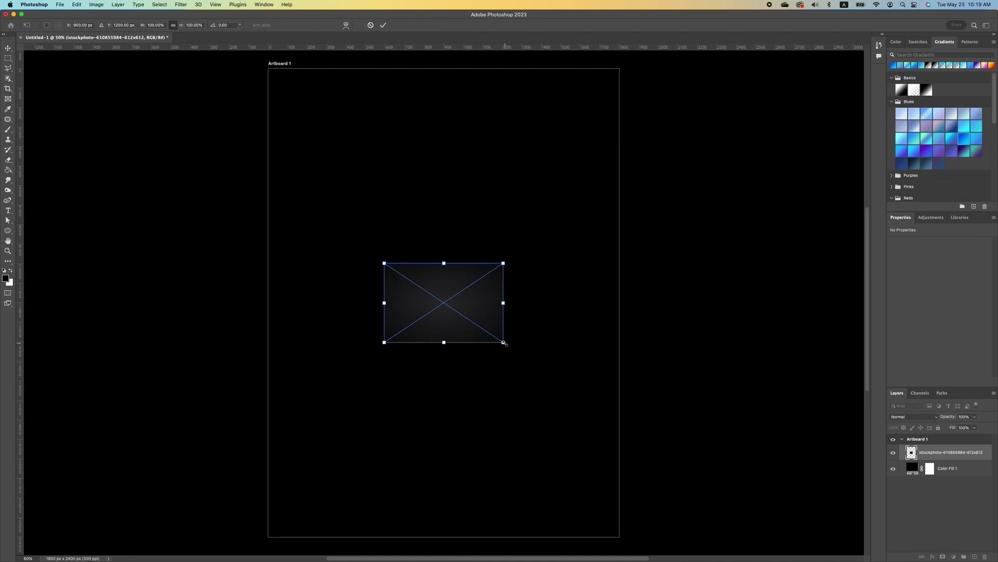
drag(504, 343, 670, 457)
drag(572, 349, 488, 266)
key(Return)
key(t)
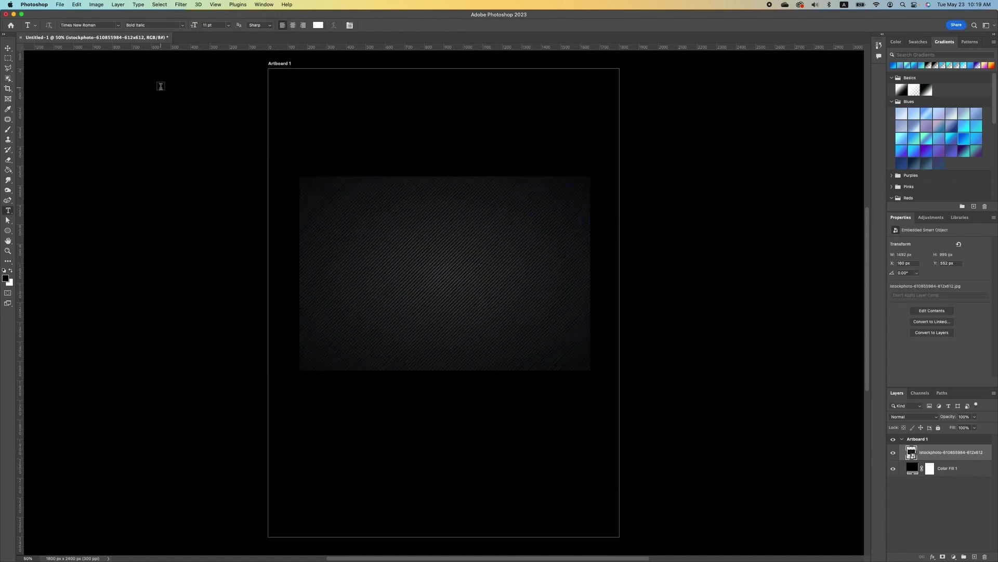
click(8, 48)
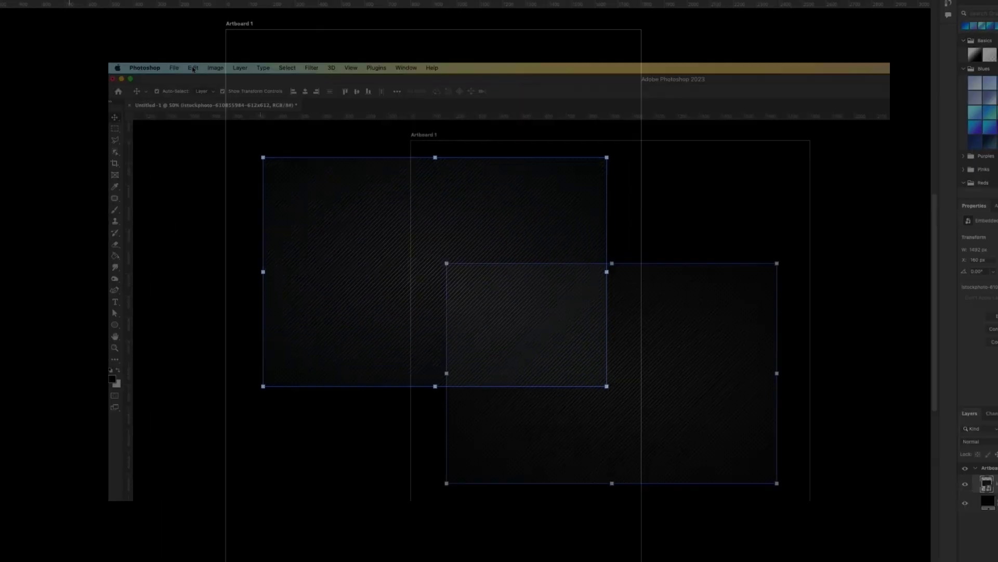
Rotate the stripe texture -90°, snap it top-left and scale it to about 1390 x 2085 px.
click(78, 8)
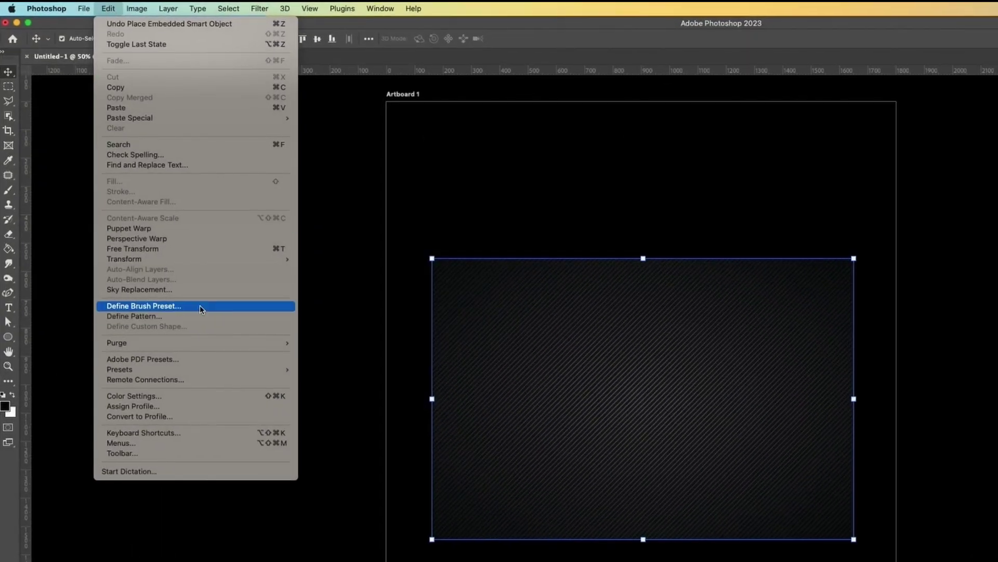
mouse_move(215, 260)
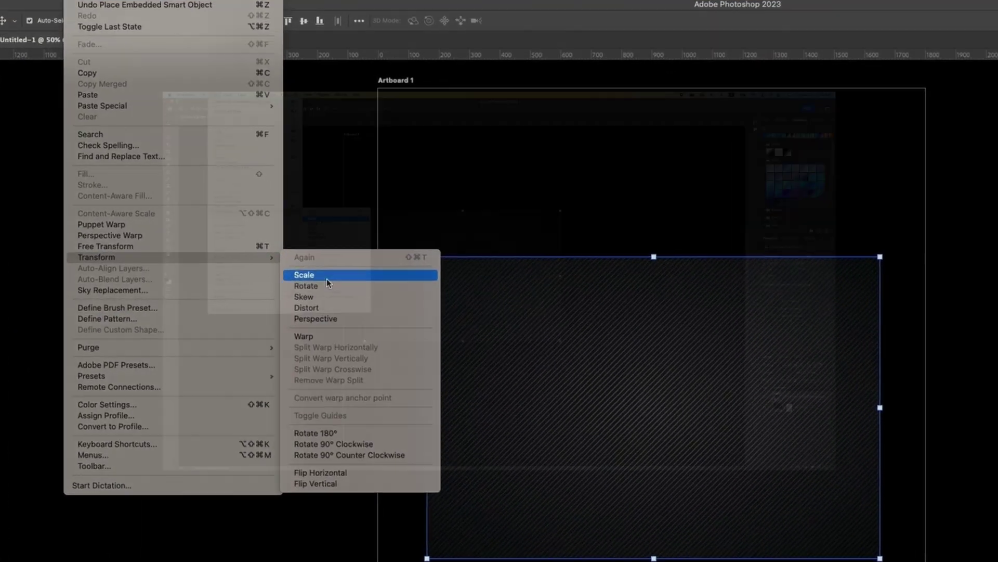
click(318, 275)
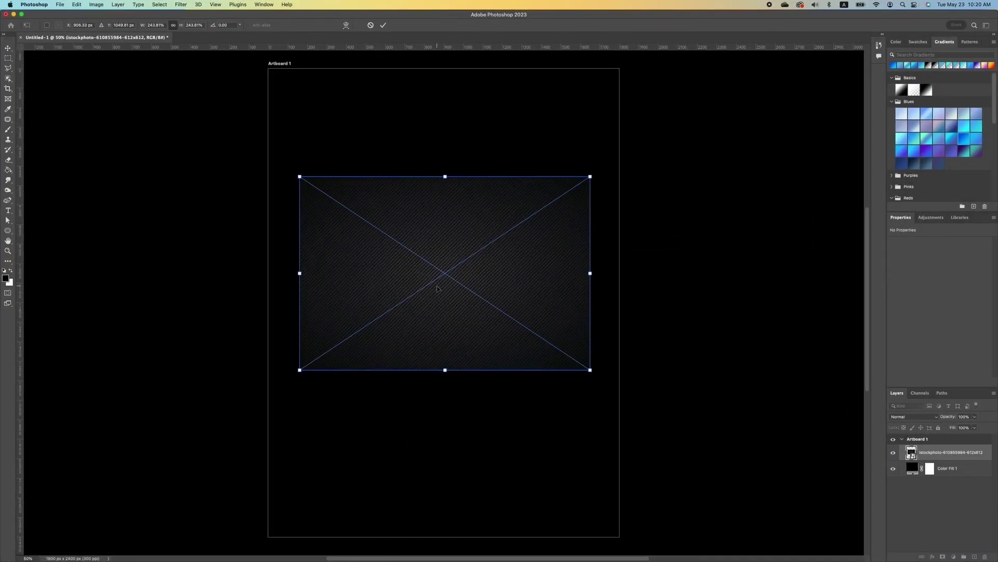
drag(598, 377, 496, 194)
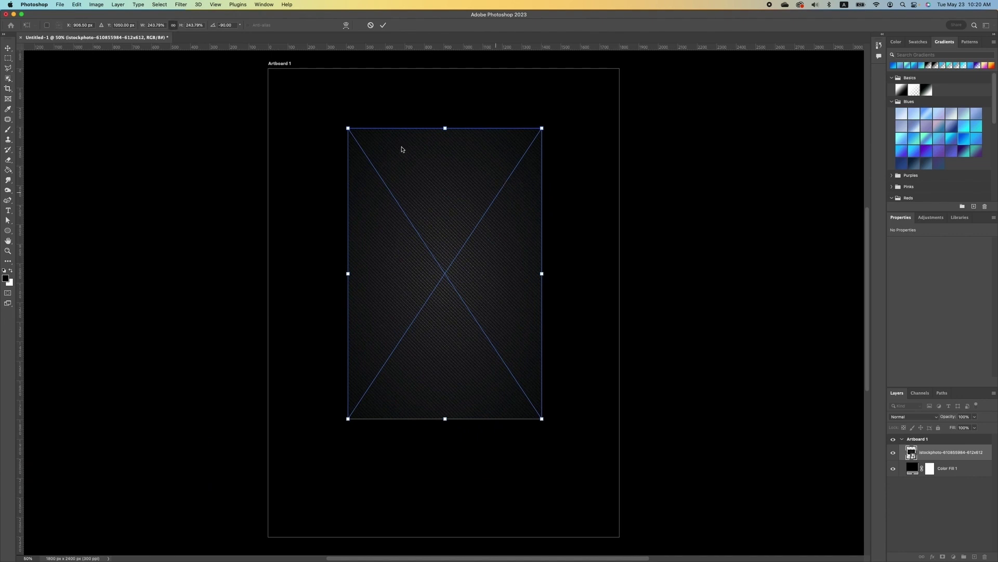
drag(364, 110, 334, 112)
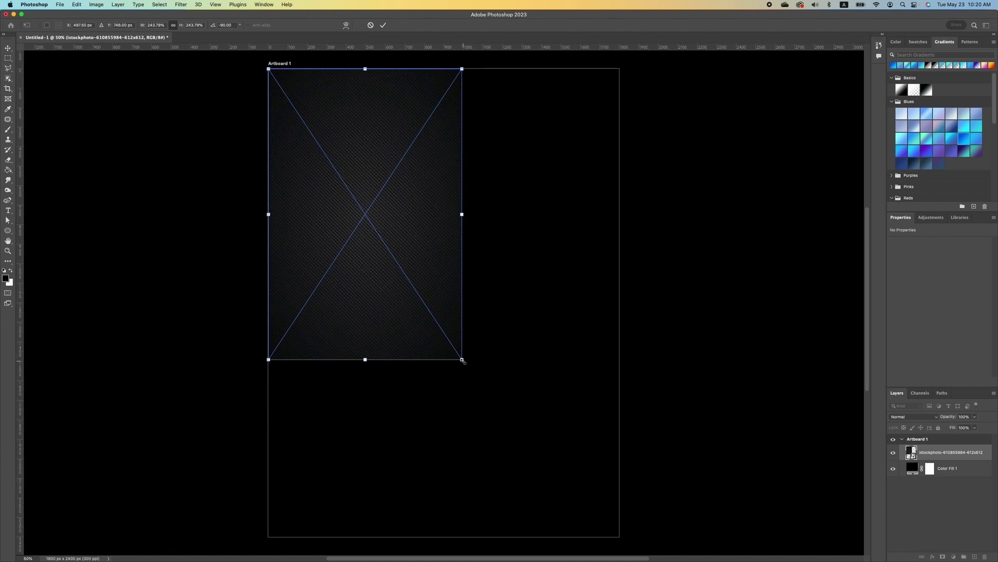
drag(461, 359, 695, 550)
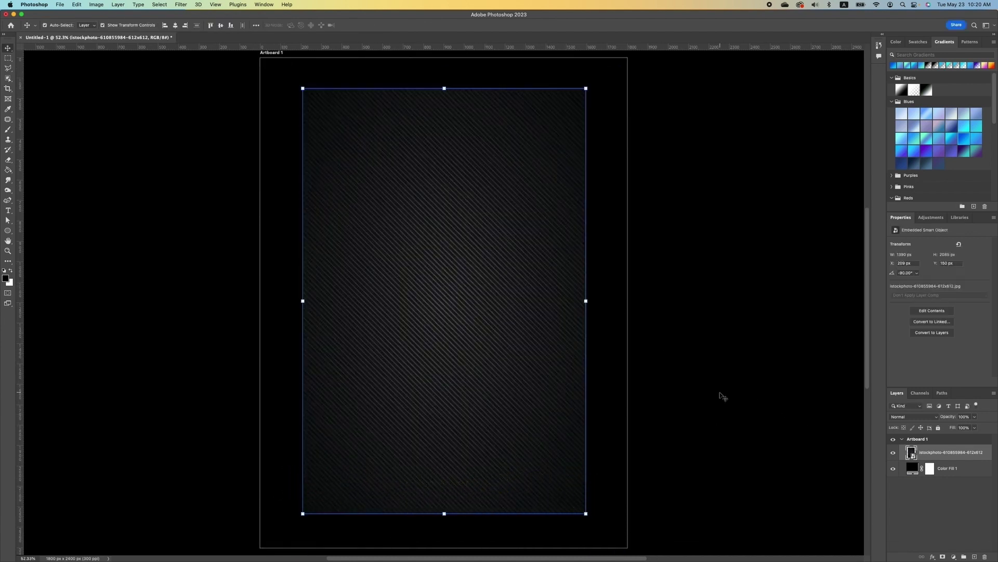
Add a Gradient Fill layer whose left colour stop is near-black.
click(954, 556)
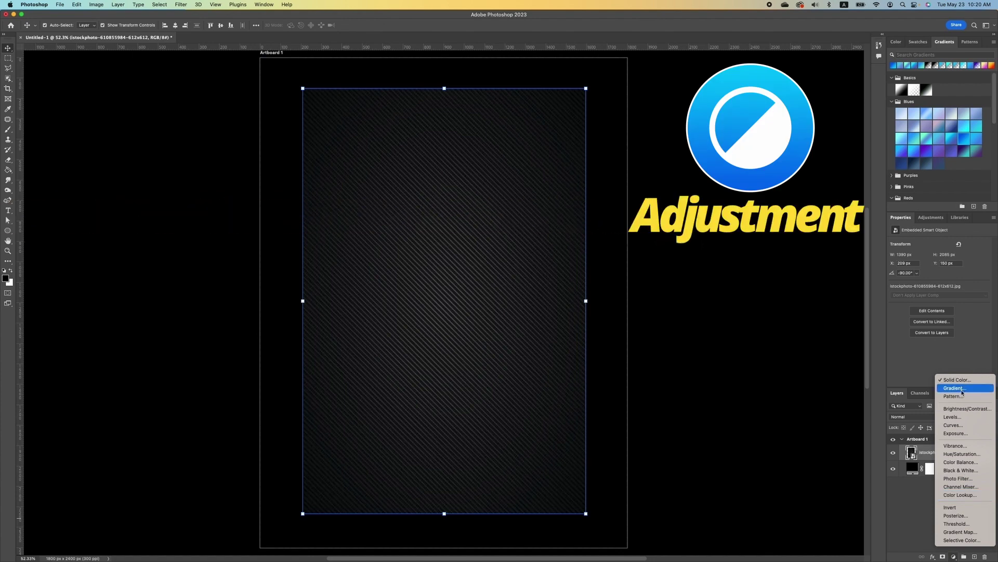
click(962, 390)
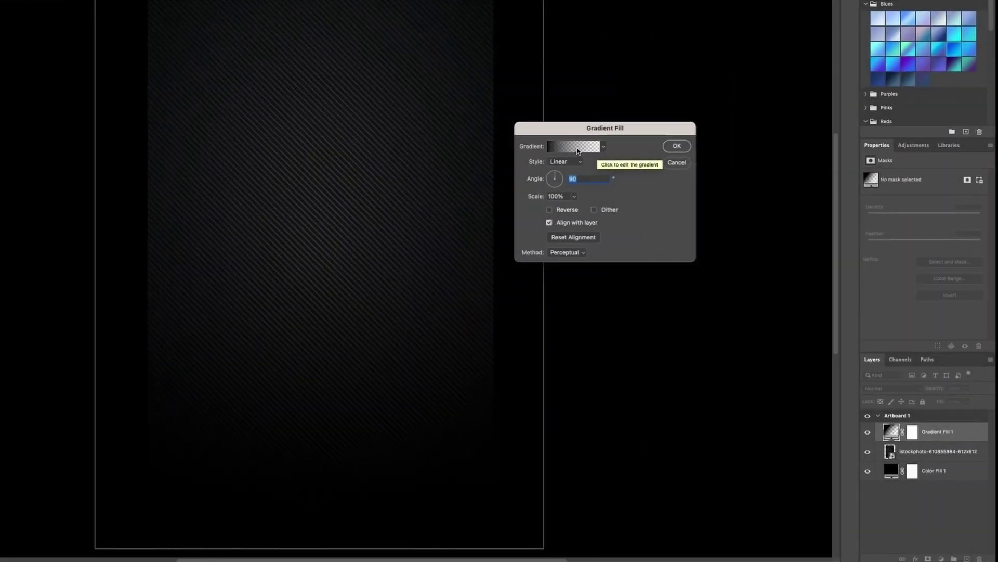
click(575, 151)
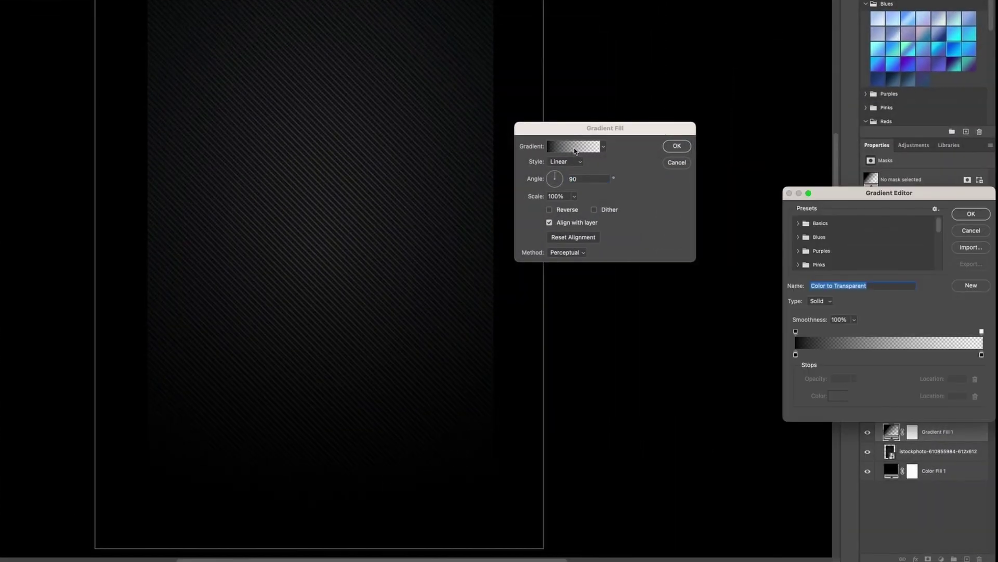
drag(882, 199, 727, 143)
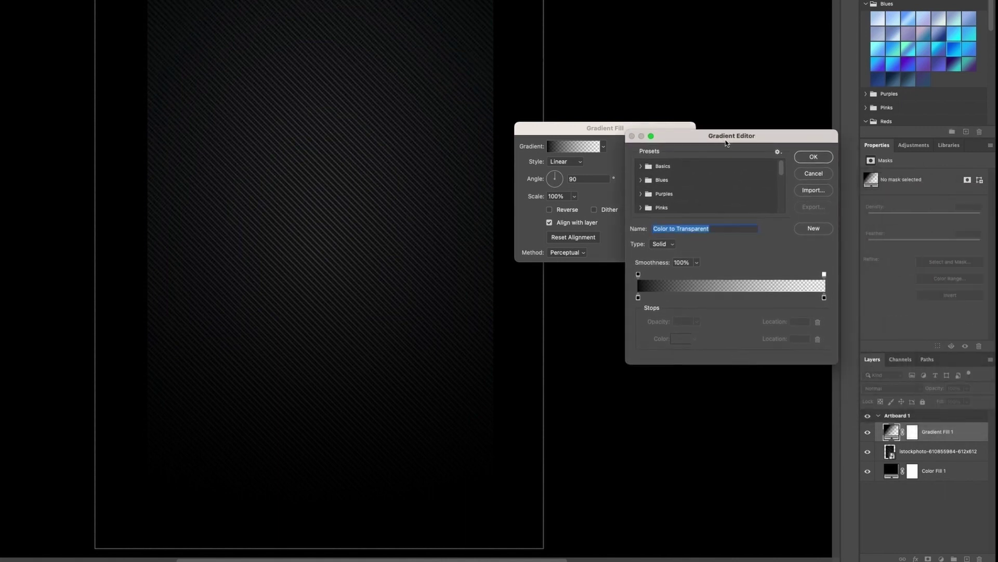
click(639, 298)
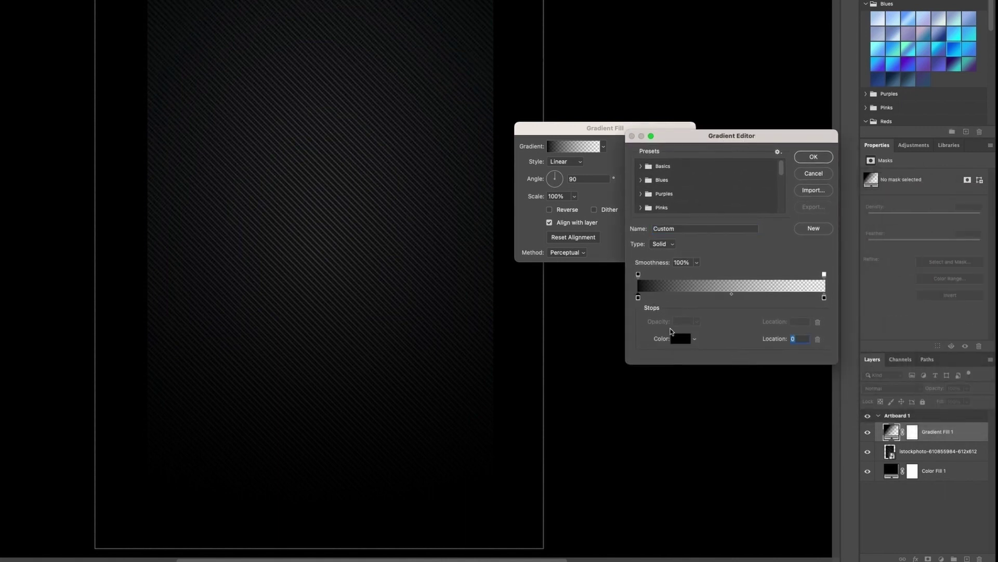
click(682, 338)
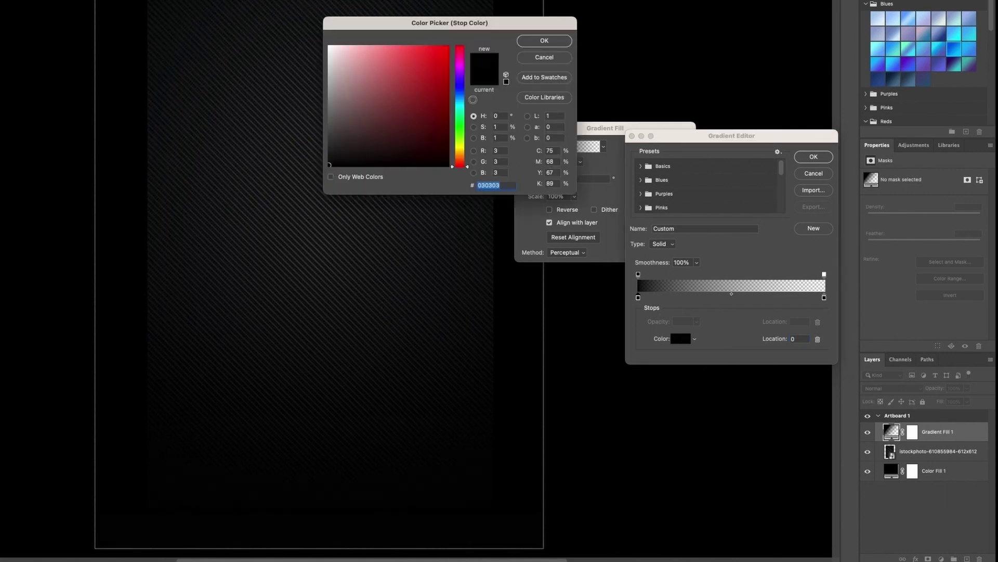
click(544, 41)
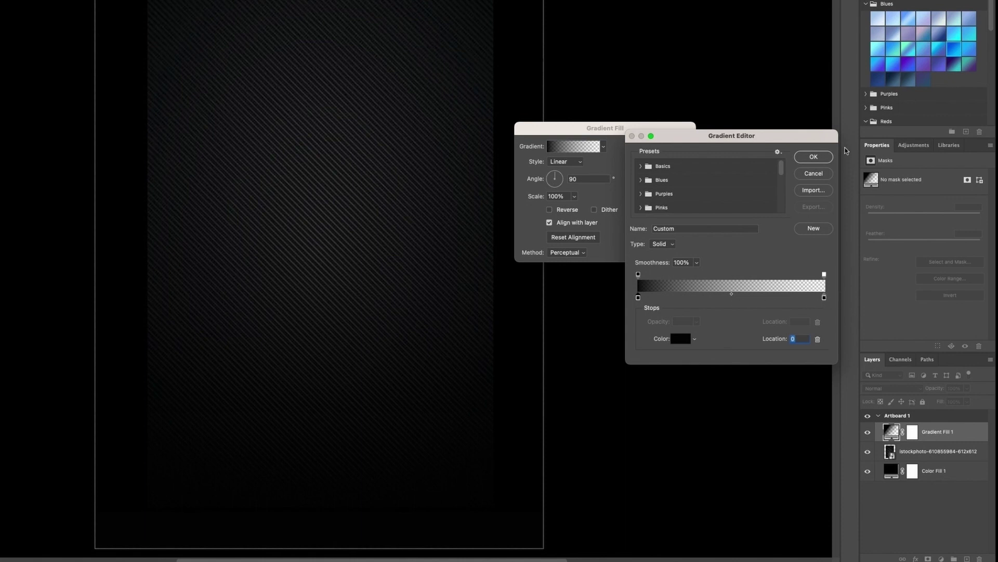
click(804, 157)
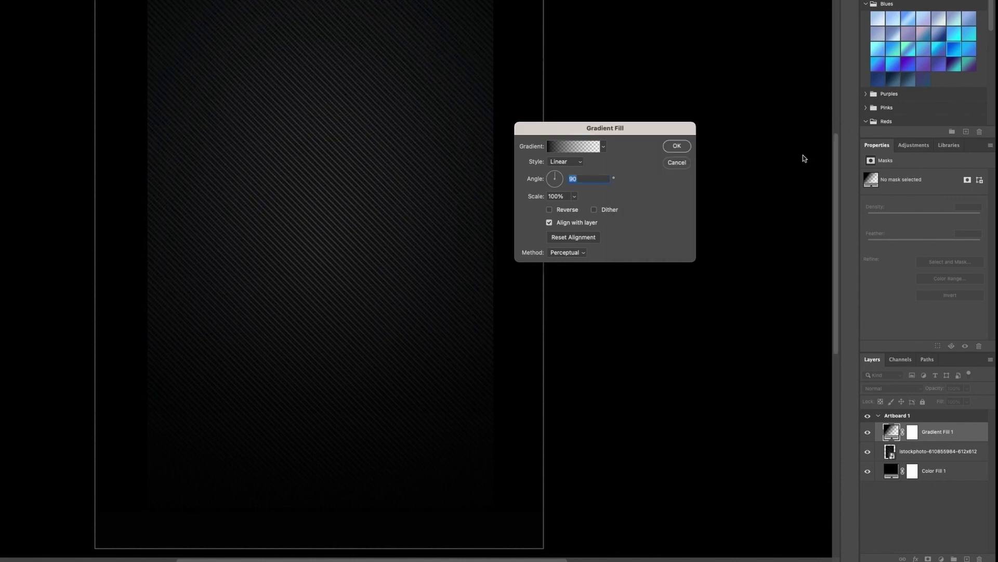
Make the gradient a reversed radial vignette, then stretch the stripe texture across the artboard.
click(568, 167)
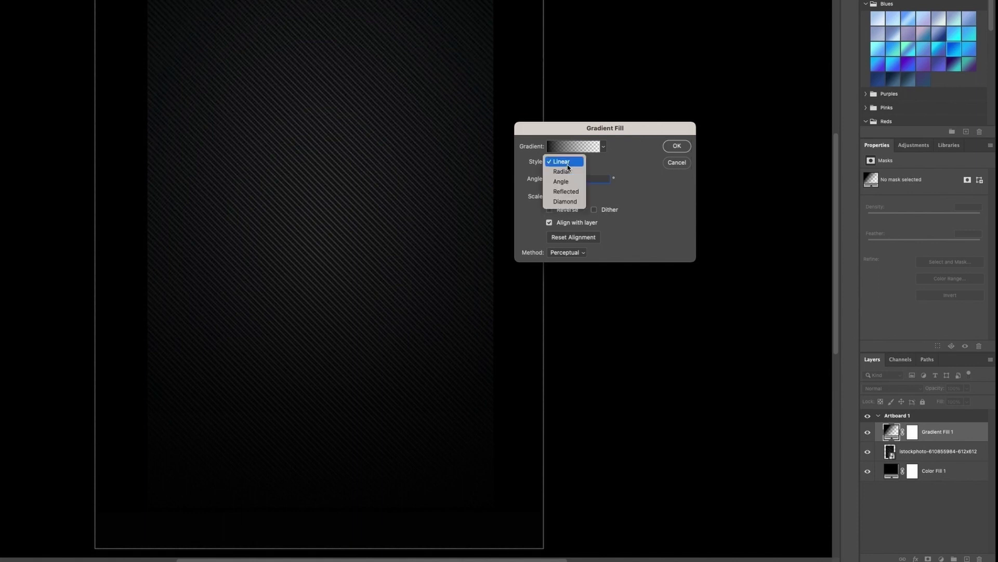
click(563, 172)
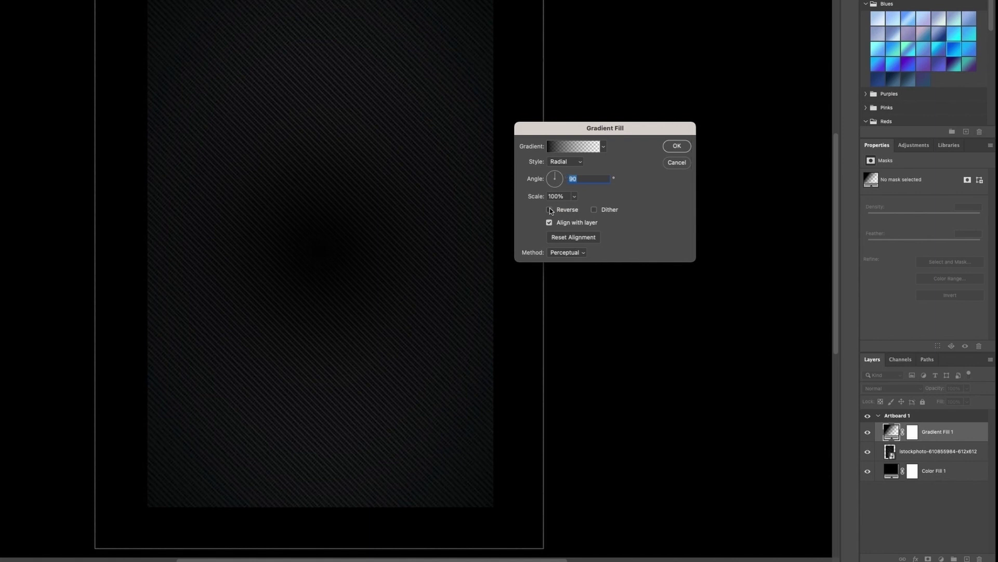
click(549, 209)
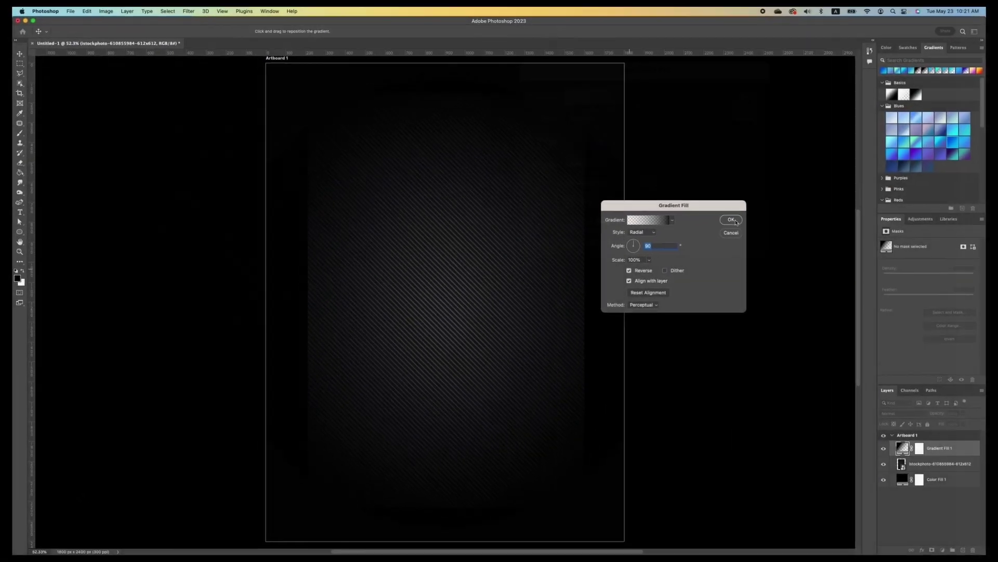
click(677, 146)
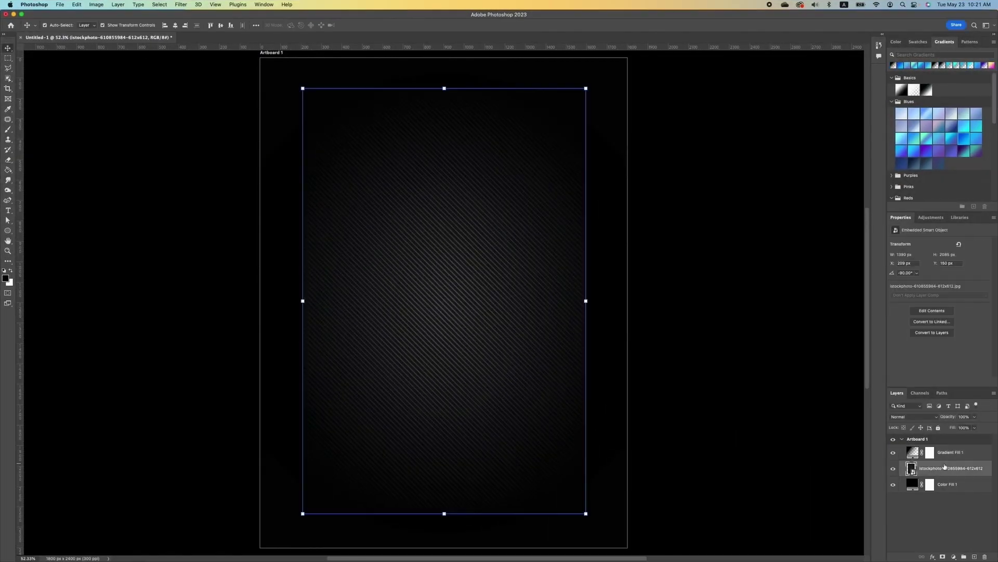
drag(588, 87, 608, 56)
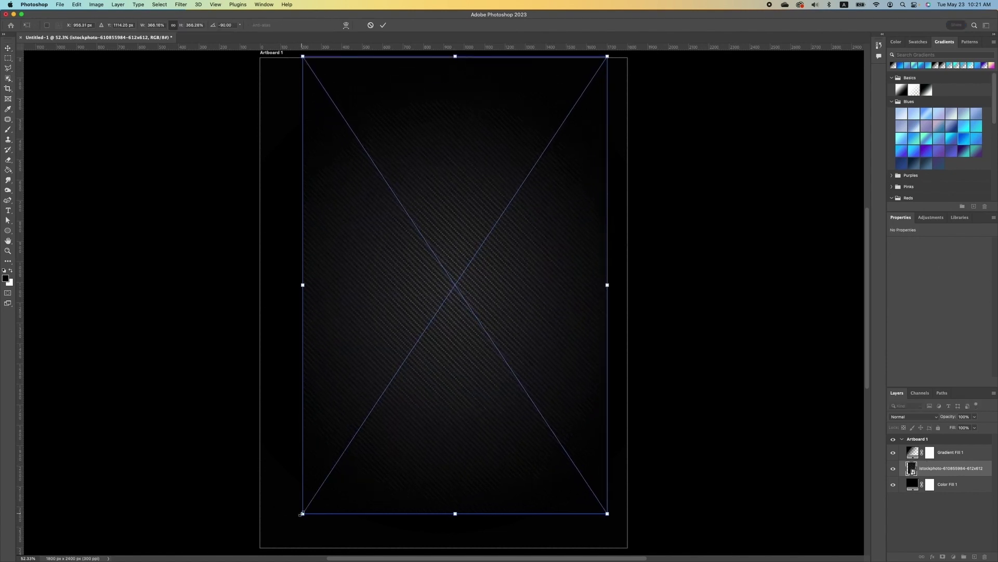
drag(302, 513, 299, 512)
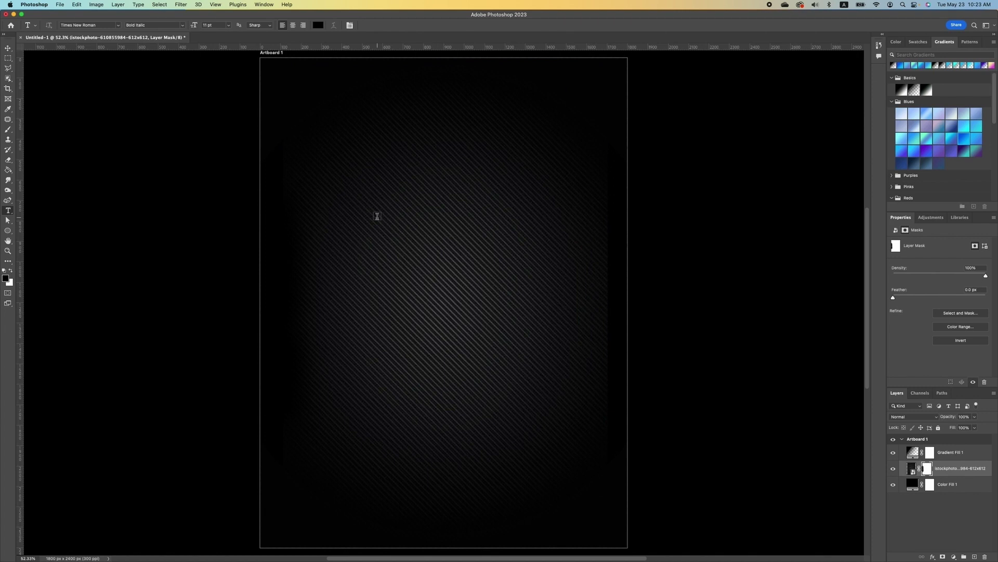
Add a Lorem Ipsum text layer in Operetta 12 Medium above Gradient Fill 1.
click(89, 25)
text(op)
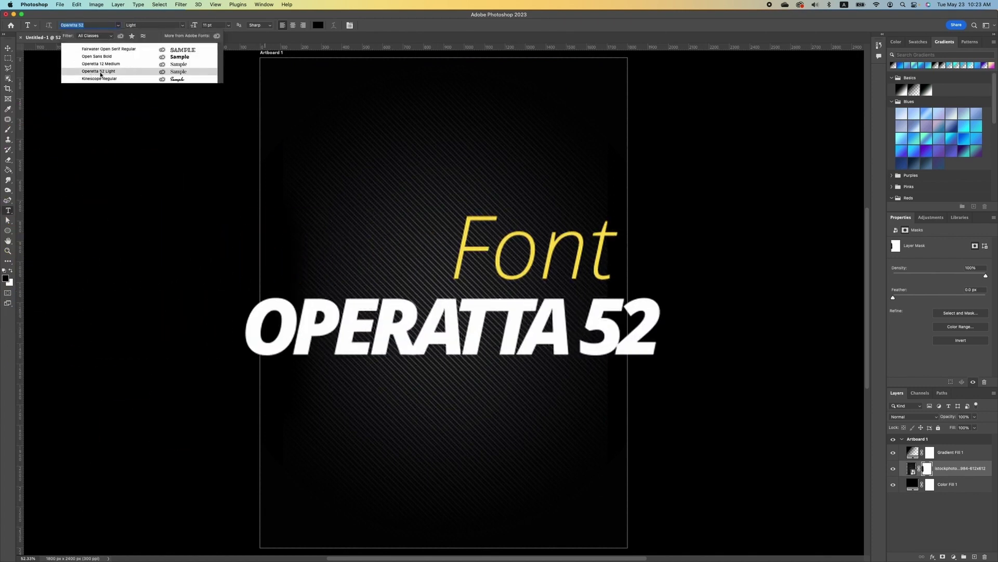
click(100, 64)
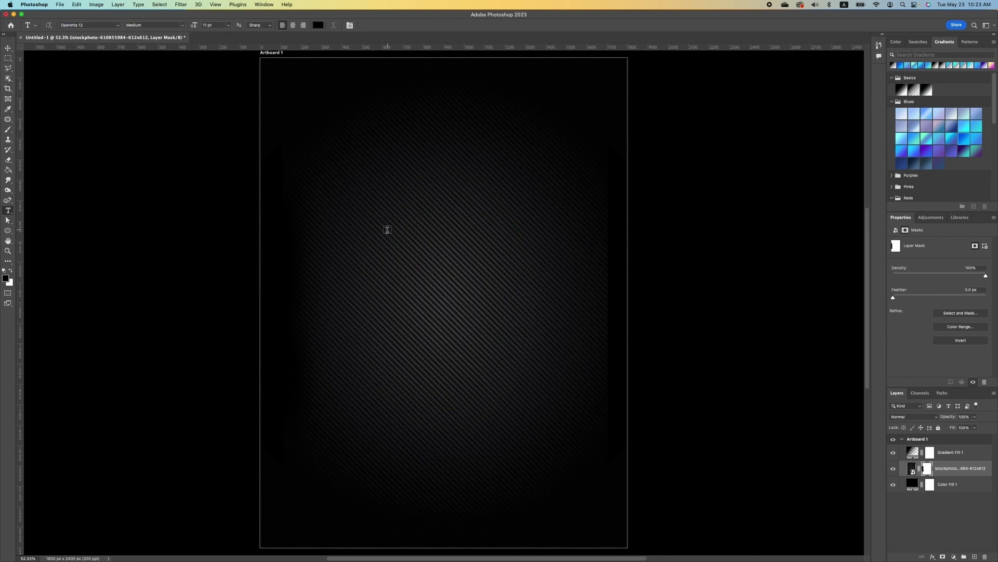
click(368, 164)
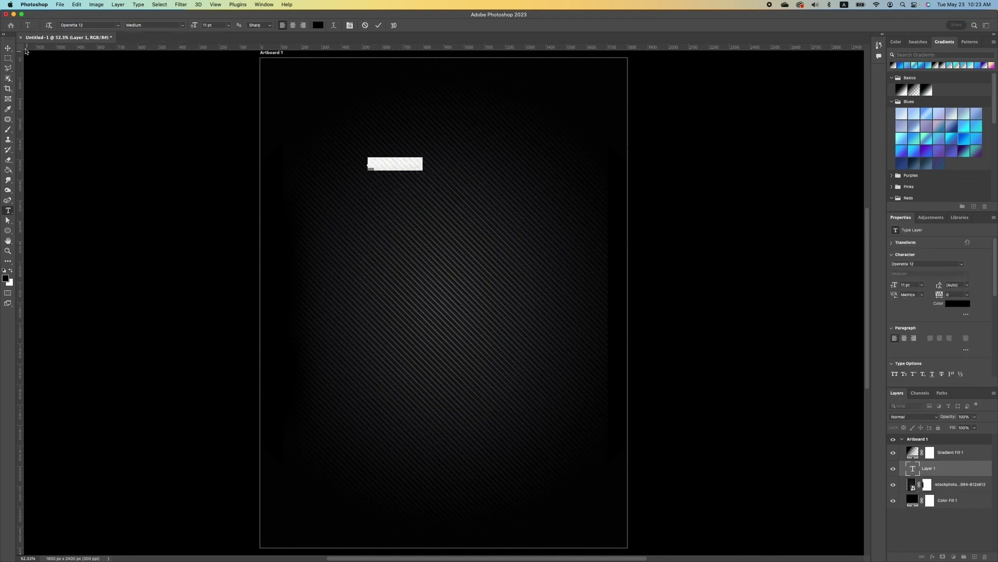
click(7, 48)
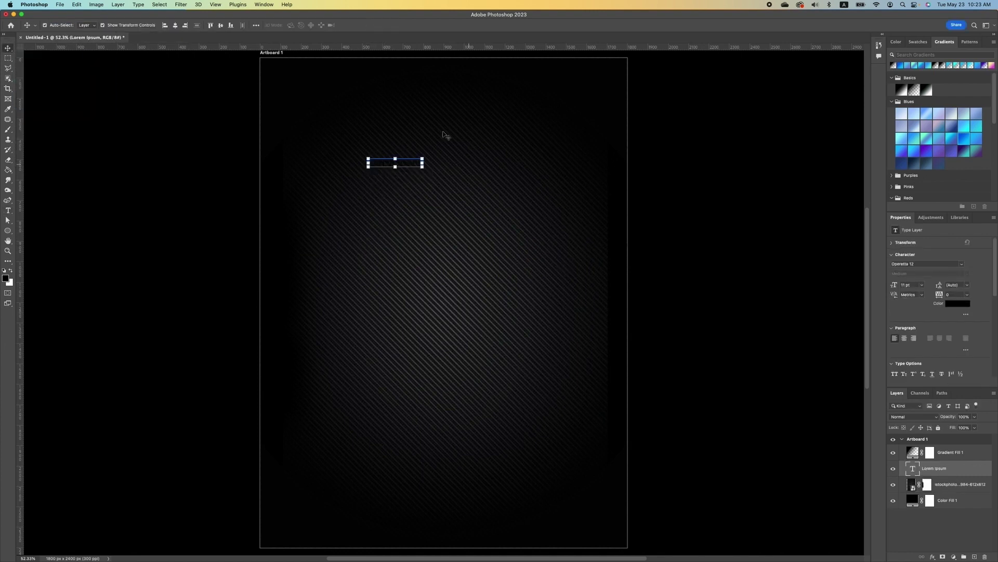
mouse_move(963, 471)
mouse_down()
mouse_move(959, 447)
mouse_move(961, 459)
mouse_up()
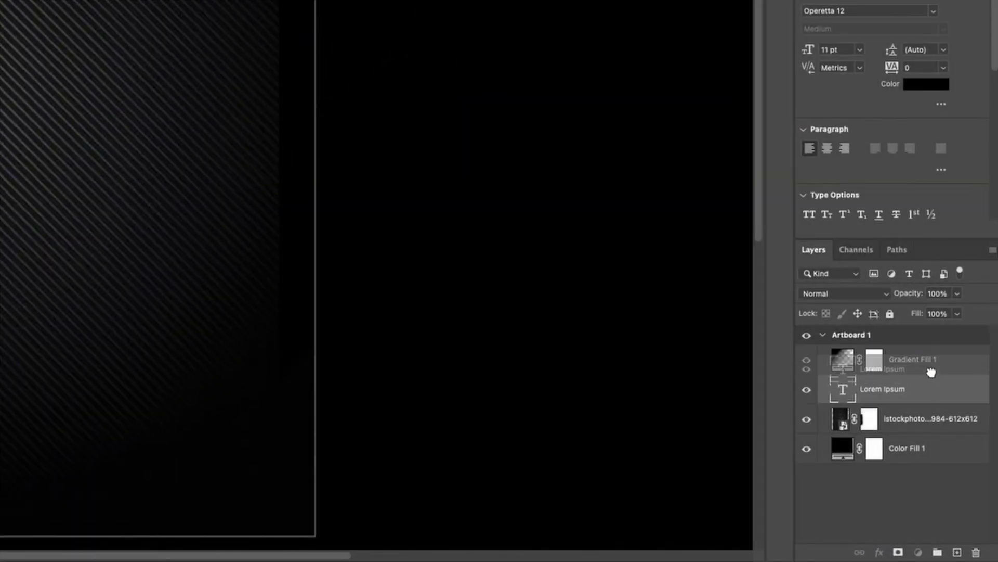
drag(931, 372, 935, 359)
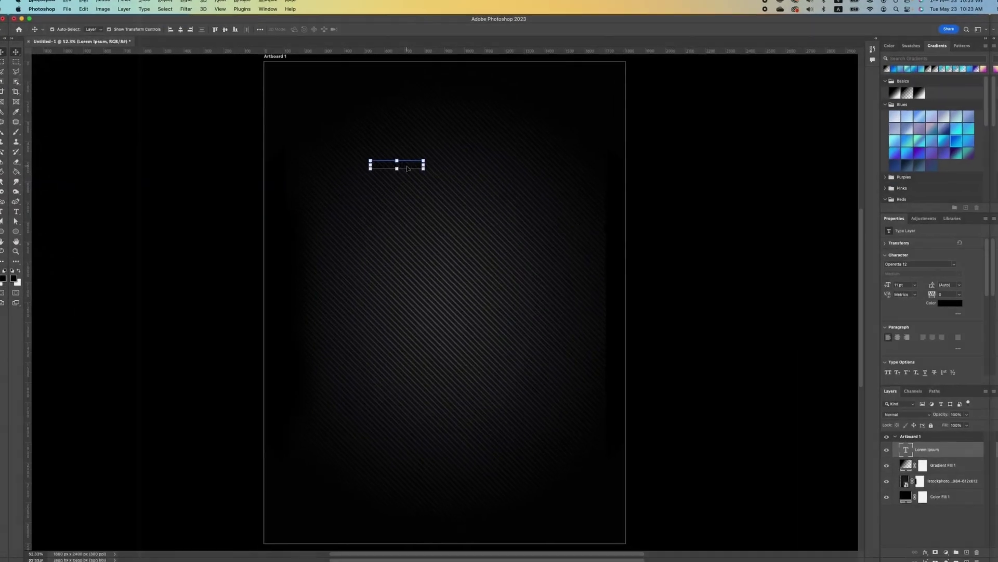
double_click(408, 166)
Change the text to a white '2' and scale it up to about 278 pt.
click(318, 25)
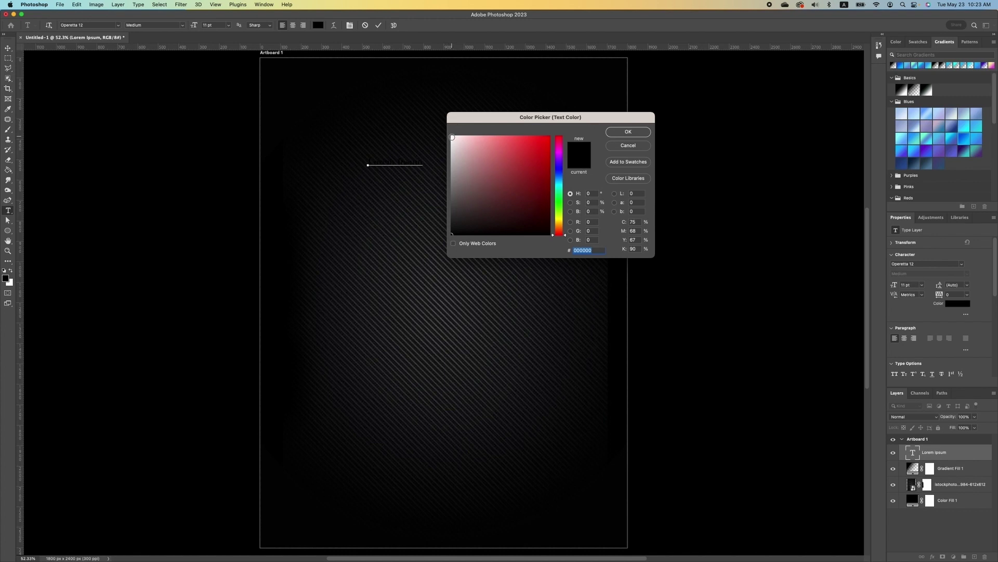
click(452, 137)
click(641, 133)
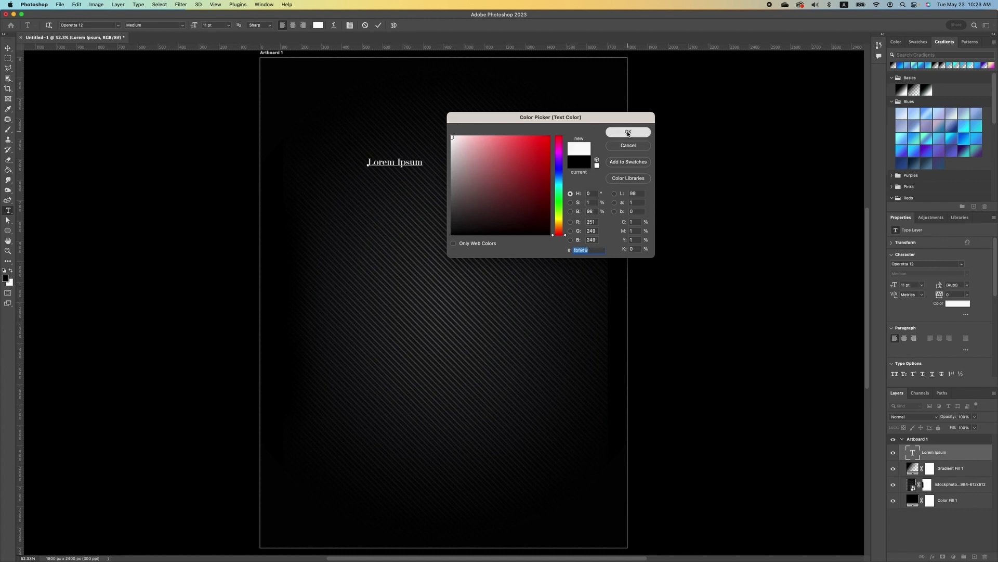
text(2)
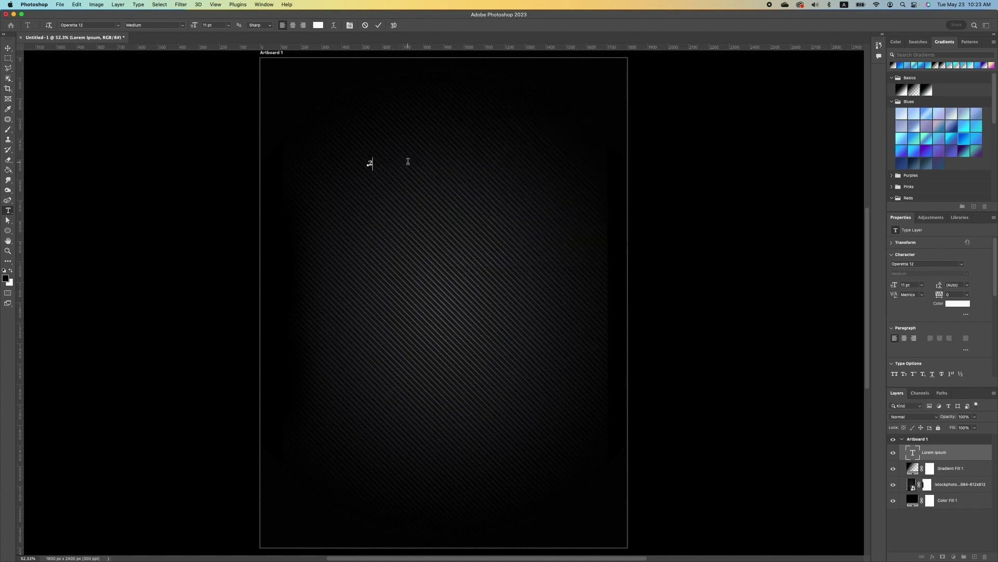
key(ctrl+Return)
key(v)
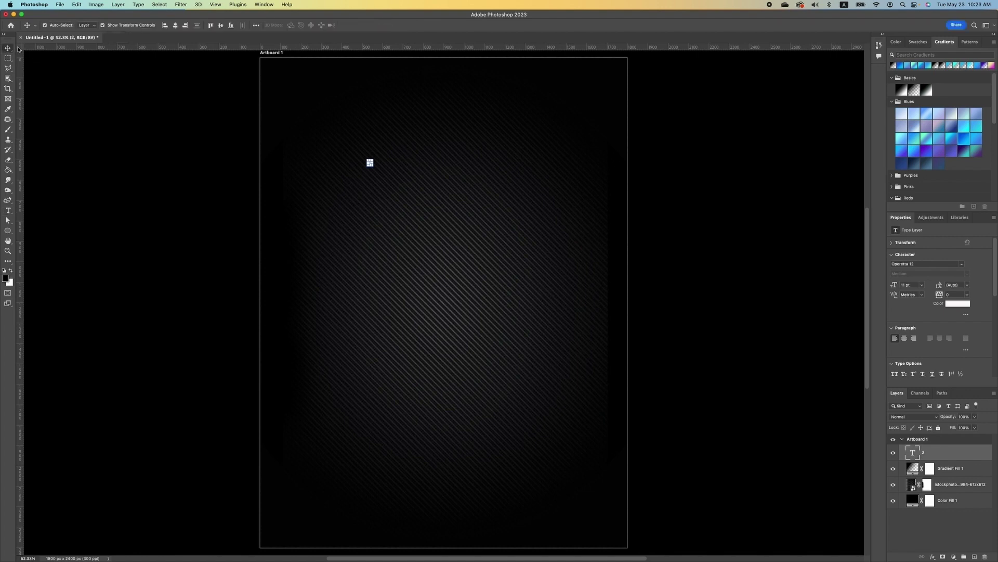
key(ctrl+t)
drag(371, 165, 562, 331)
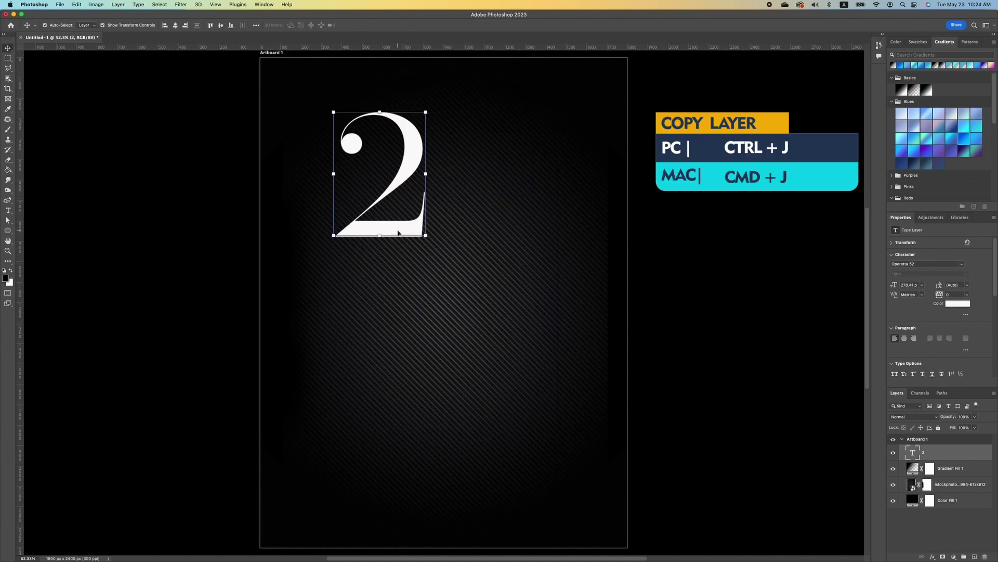
Duplicate and retype the 2 into staggered 2023 digits, then place Gold image.jpg over them.
key(super+j)
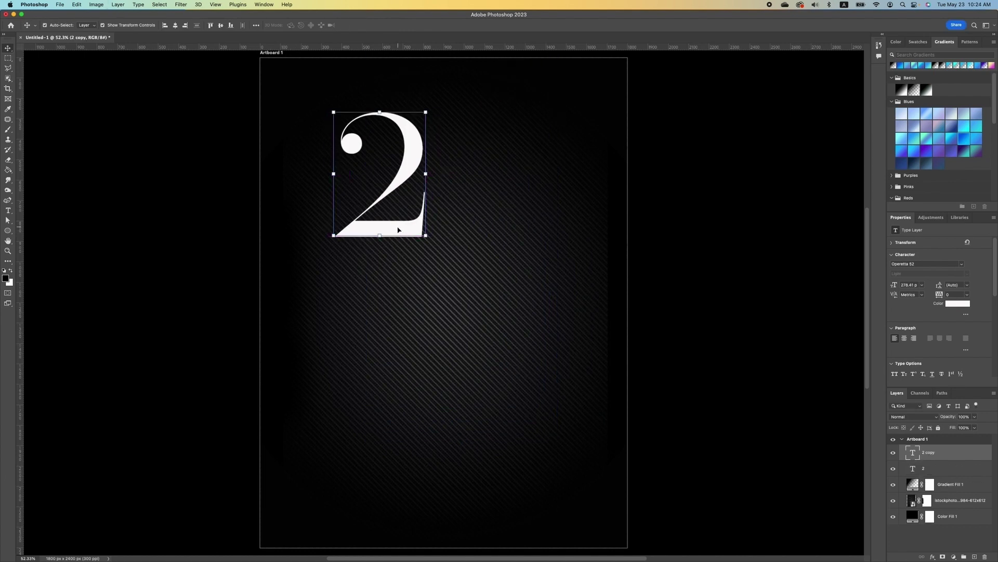
drag(398, 230, 358, 275)
drag(447, 181, 446, 204)
key(t)
click(492, 164)
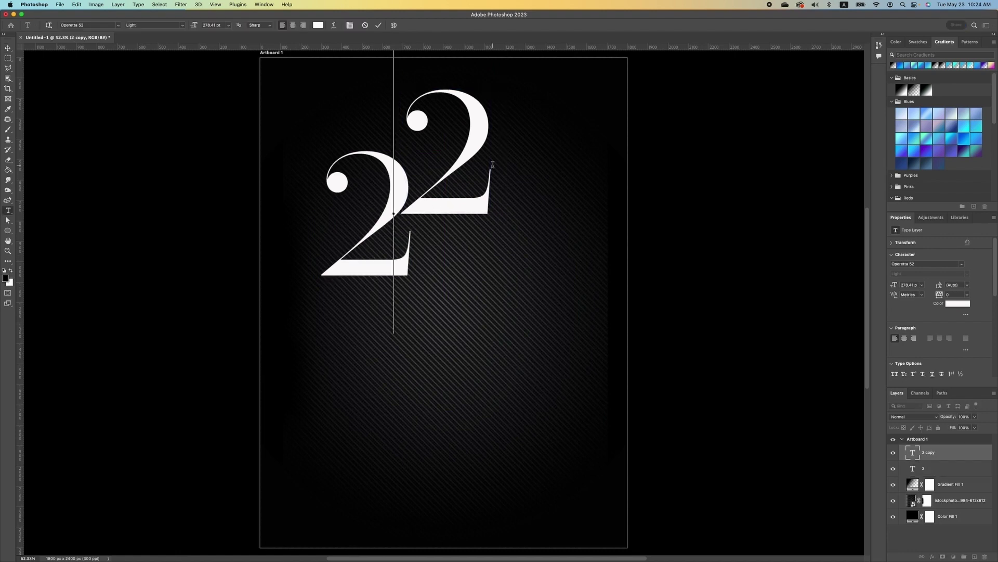
key(Delete)
text(0)
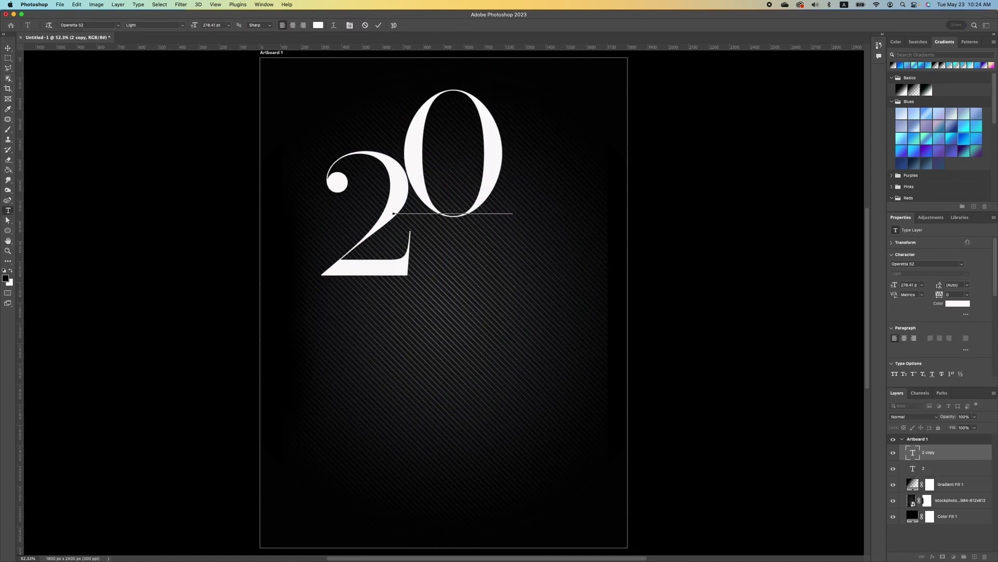
click(8, 47)
click(348, 256)
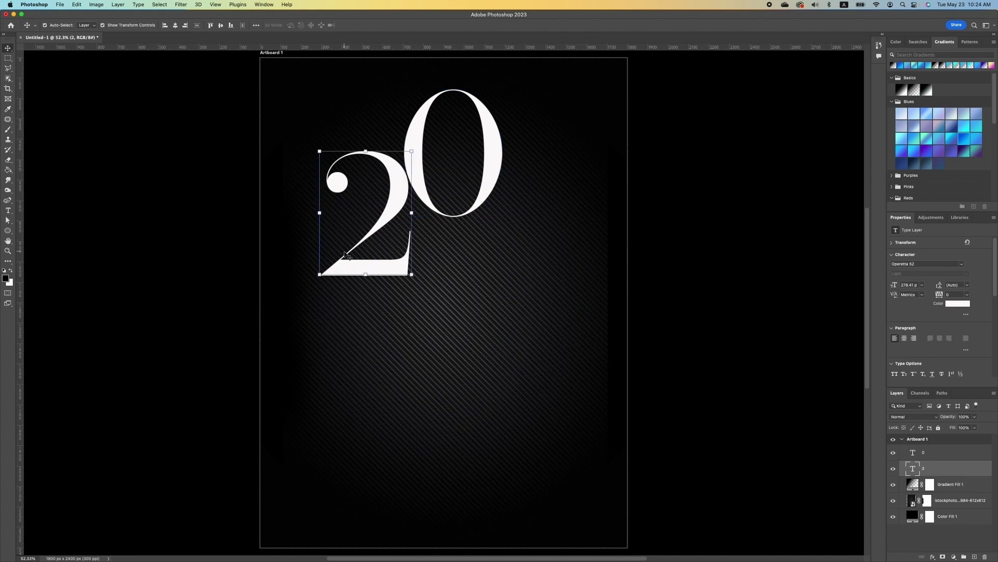
drag(362, 273, 434, 326)
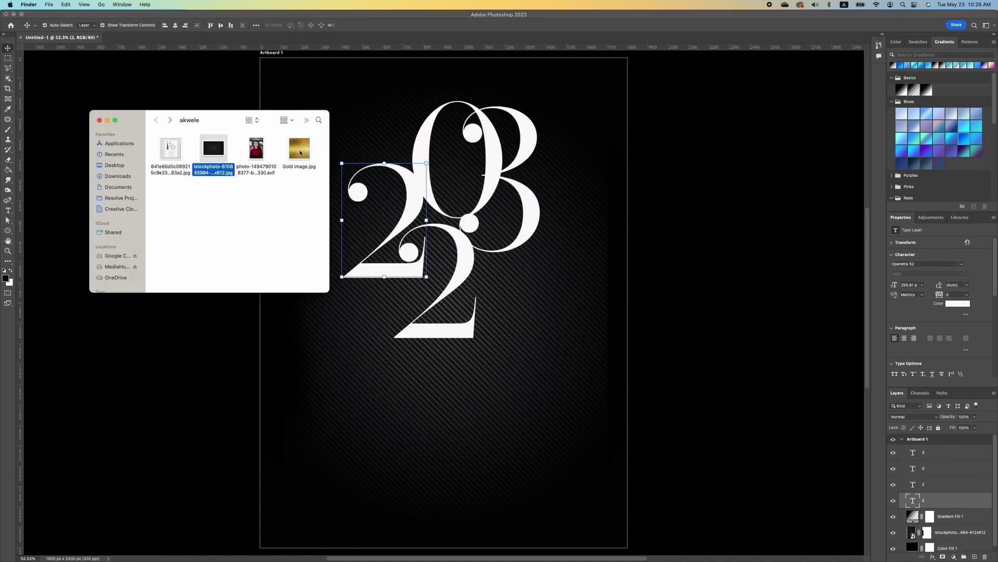
drag(299, 150, 391, 283)
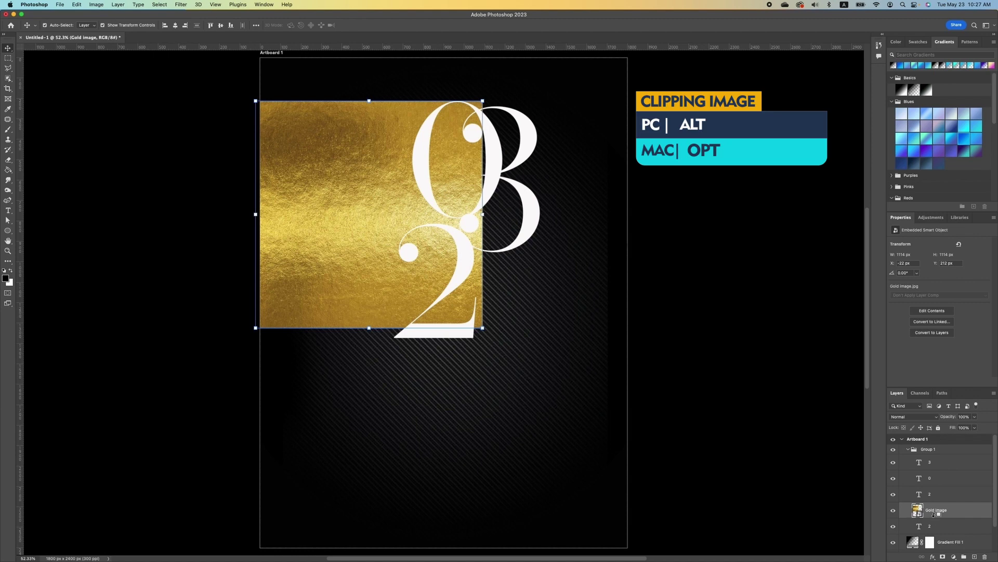
Clip Gold image copies to each 2023 digit and bring up Layer Style for the first 2.
alt+click(934, 517)
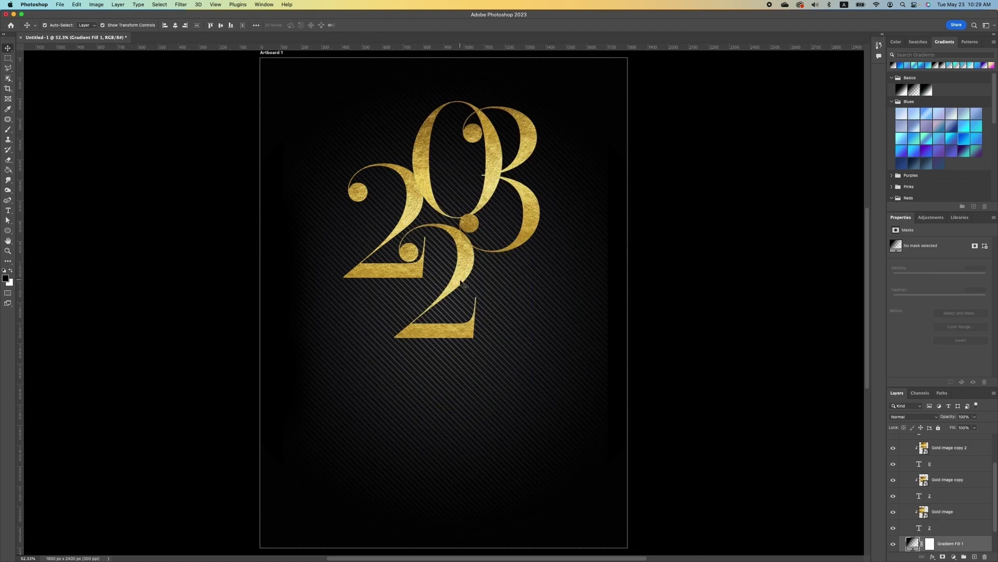
click(461, 281)
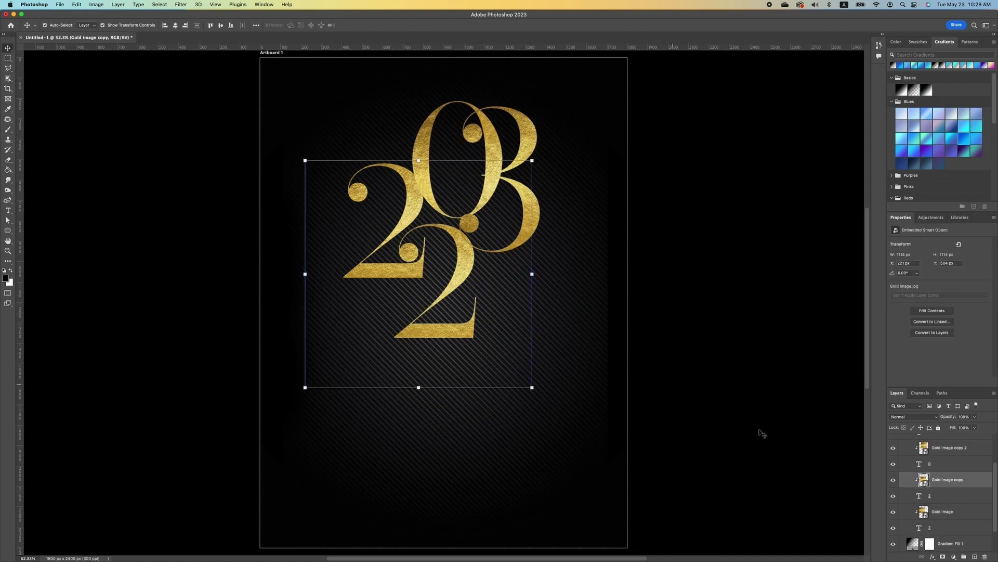
double_click(962, 525)
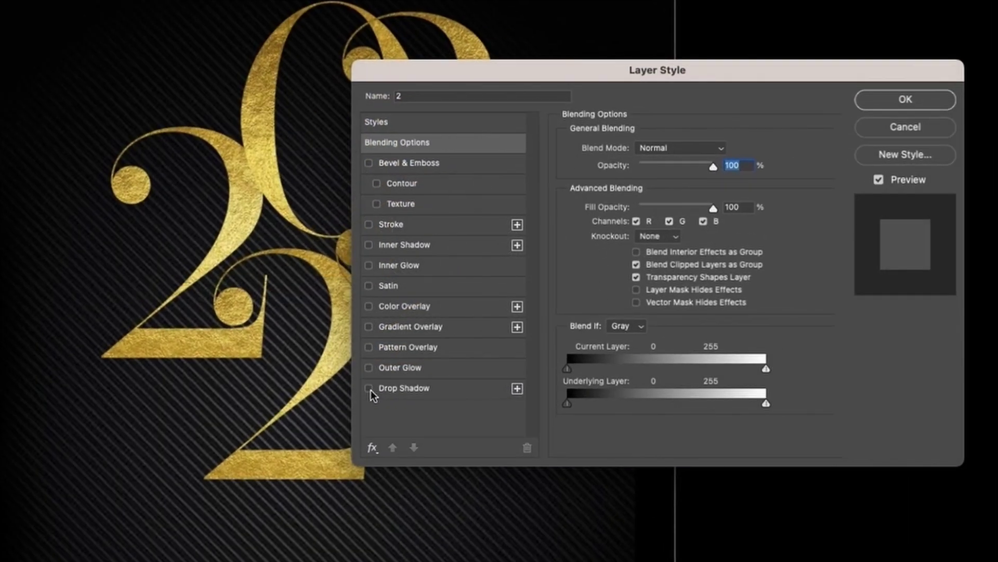
Give the first 2 a 060606 drop shadow: 8 px distance, 13% spread, 5 px size.
click(368, 389)
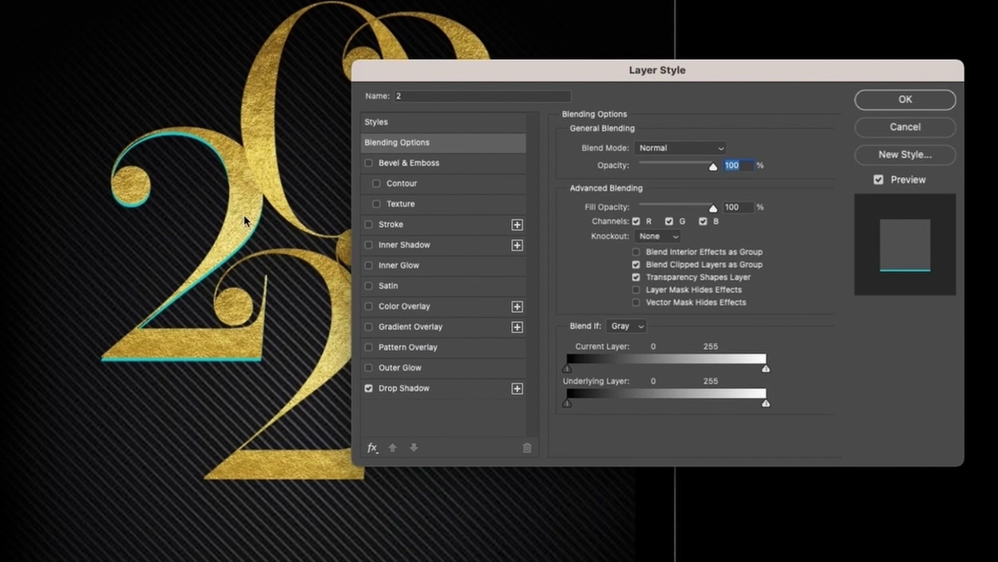
click(481, 390)
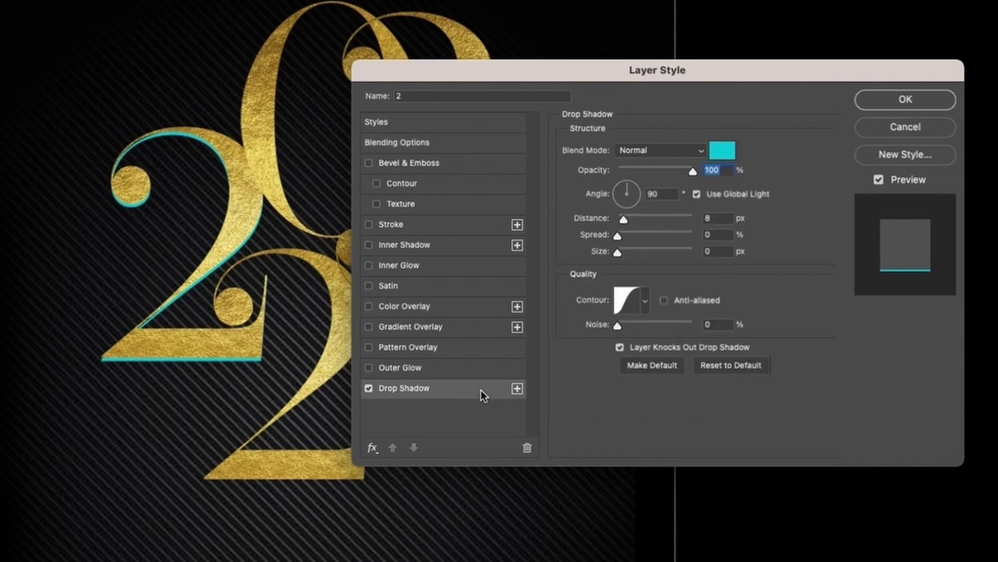
click(723, 153)
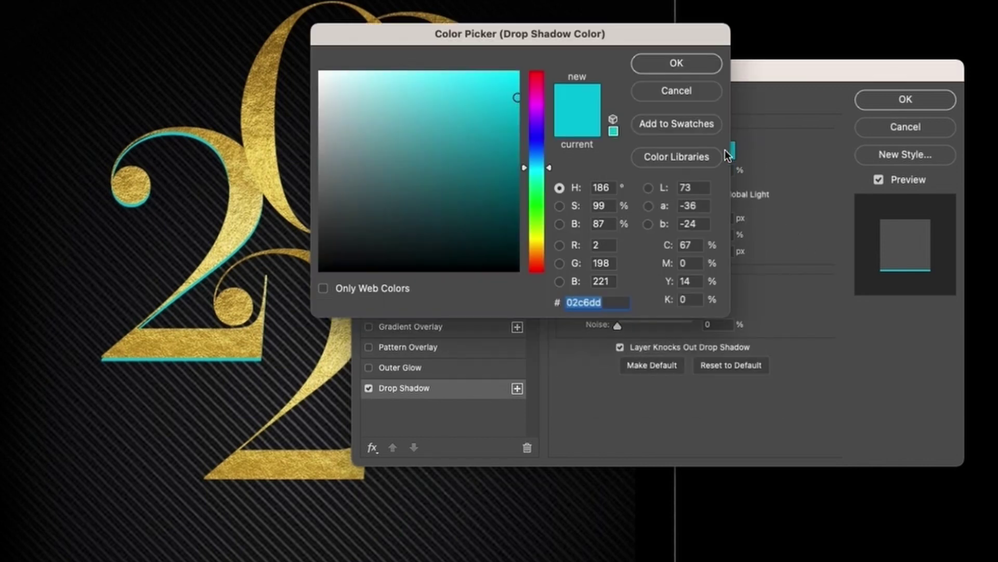
click(321, 267)
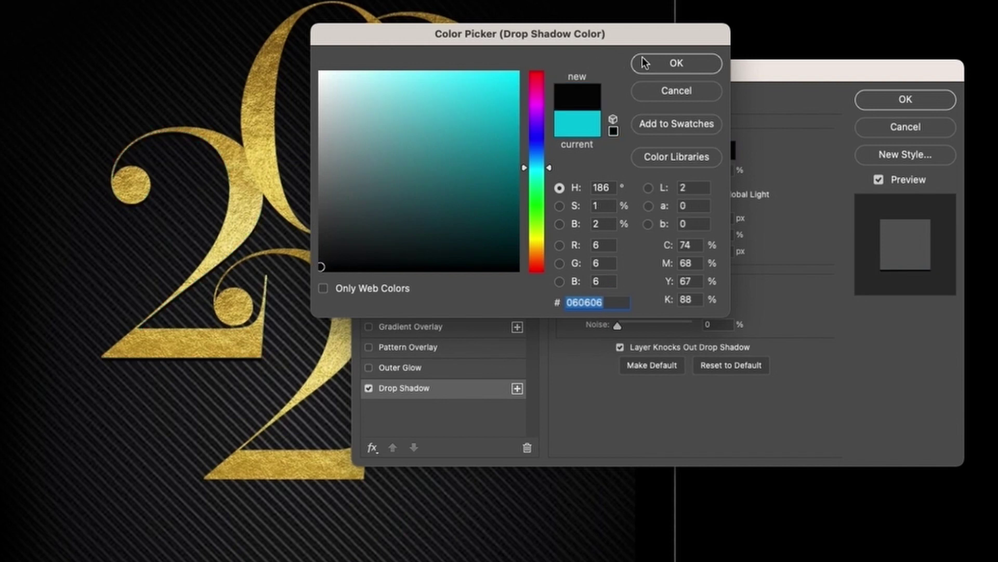
click(675, 63)
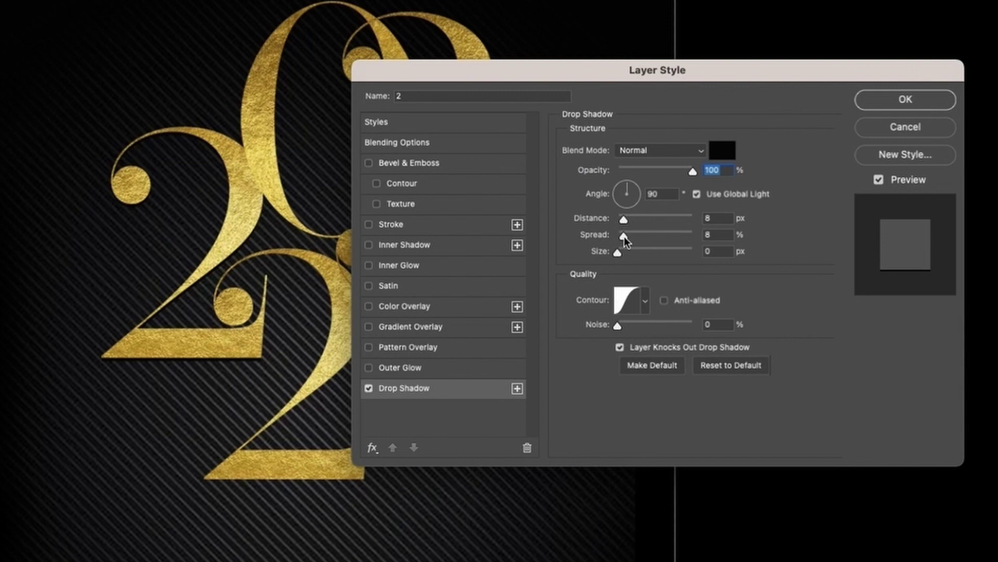
mouse_move(624, 236)
mouse_down()
mouse_move(630, 251)
mouse_move(621, 252)
mouse_up()
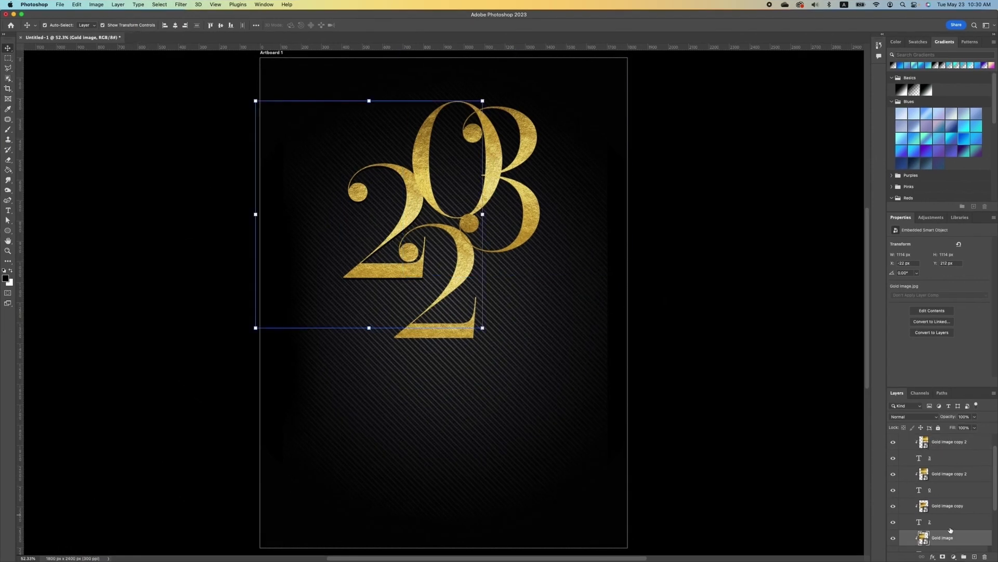
Copy the first 2's drop shadow layer style and paste it onto the 0.
click(947, 522)
right_click(955, 480)
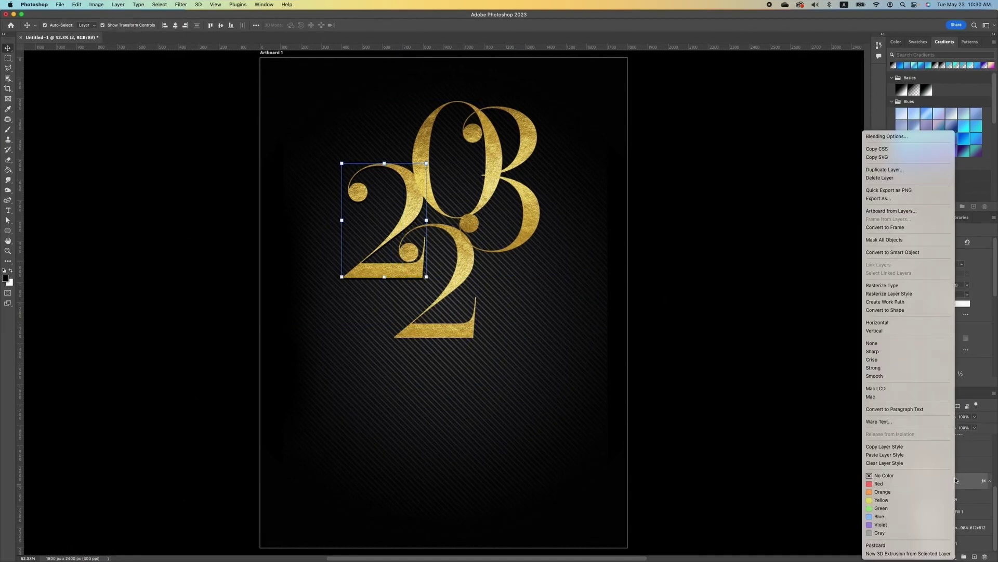
click(904, 448)
right_click(956, 451)
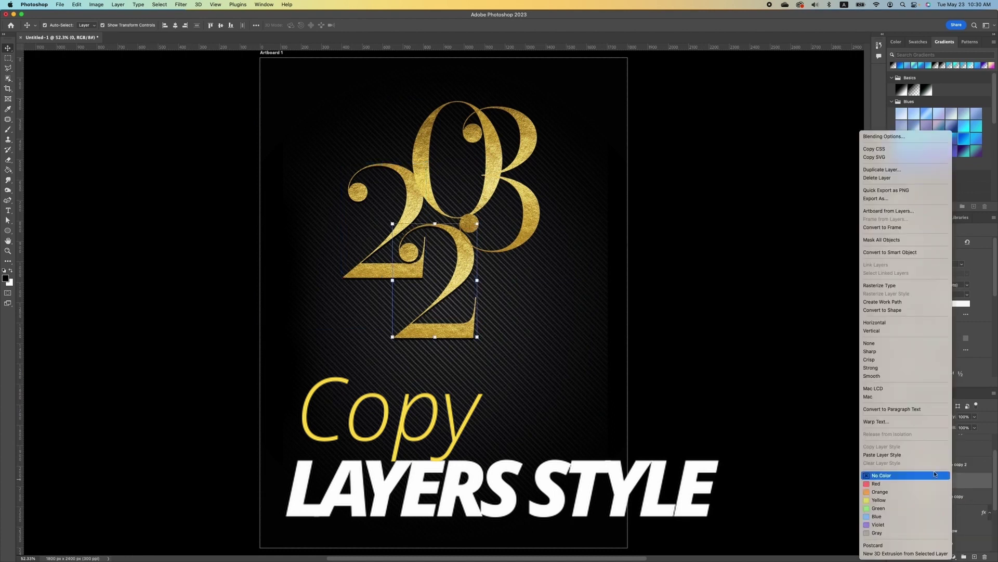
click(925, 455)
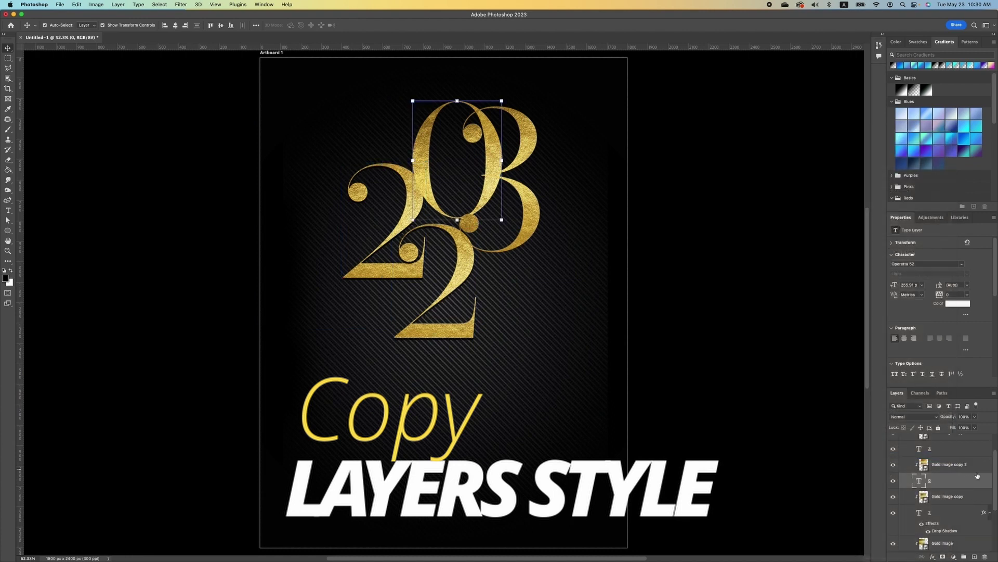
Paste the same drop shadow style onto the gold 3 layer.
click(955, 450)
right_click(955, 450)
click(900, 451)
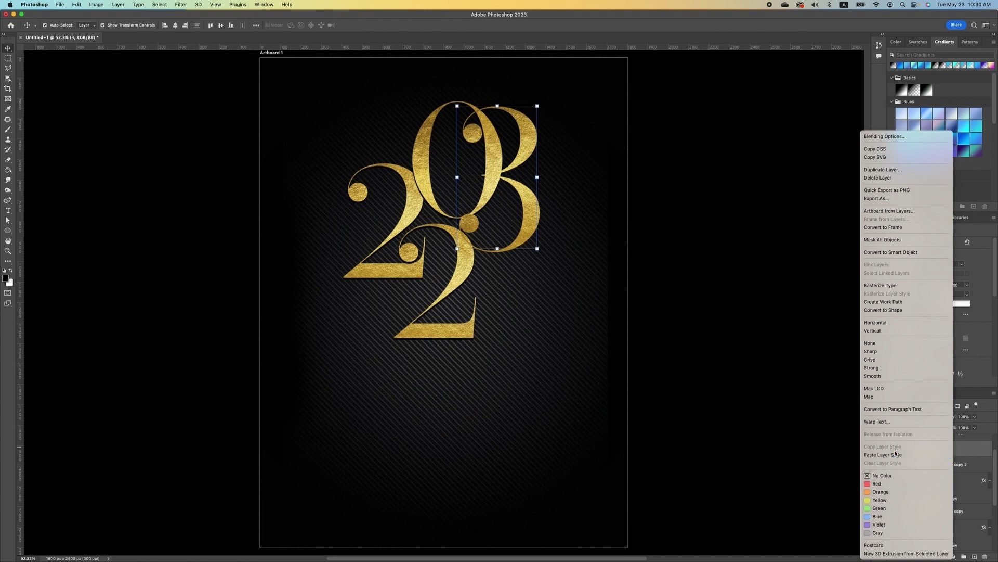
click(551, 328)
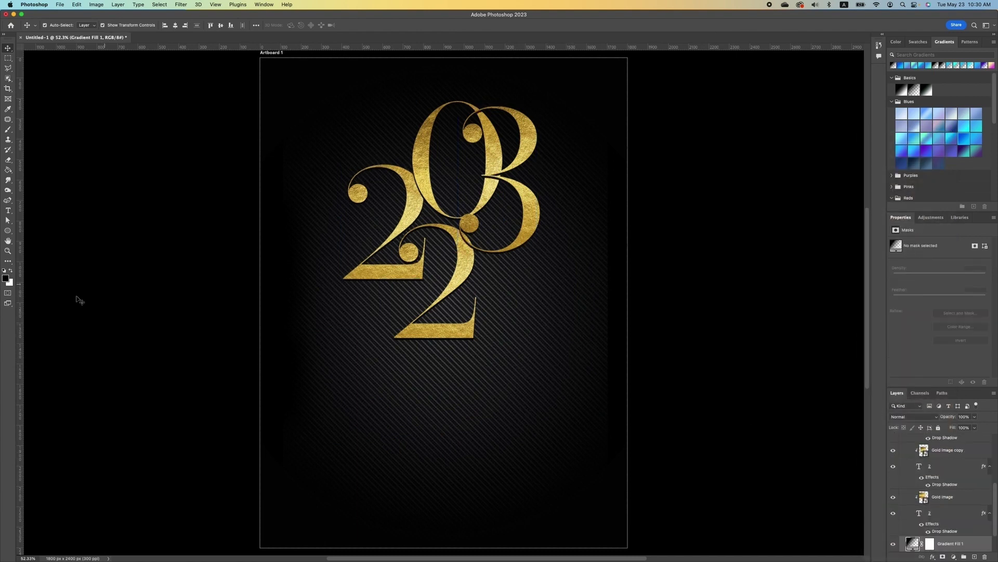
click(8, 211)
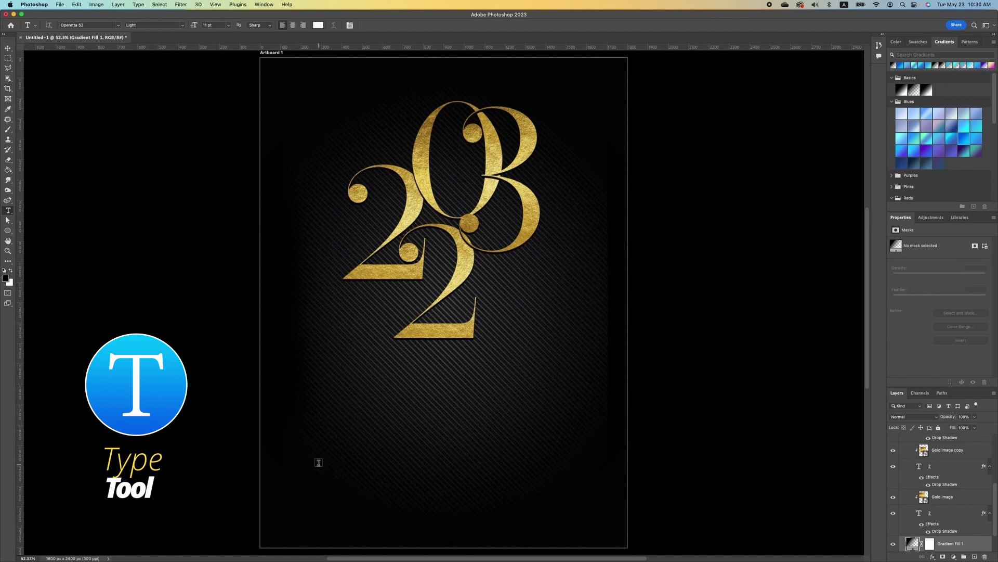
Add white Bacalisties 'Gradute' text under the 2023 and move its layer above the digit group.
click(319, 463)
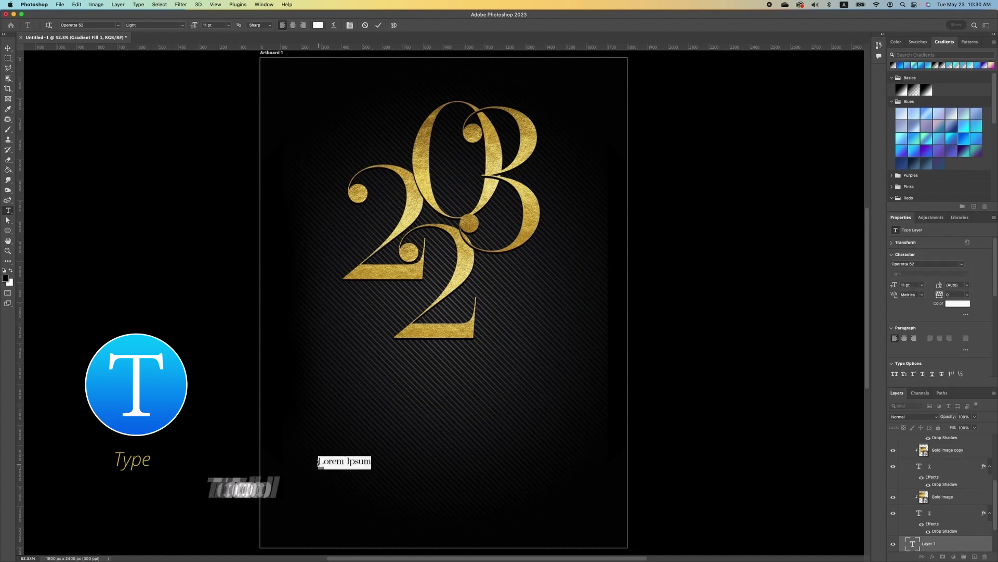
key(BackSpace)
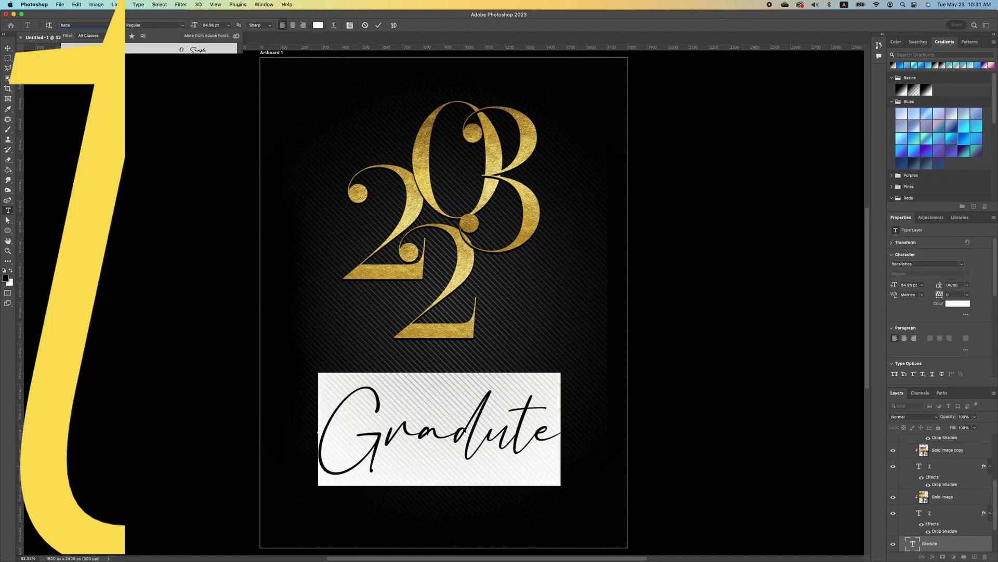
click(6, 48)
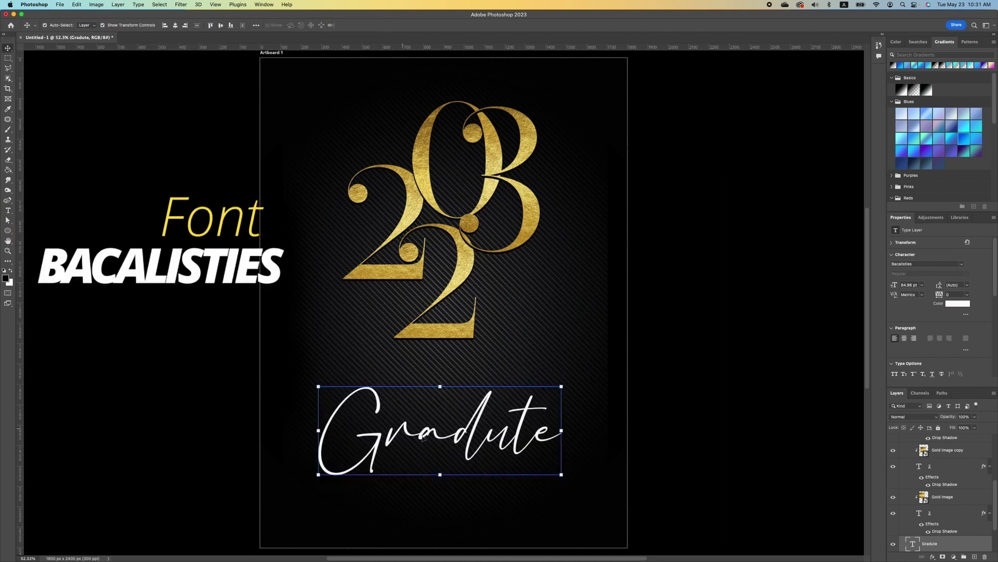
drag(453, 438, 463, 351)
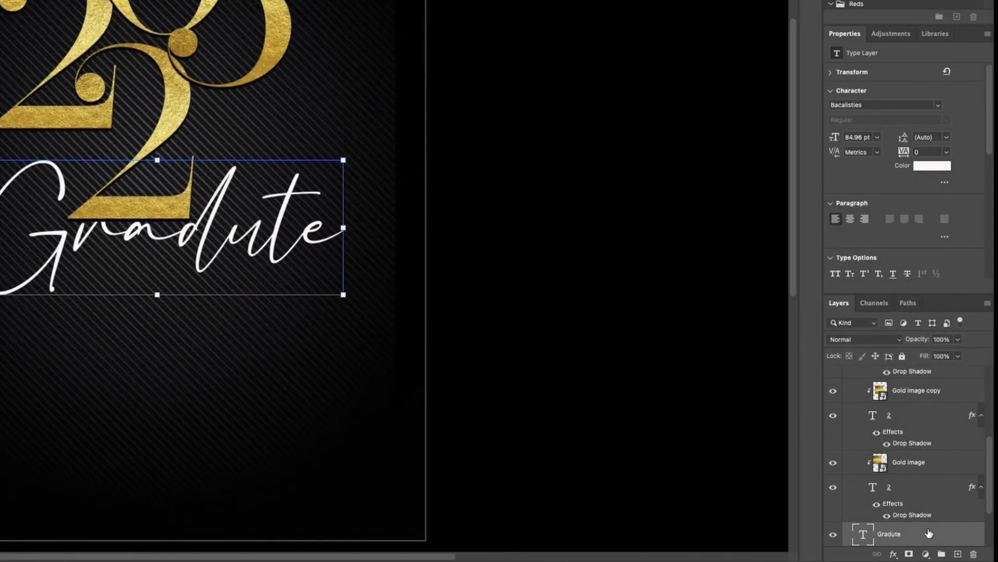
drag(931, 544, 957, 425)
drag(932, 353, 923, 386)
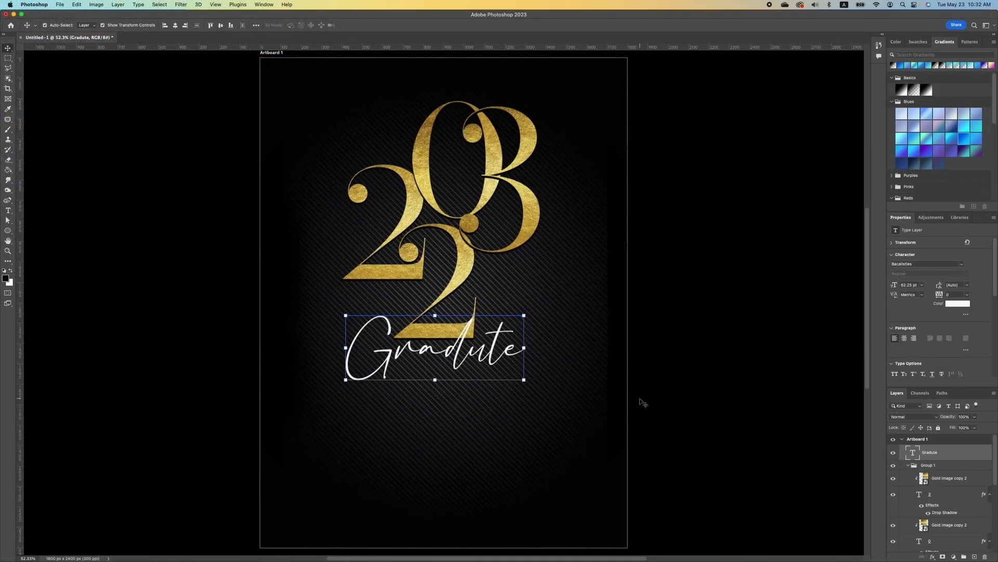
Paste the copied drop shadow style onto the Gradute text layer.
right_click(951, 452)
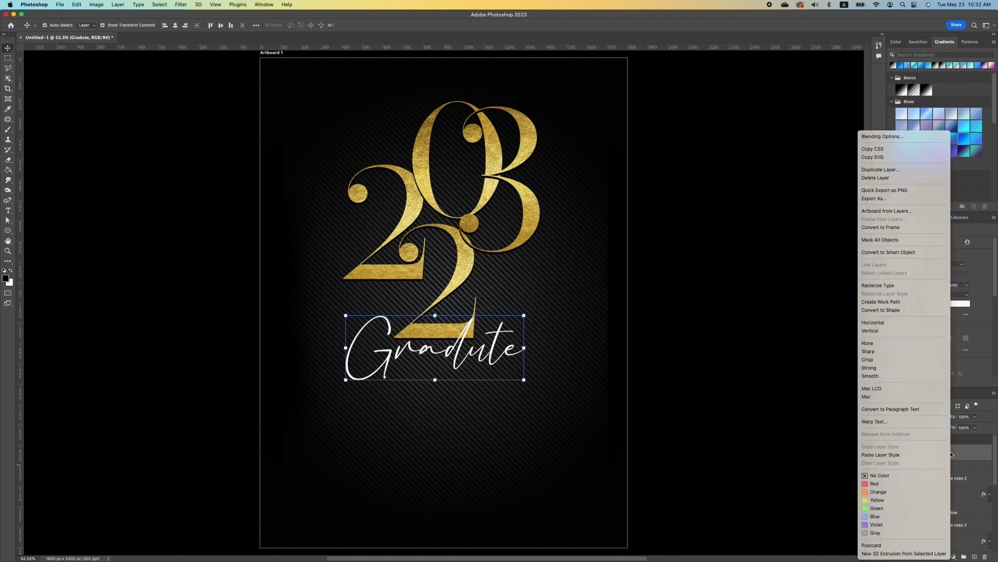
click(881, 456)
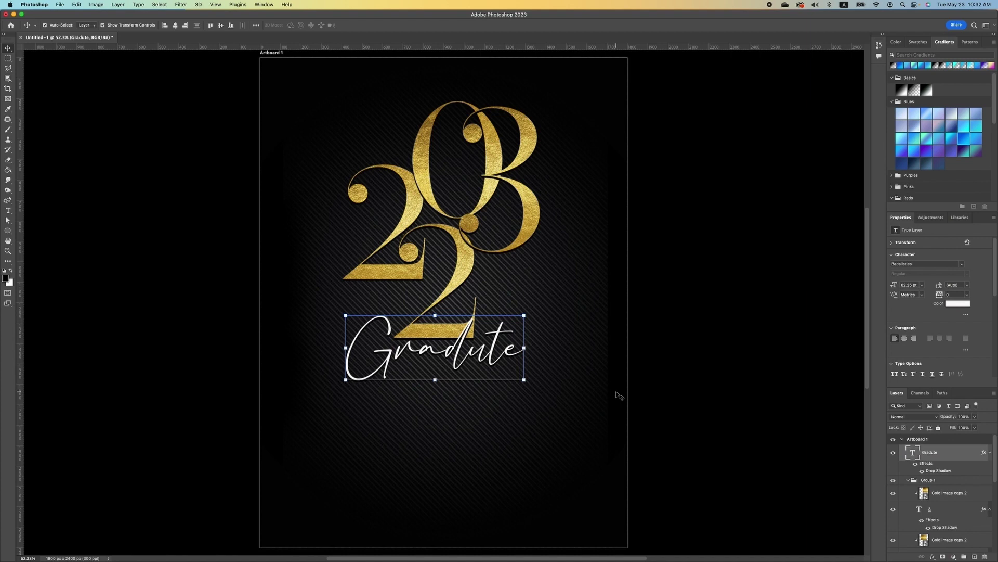
click(566, 394)
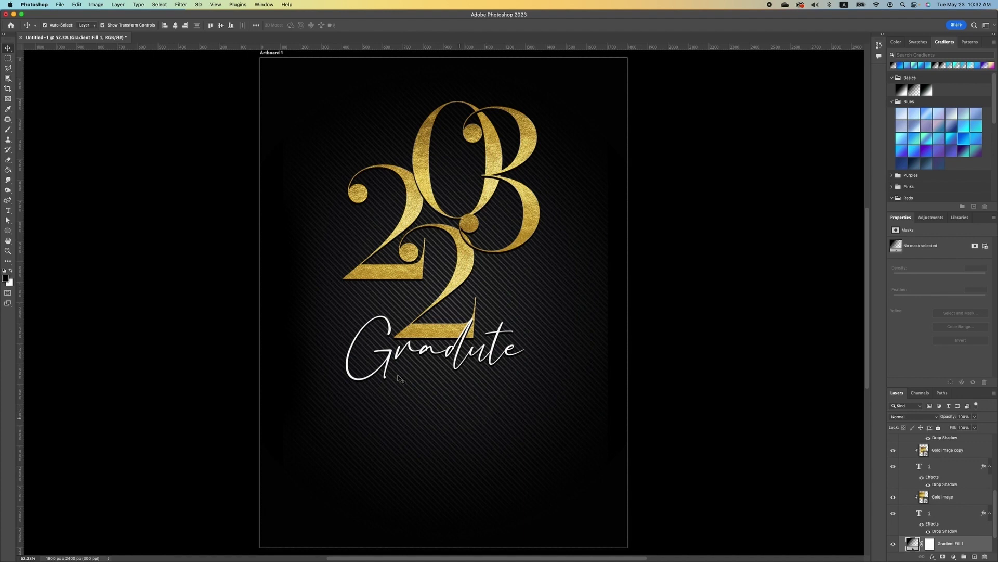
Type the graduate's name in capitals below Gradute in Dazzle Unicase Thin.
click(8, 210)
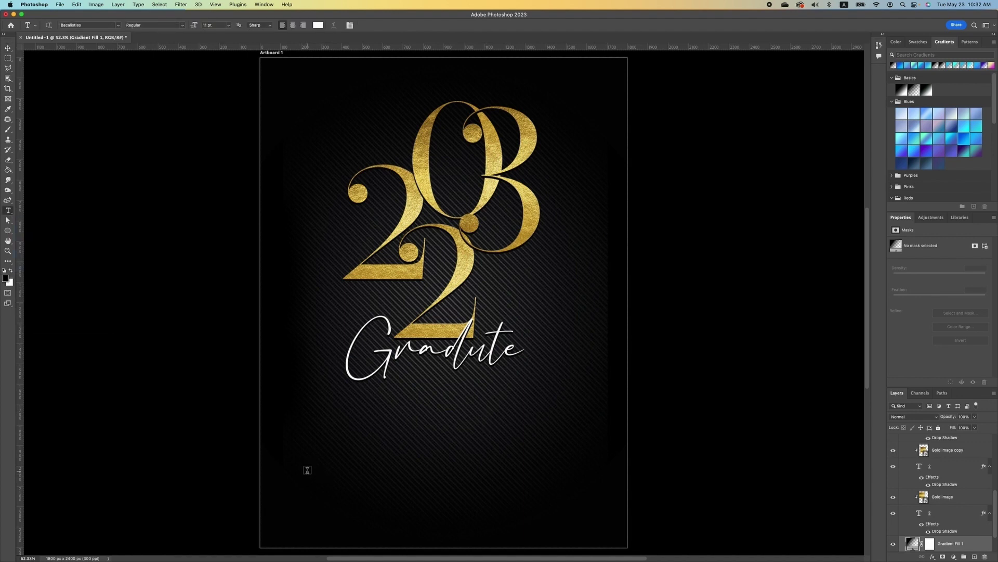
scroll(931, 471, up, 10)
click(930, 452)
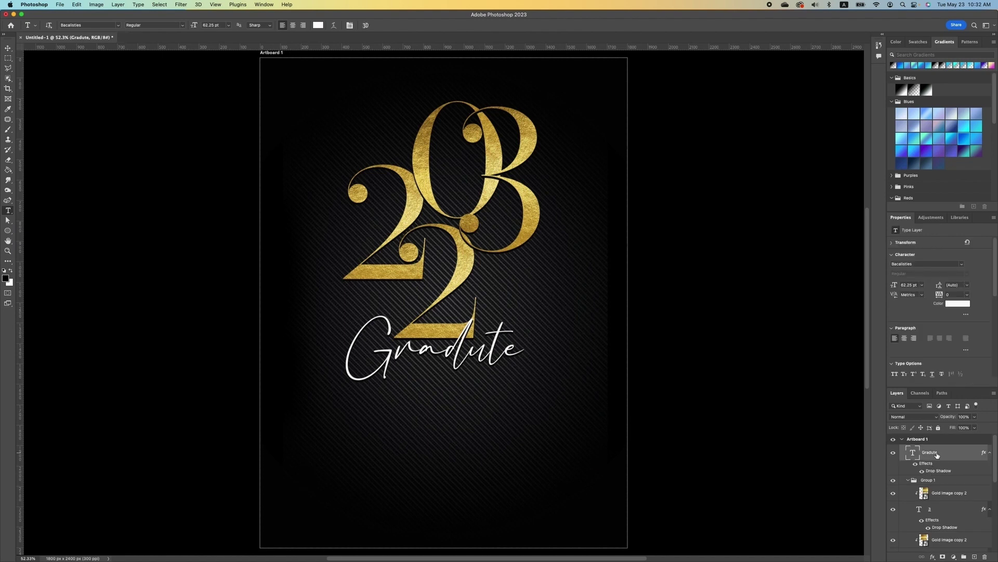
click(334, 460)
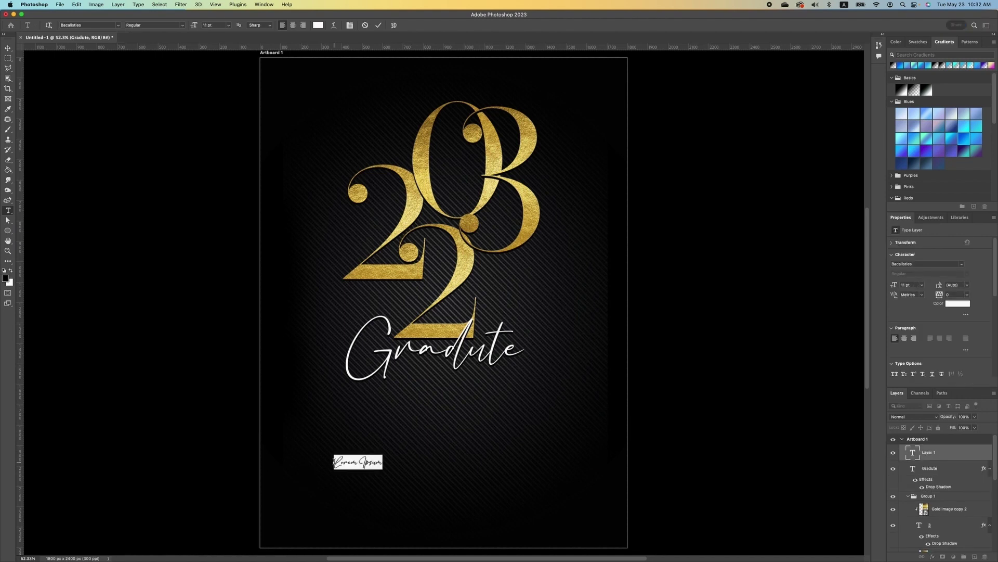
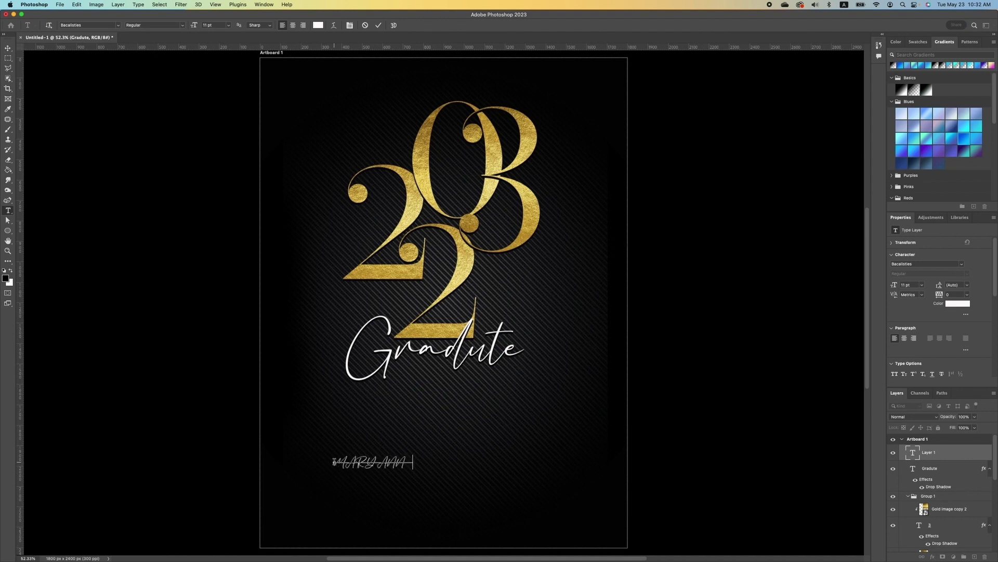
key(super+a)
click(86, 25)
text(DAZZ)
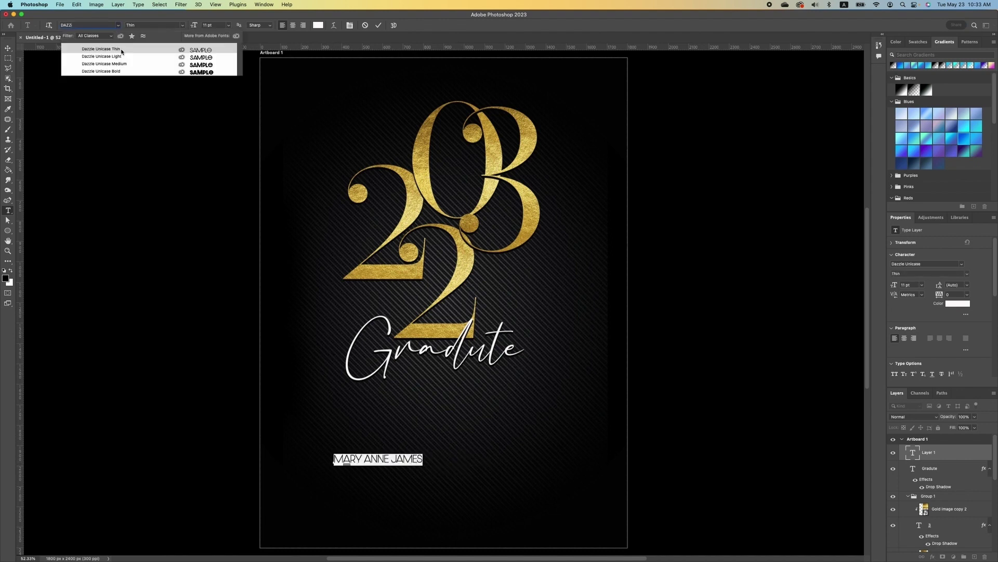
click(122, 50)
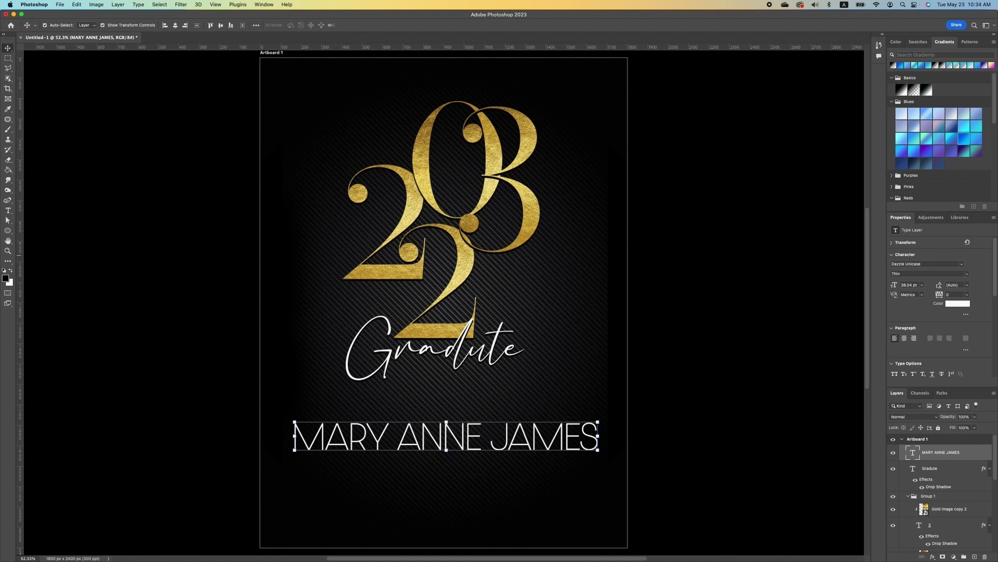
Paste the gold texture and clip it to the name text.
key(super+v)
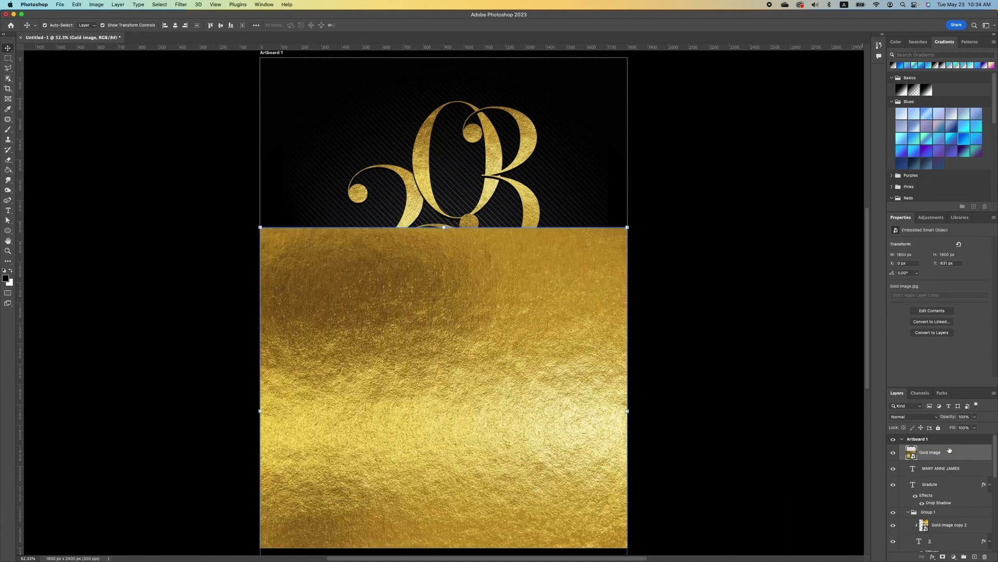
alt+click(947, 460)
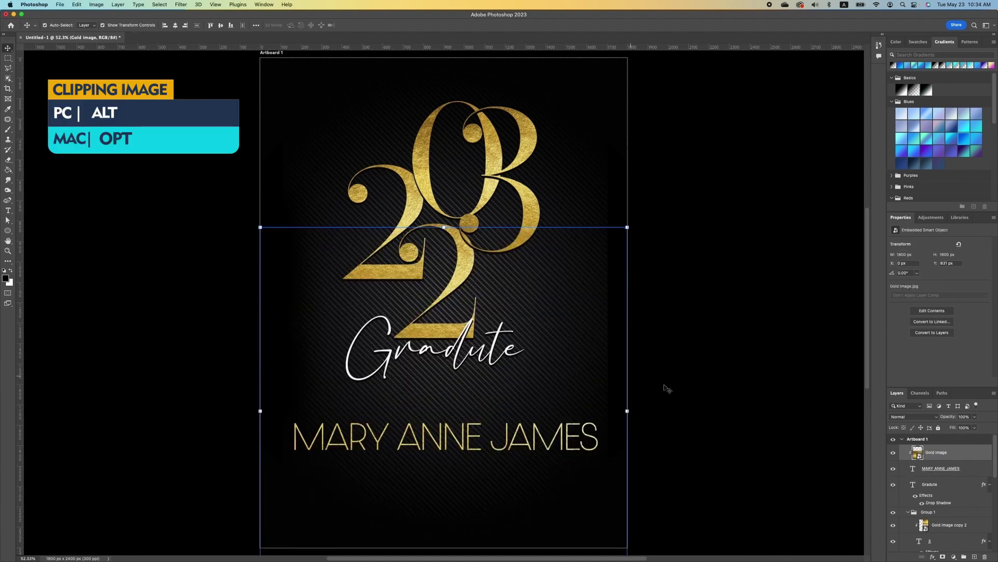
click(708, 404)
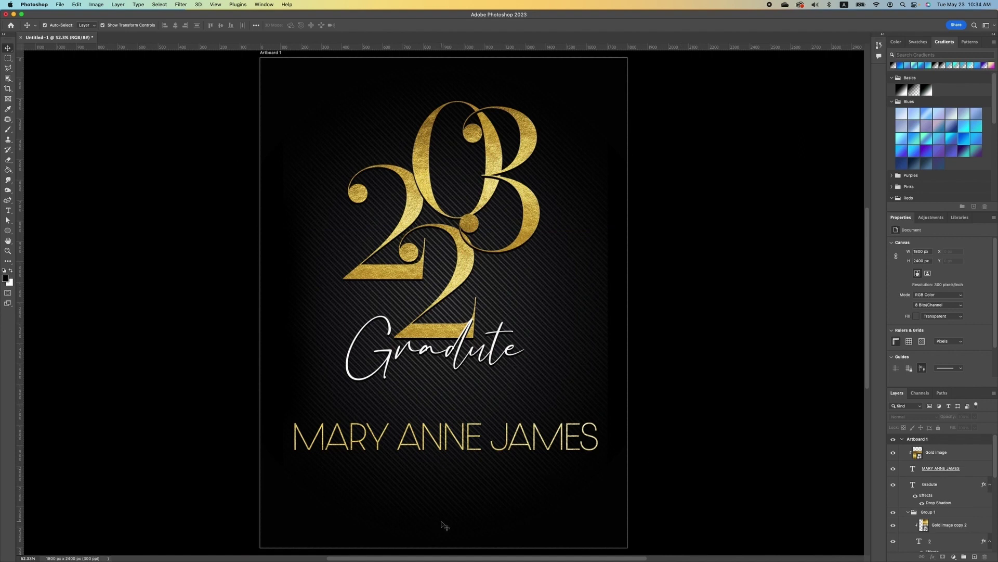
scroll(446, 526, up, 5)
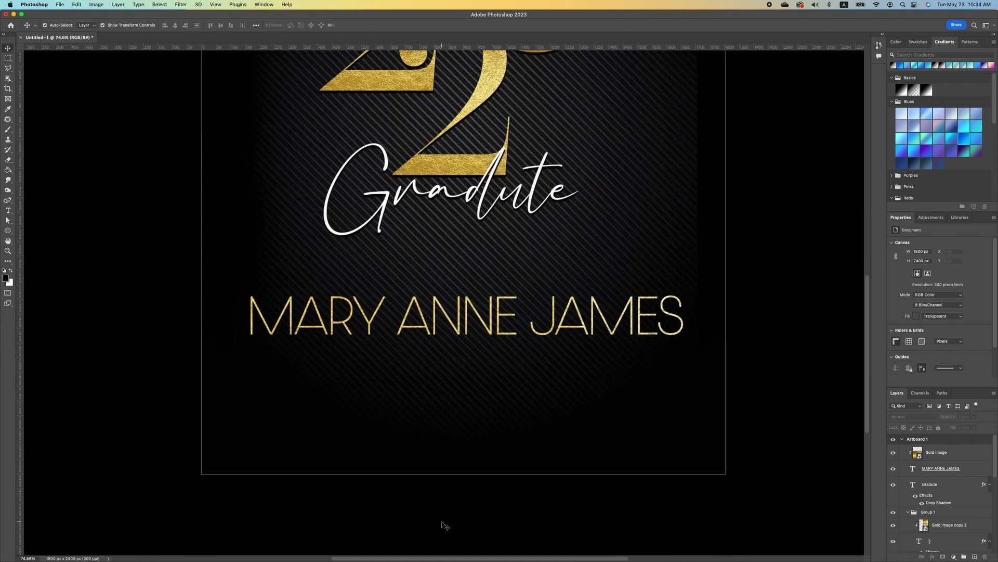
Add a 'Please join us' line under the name in Times New Roman Italic.
key(t)
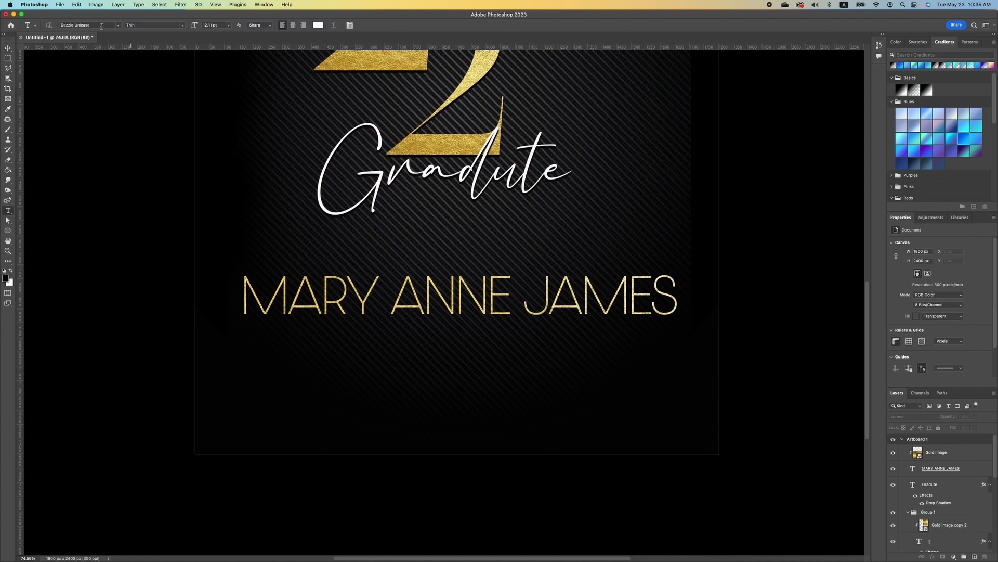
click(102, 26)
text(ROMAN)
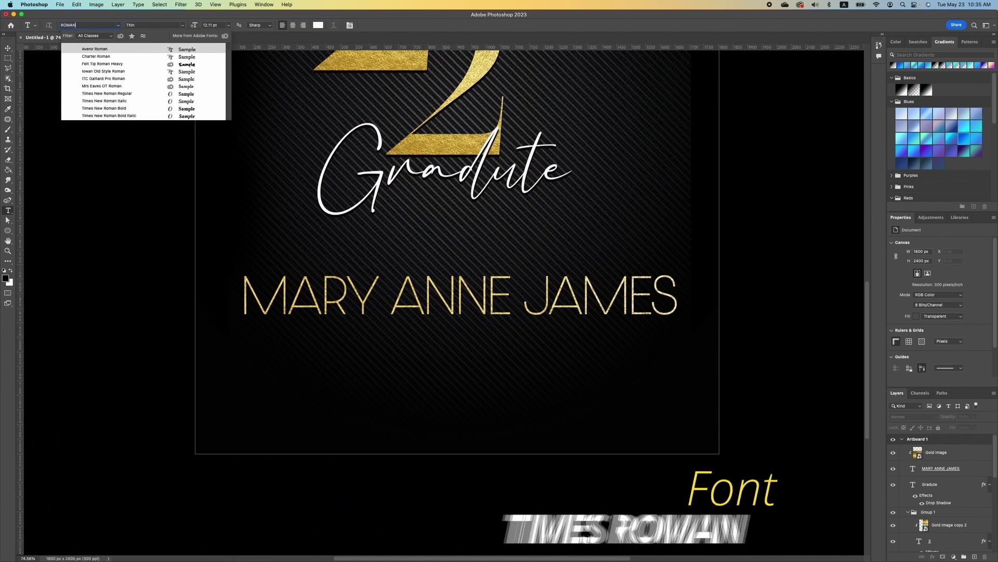
click(115, 103)
click(292, 394)
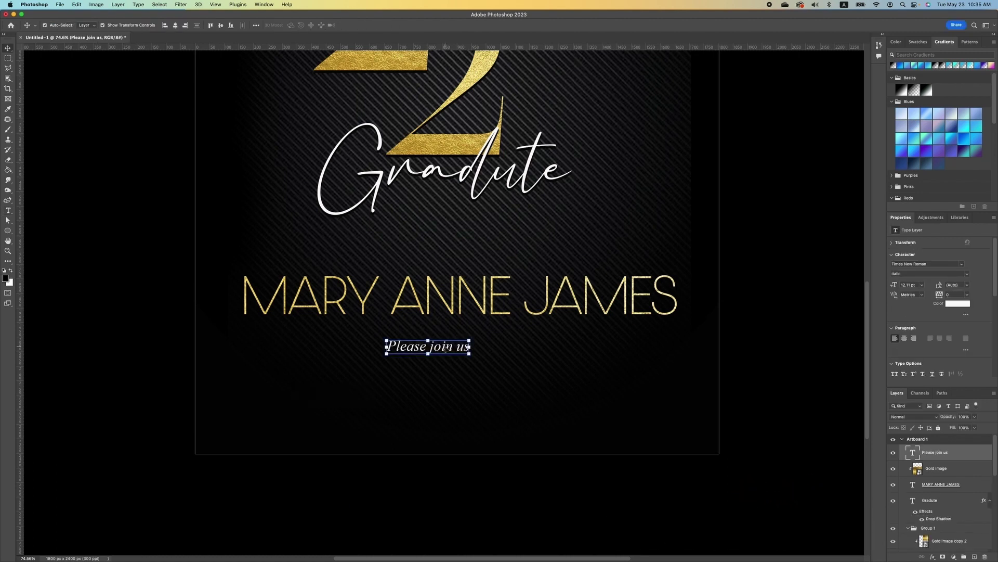
Duplicate the line into '5.25.23' and add 'at 4pm' below, with 4pm beside at.
key(super+j)
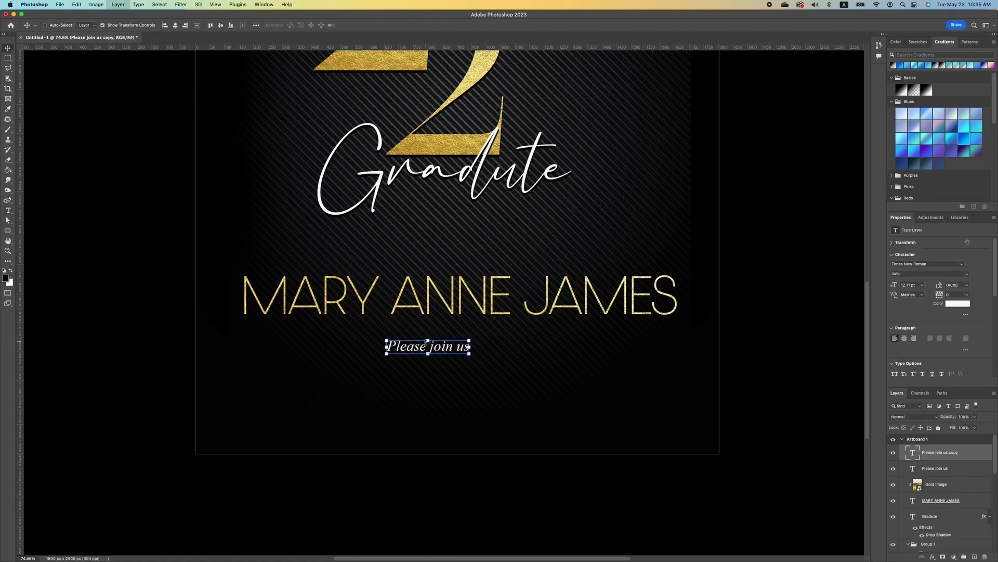
drag(434, 355, 435, 373)
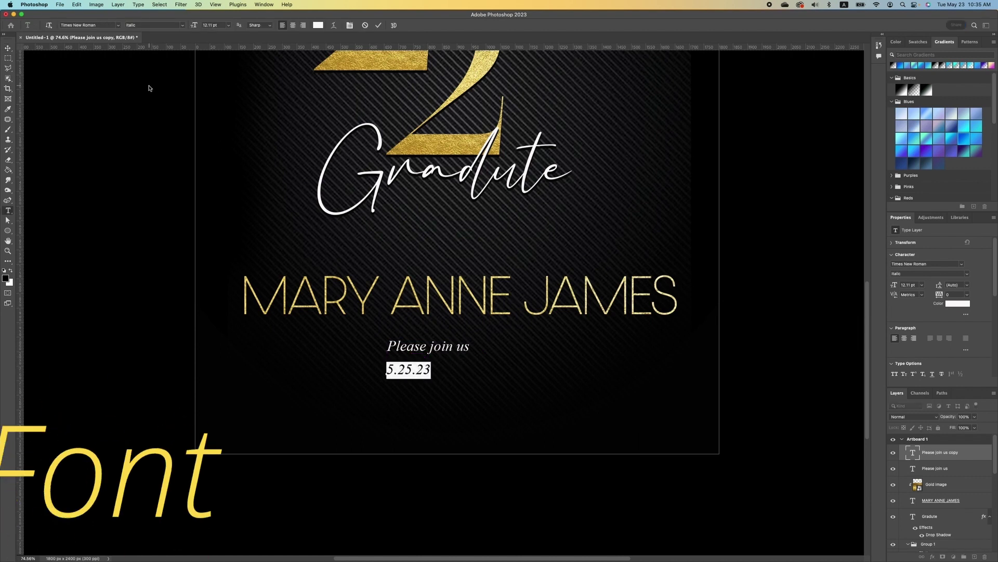
click(118, 25)
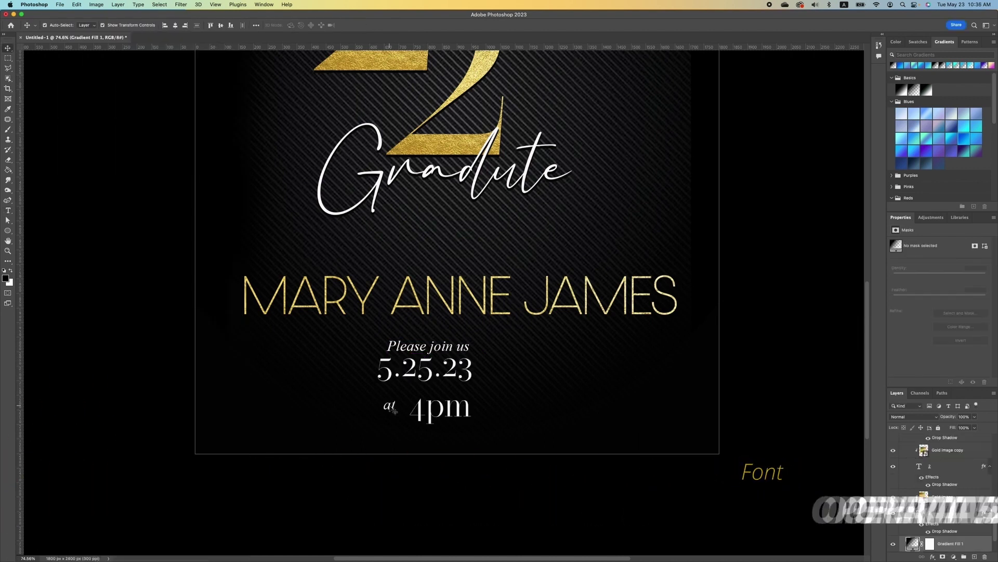
mouse_move(392, 408)
mouse_down()
mouse_move(385, 400)
mouse_move(397, 390)
mouse_up()
double_click(445, 391)
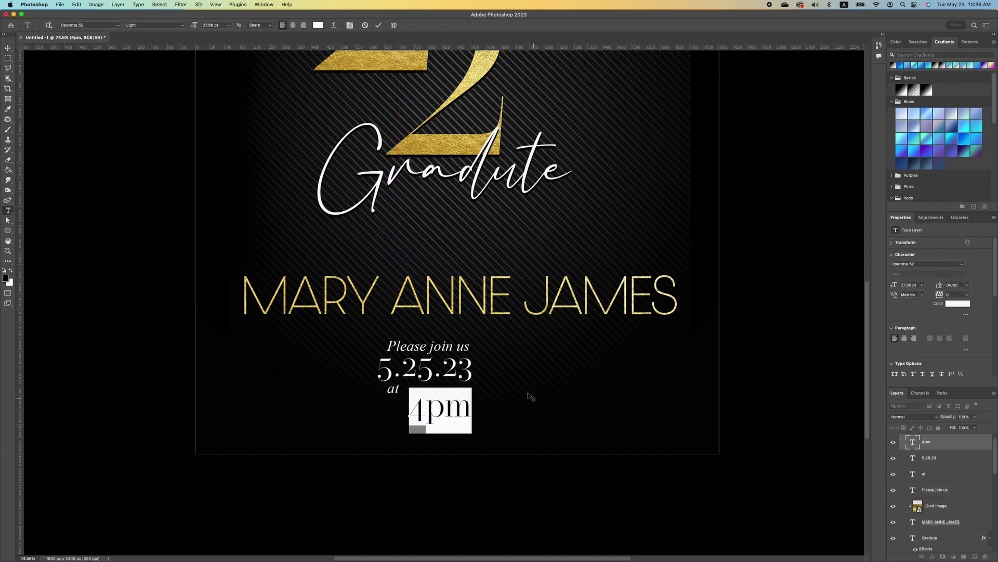
key(Escape)
key(v)
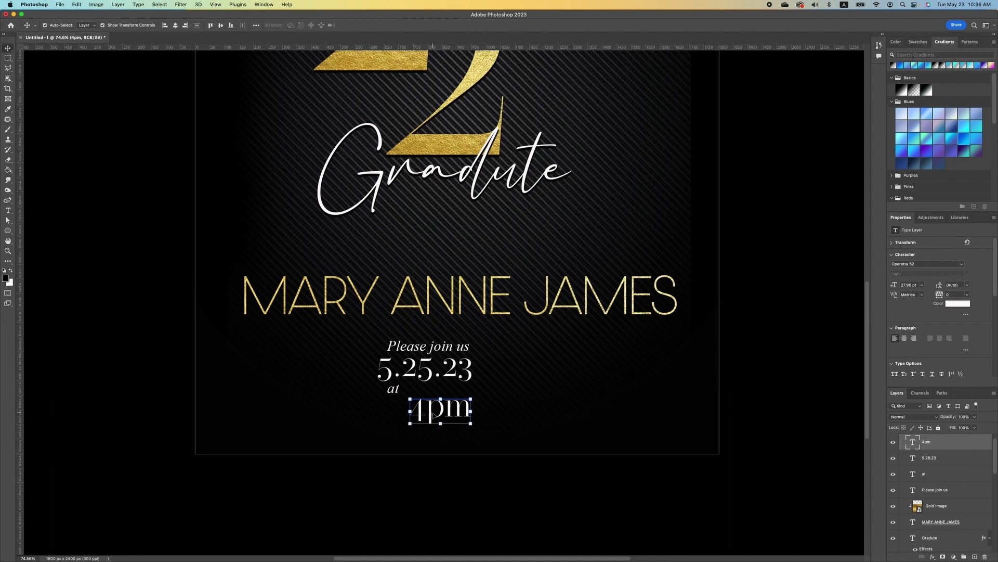
drag(434, 415, 426, 401)
Draw a vertical line right of the date text and give it a 3 px stroke.
click(355, 409)
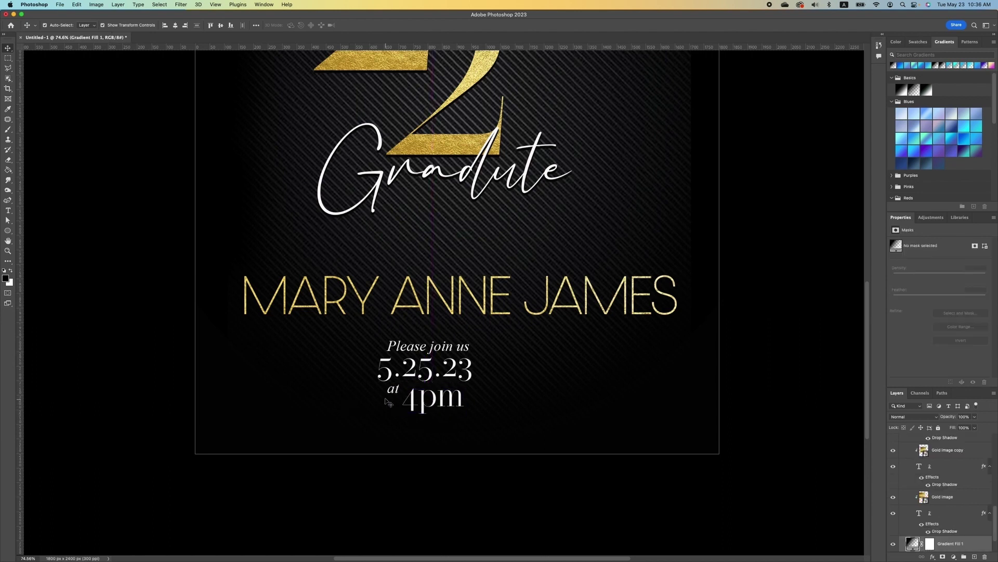
click(387, 402)
click(8, 230)
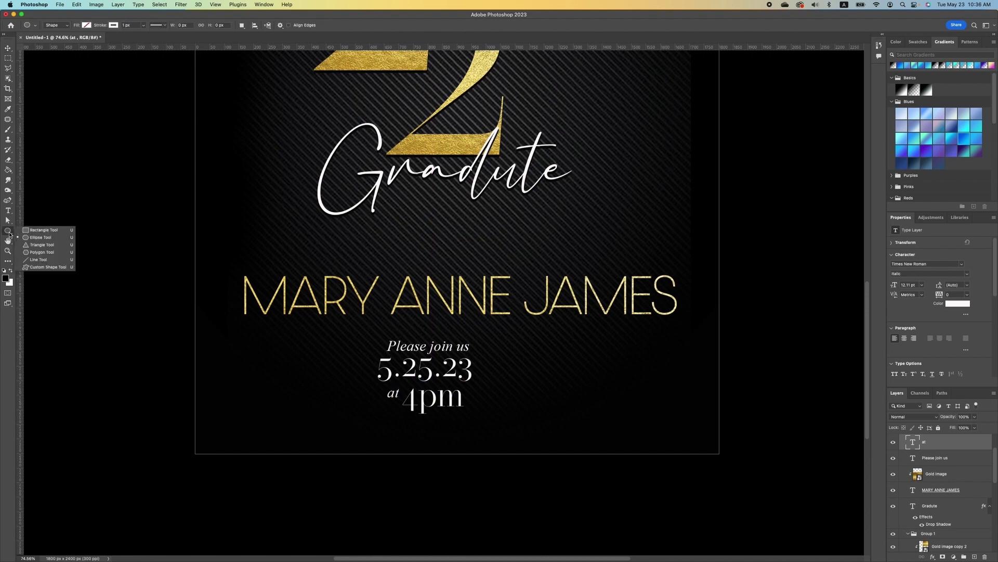
click(39, 259)
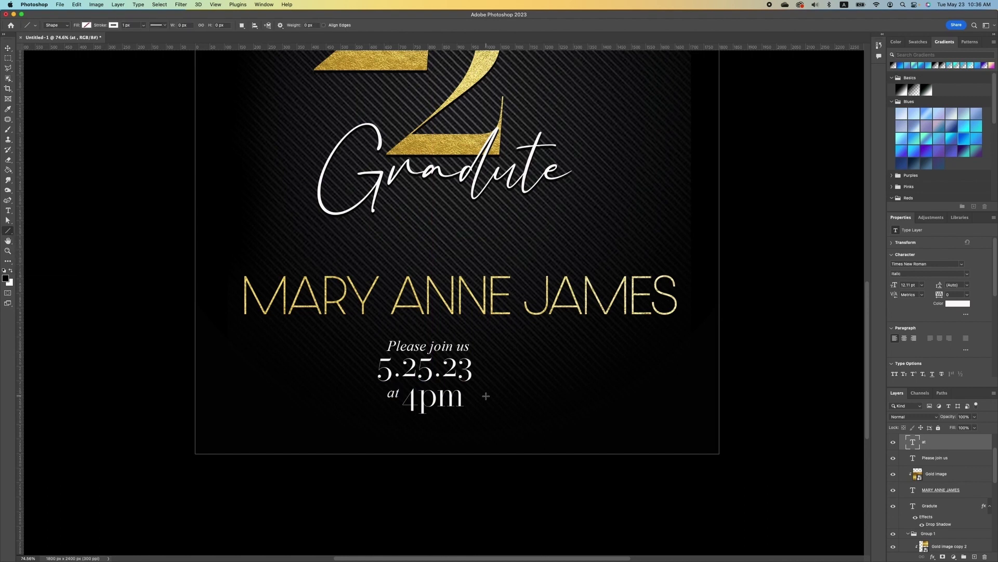
drag(493, 411, 490, 337)
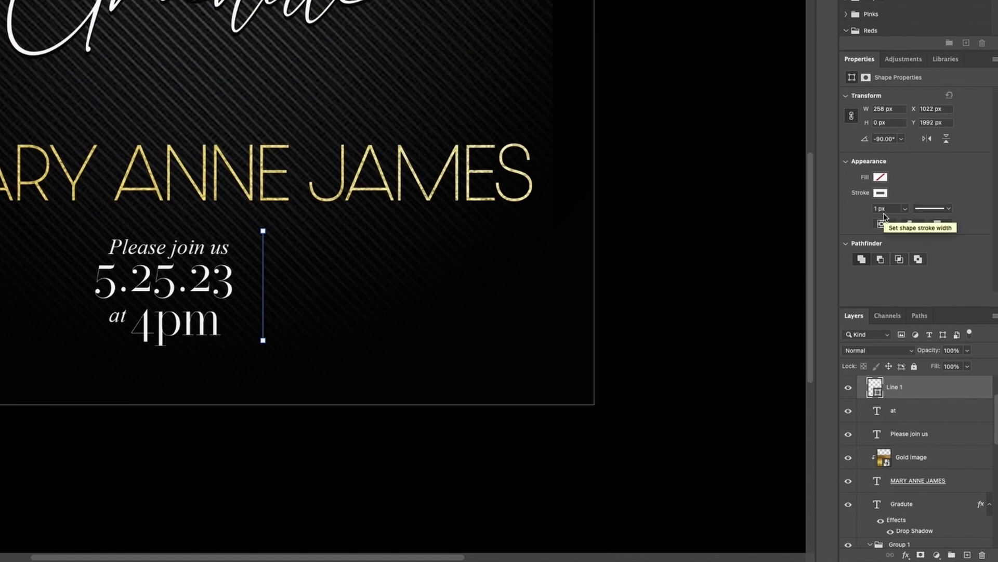
click(886, 208)
text(3)
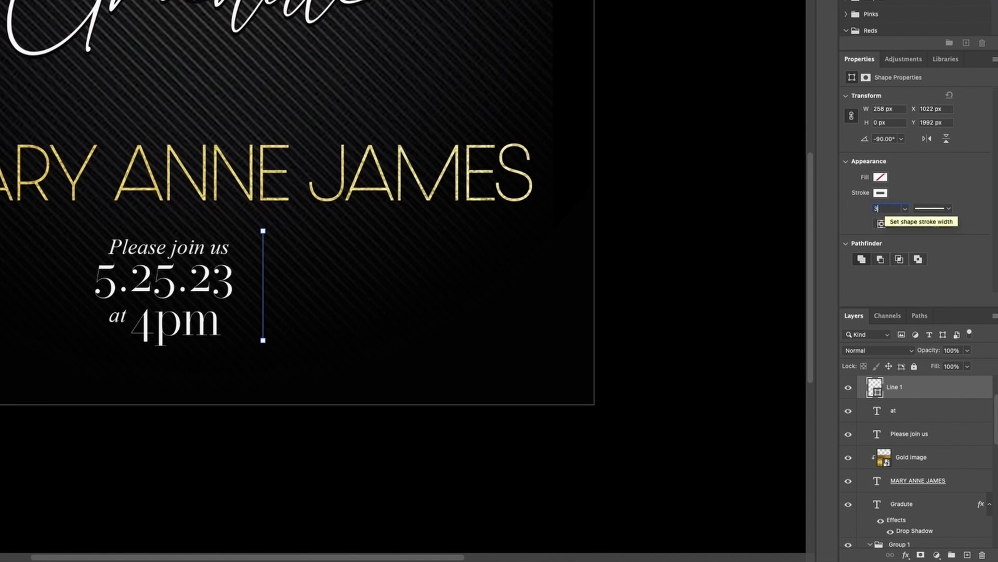
key(Return)
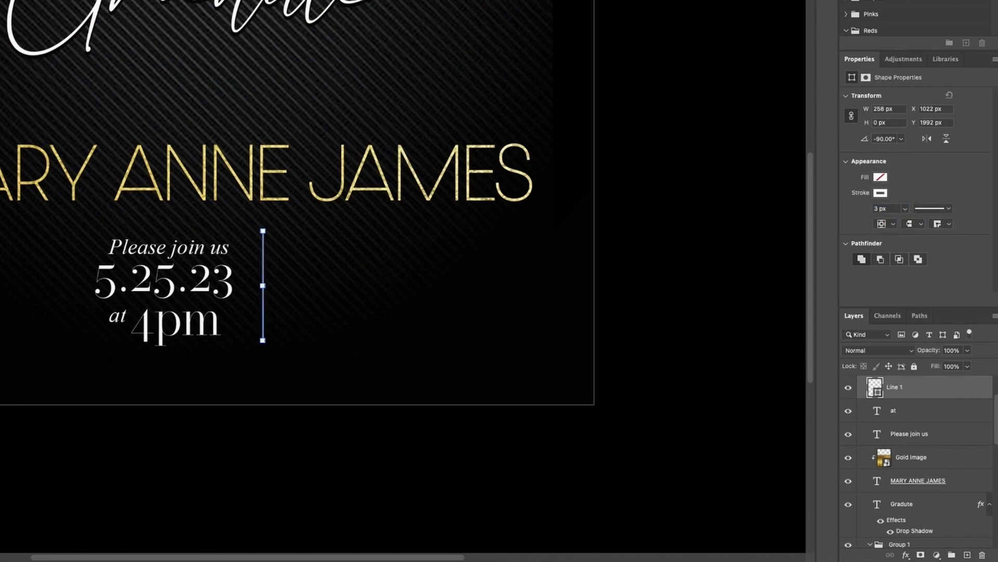
click(323, 271)
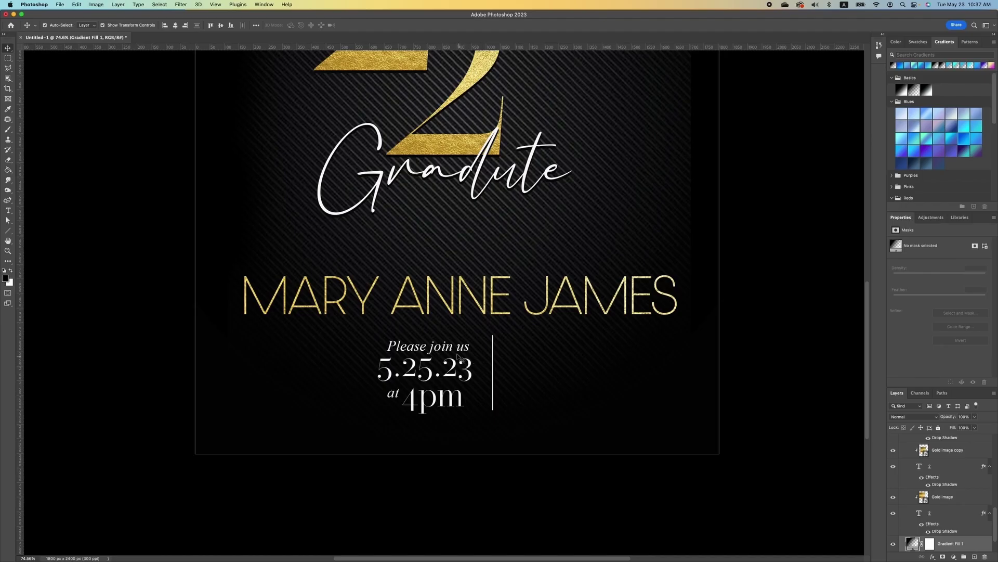
Duplicate 'Please join us' right of the divider and retype it as the venue and RSVP details.
click(455, 353)
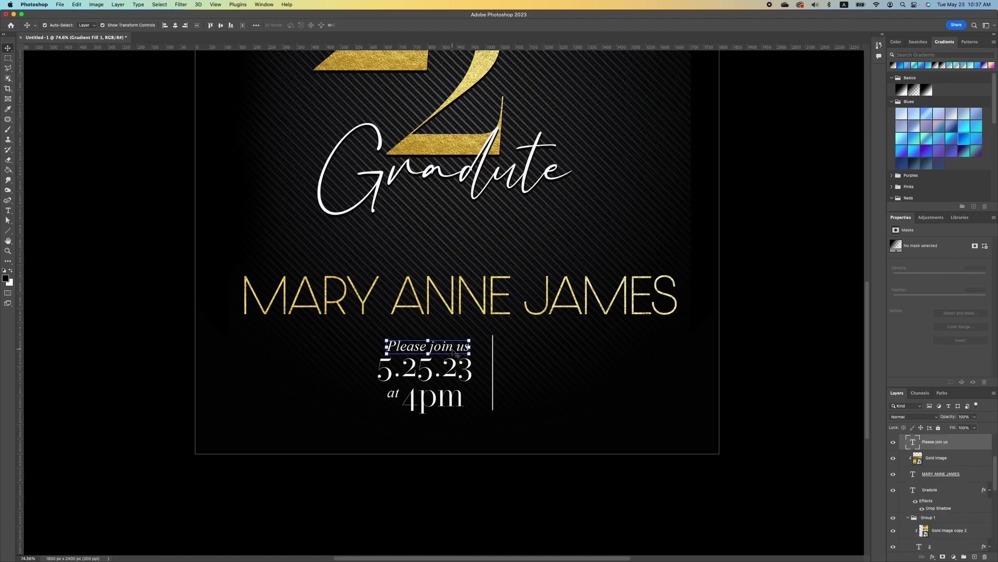
key(super+j)
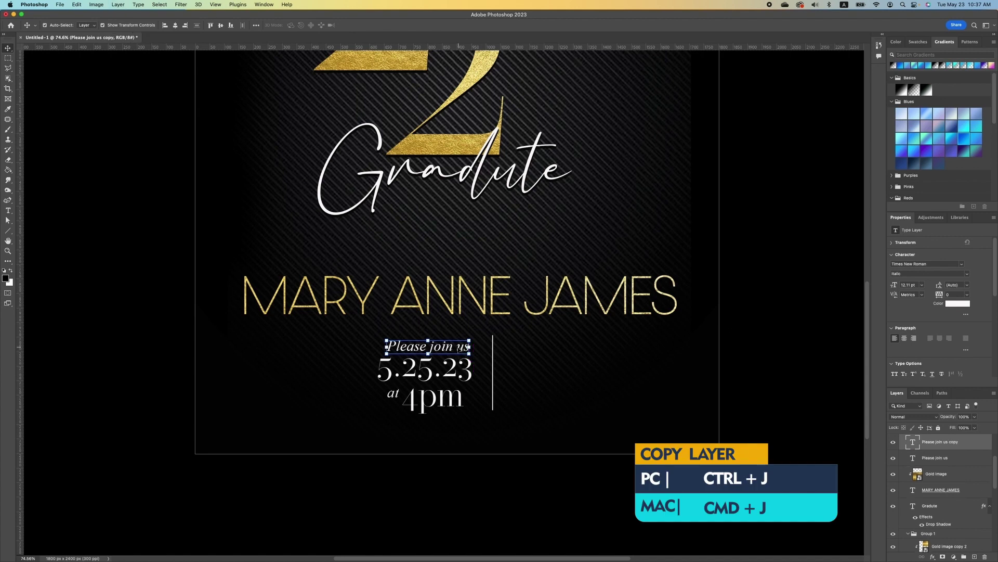
drag(450, 347, 571, 346)
double_click(571, 346)
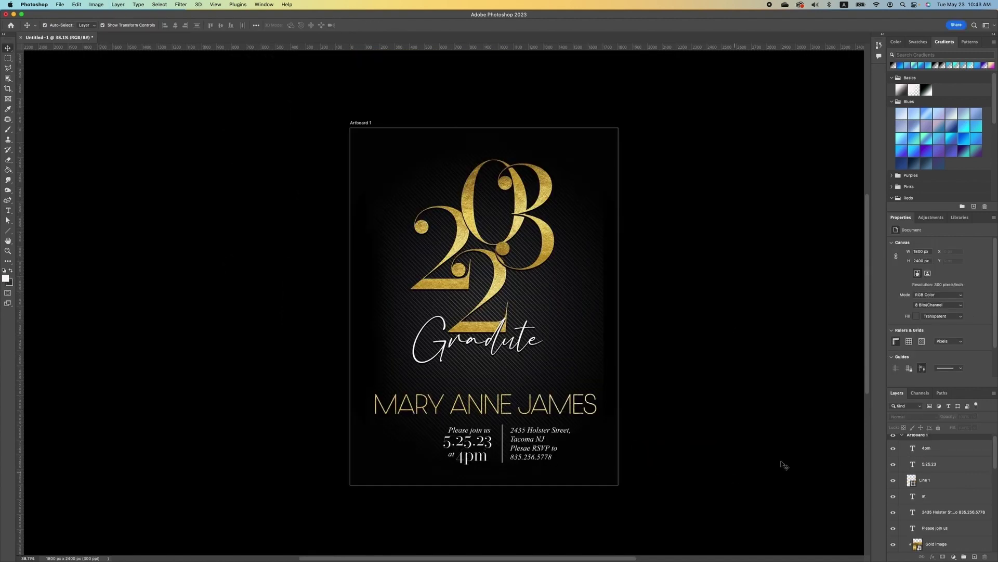
Select all the detail text layers and centre the block under the name.
click(971, 528)
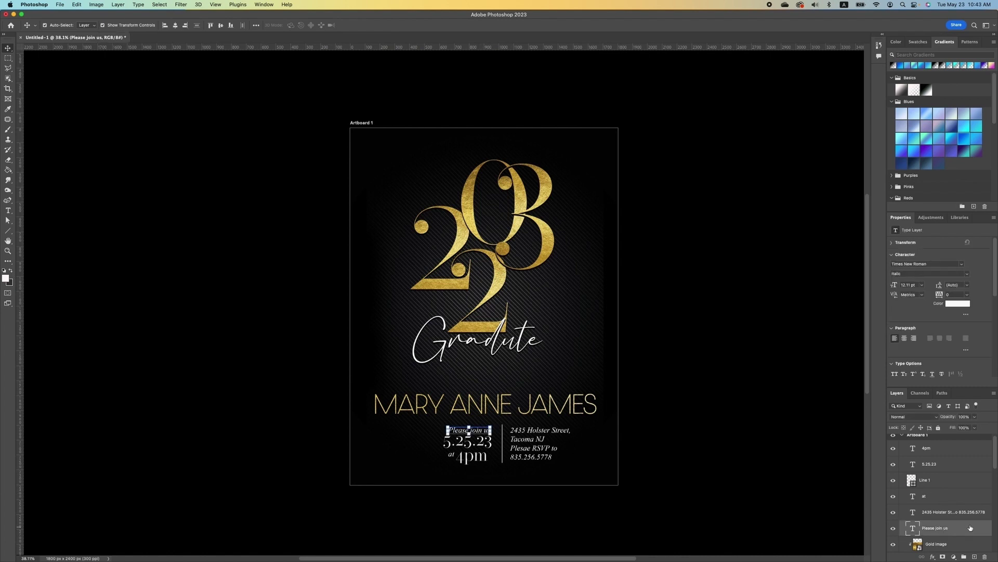
scroll(942, 476, up, 1)
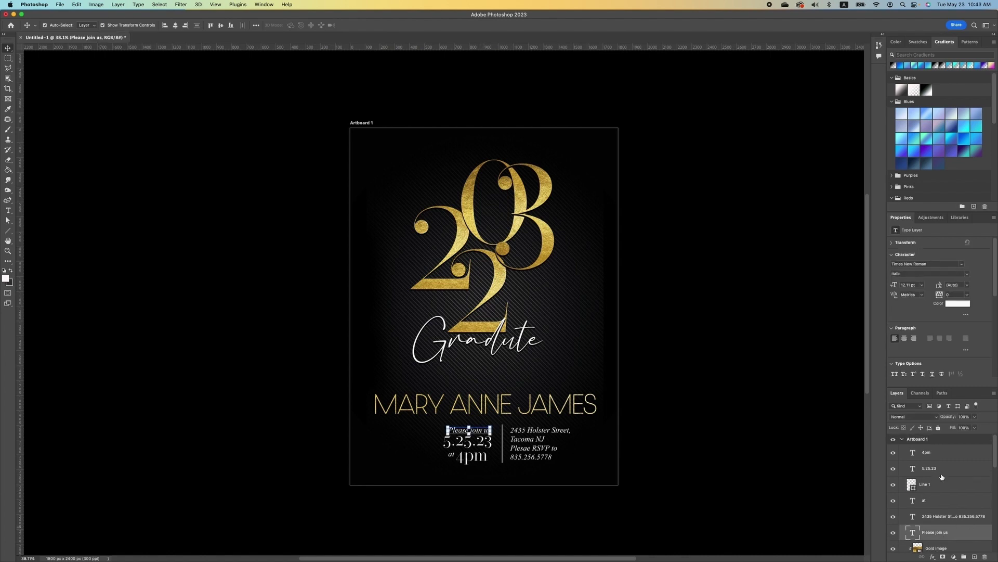
shift+click(939, 452)
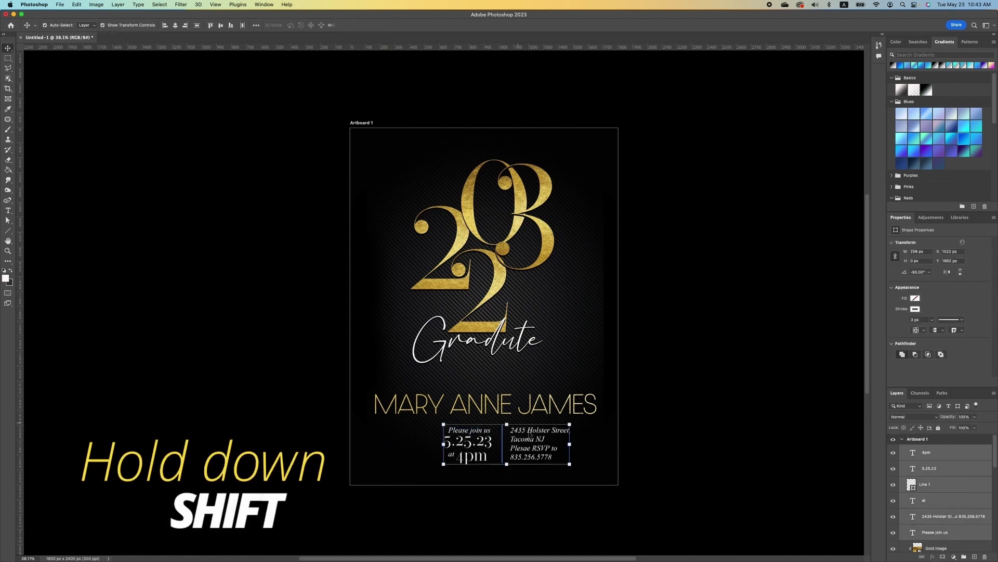
drag(528, 443, 509, 446)
drag(508, 445, 508, 445)
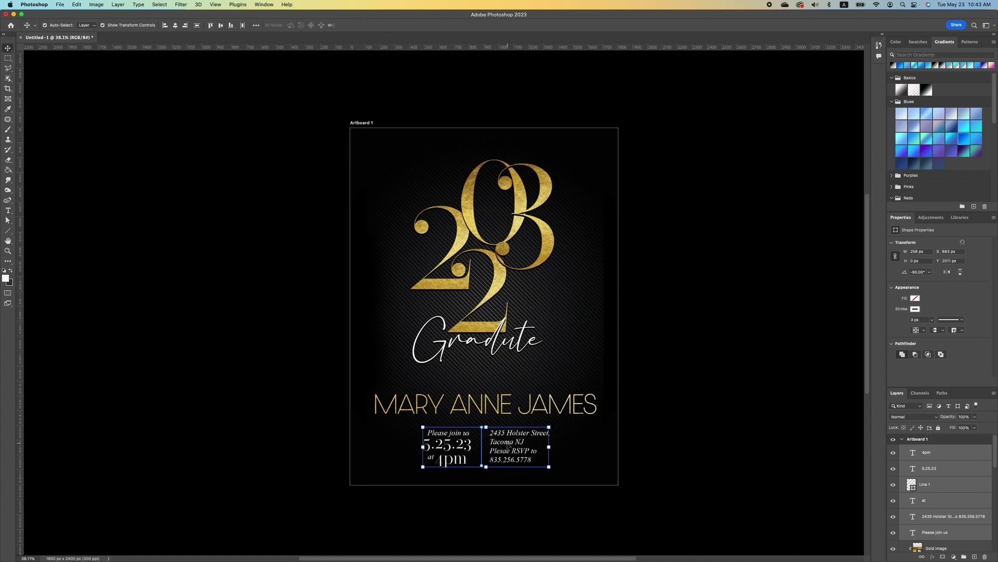
click(682, 415)
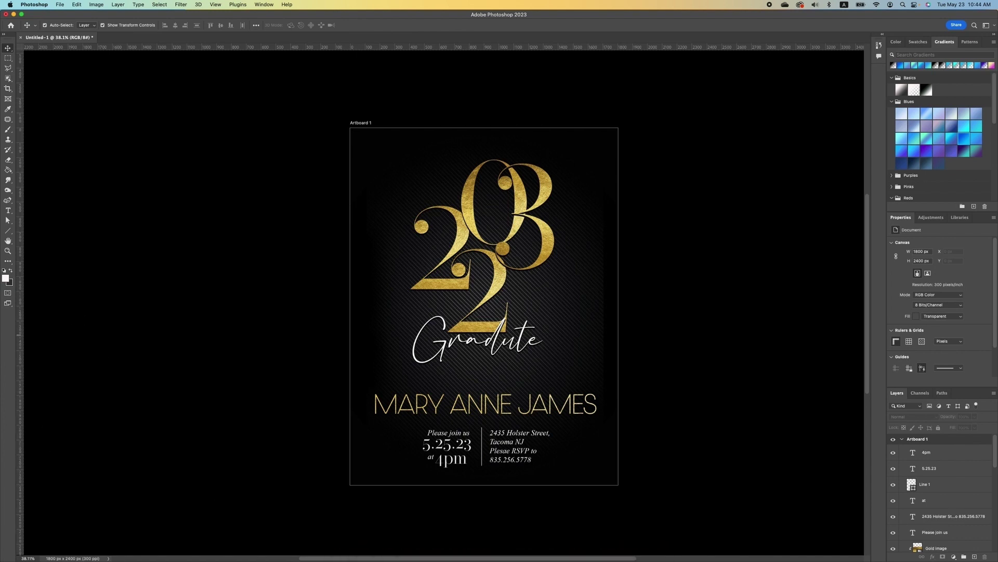
key(super+Tab)
Place Tassel.png at top-left and whiten it with a clipped Hue/Saturation at Lightness +100.
drag(172, 152, 384, 229)
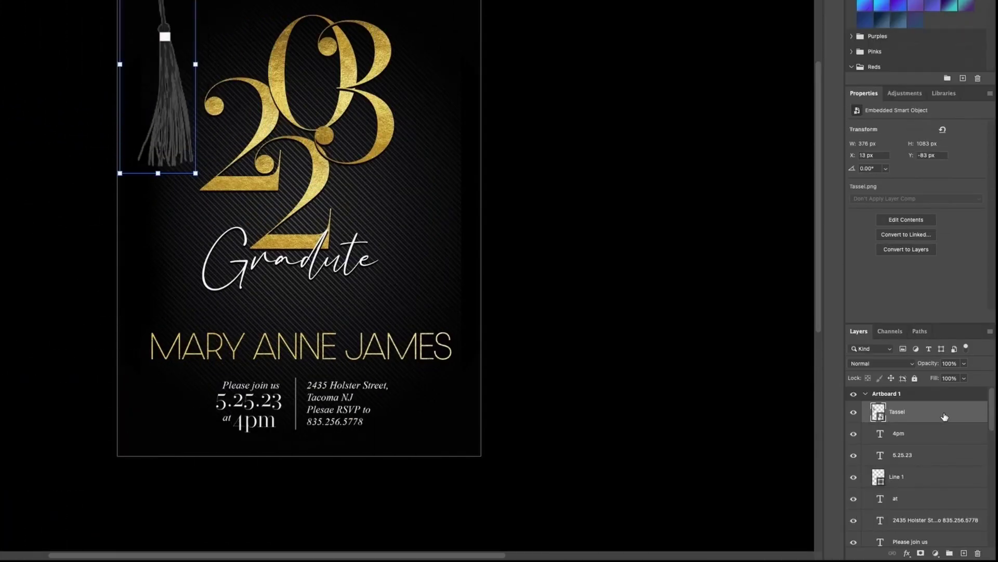
click(936, 553)
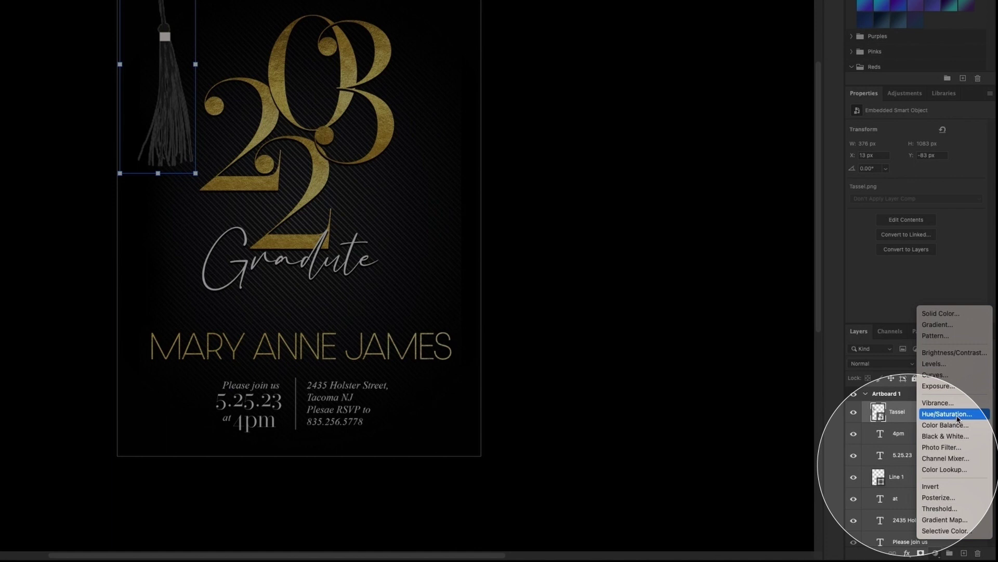
click(958, 417)
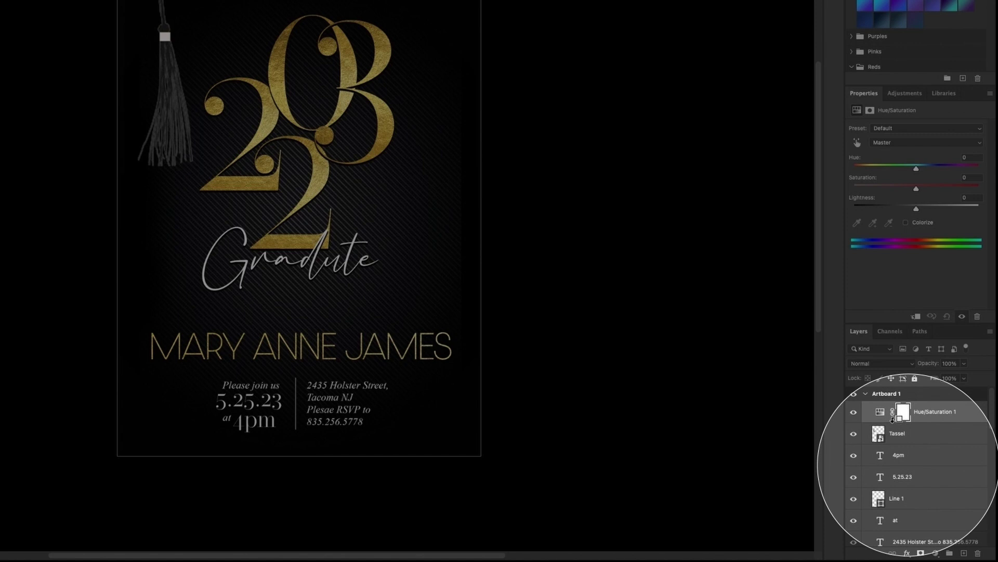
alt+click(892, 419)
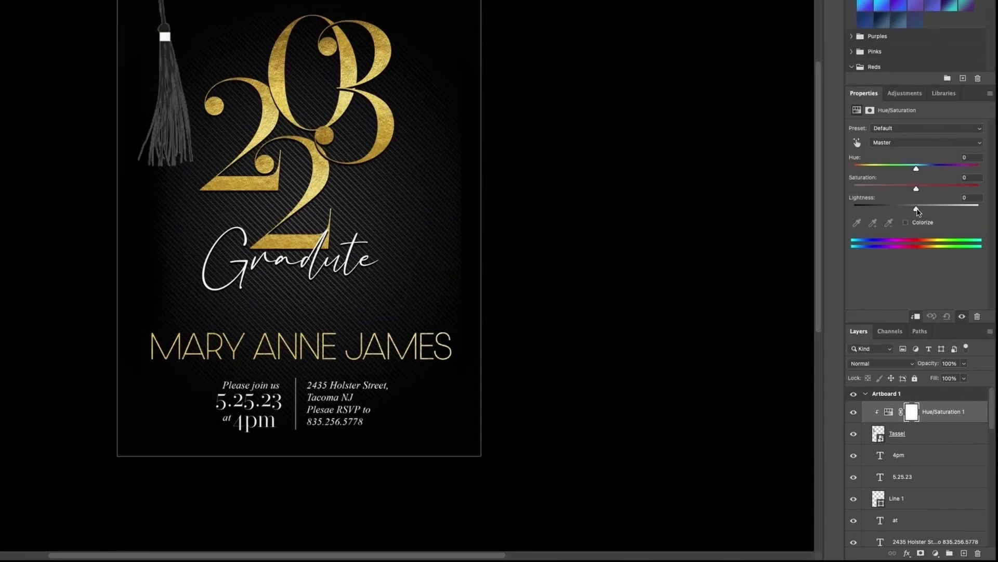
drag(918, 211, 992, 213)
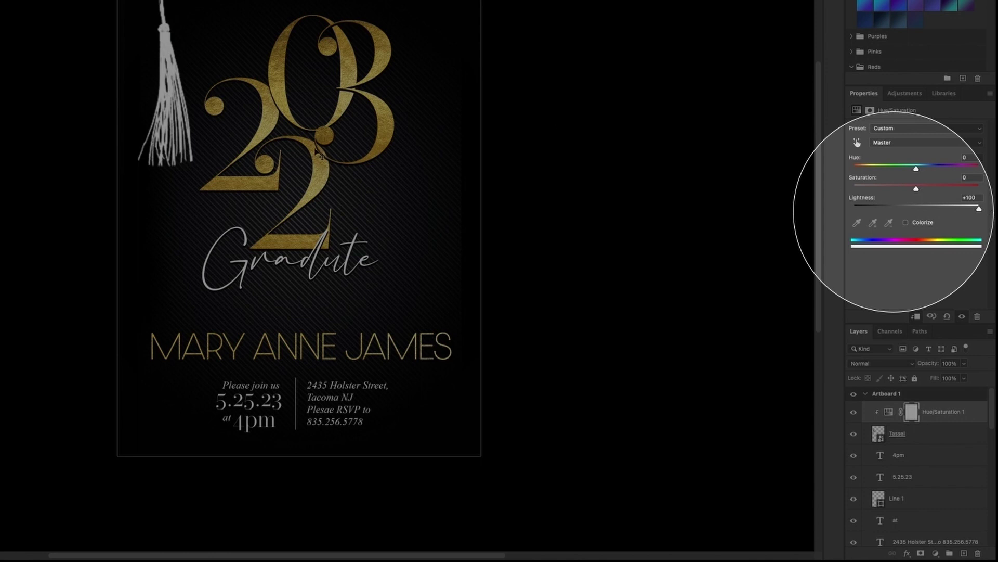
Merge the Hue/Saturation adjustment into the Tassel layer.
click(921, 434)
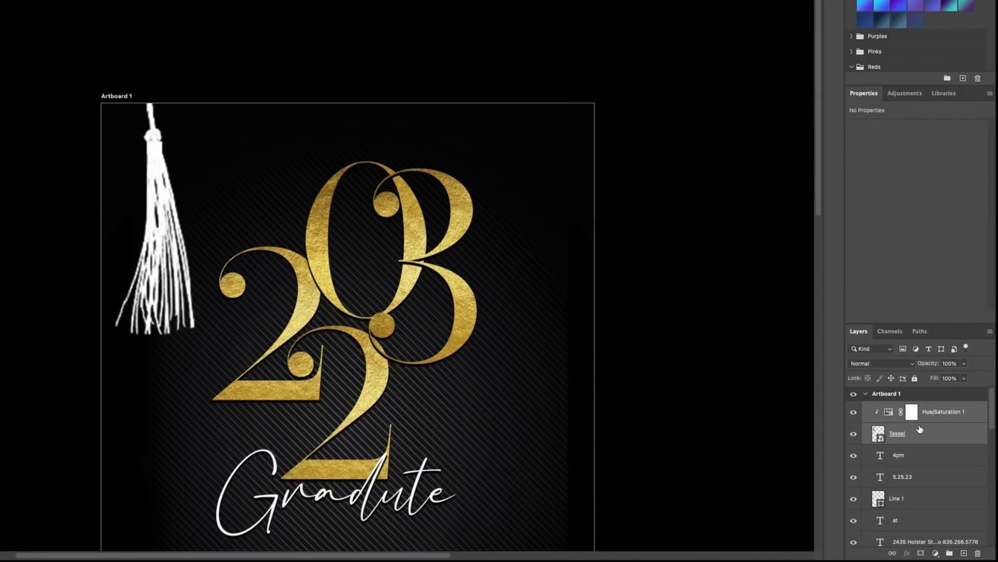
right_click(921, 435)
click(840, 394)
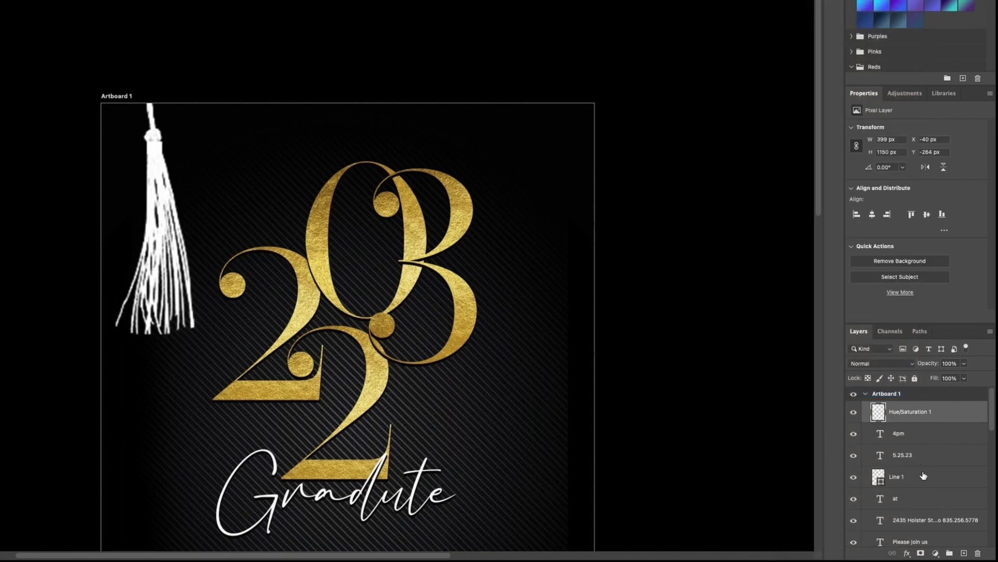
Draw a polygonal lasso selection around the tassel's neck.
scroll(924, 476, up, 2)
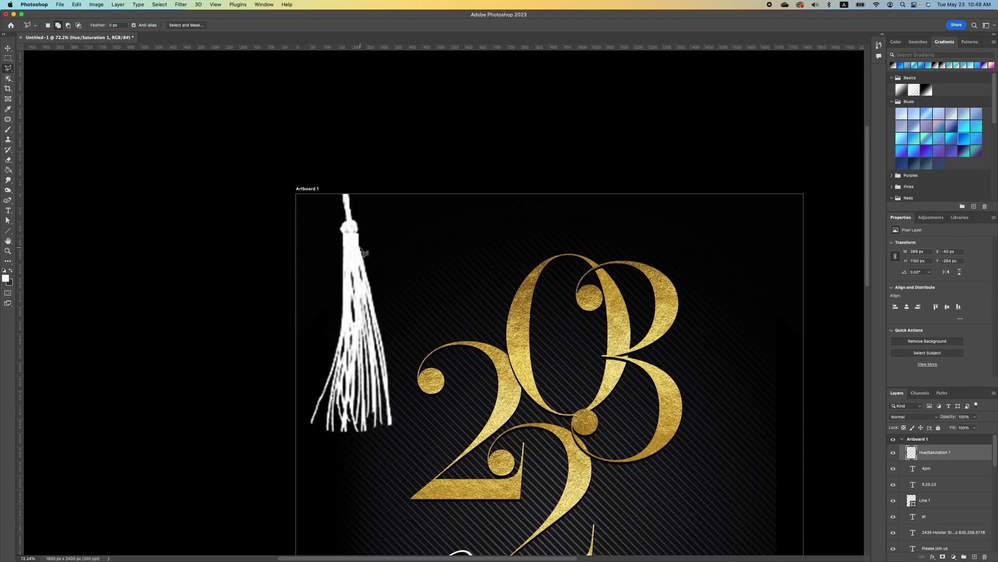
scroll(362, 253, up, 3)
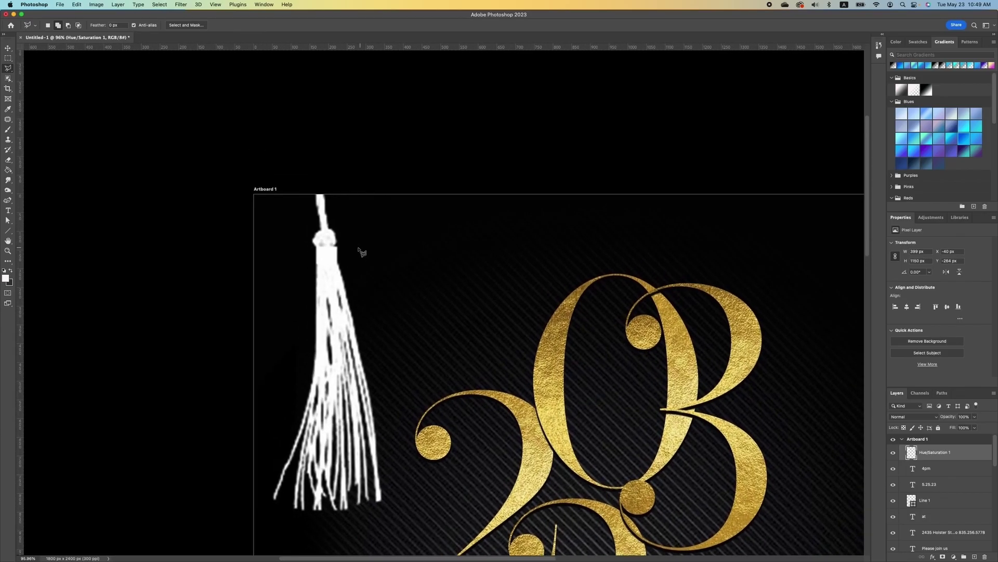
scroll(318, 253, up, 2)
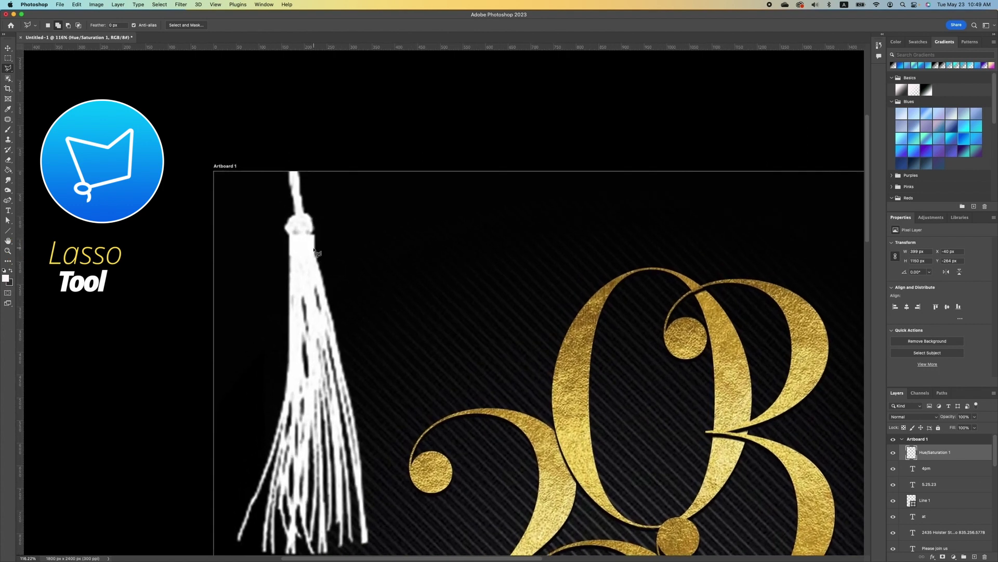
click(278, 230)
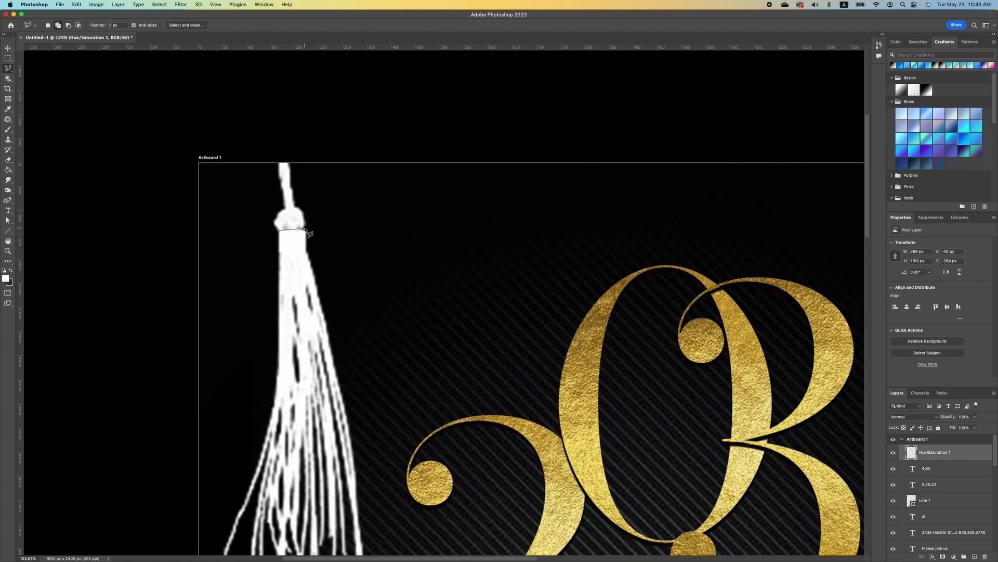
click(307, 230)
click(308, 253)
scroll(416, 291, down, 2)
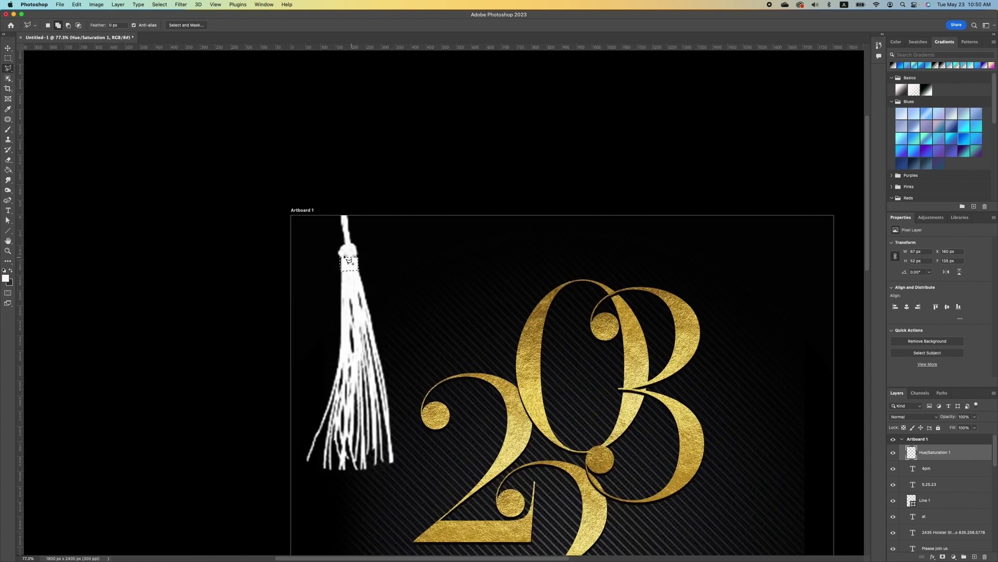
double_click(277, 253)
Fill the neck selection with dark grey on a new Layer 1, then deselect.
click(974, 557)
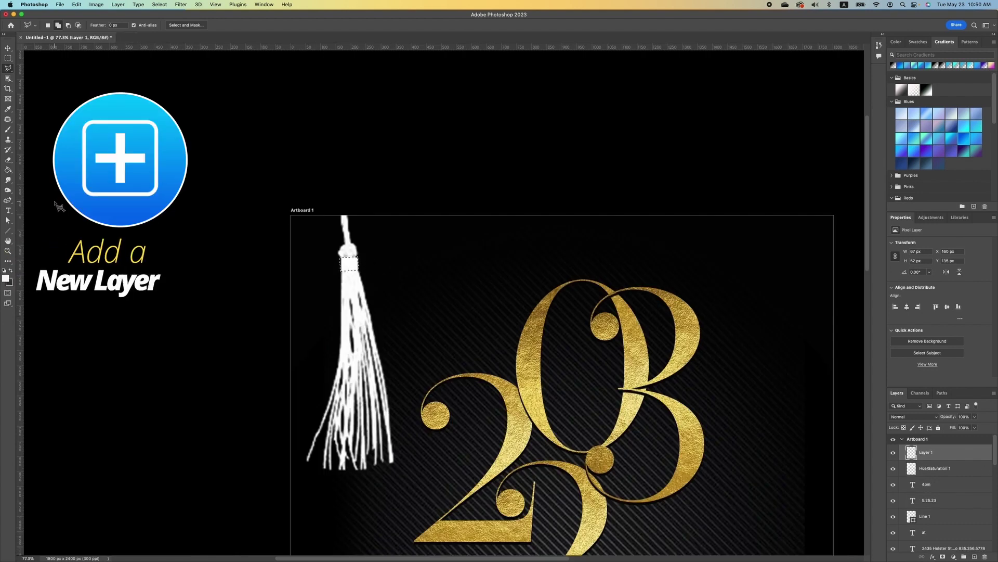
click(8, 169)
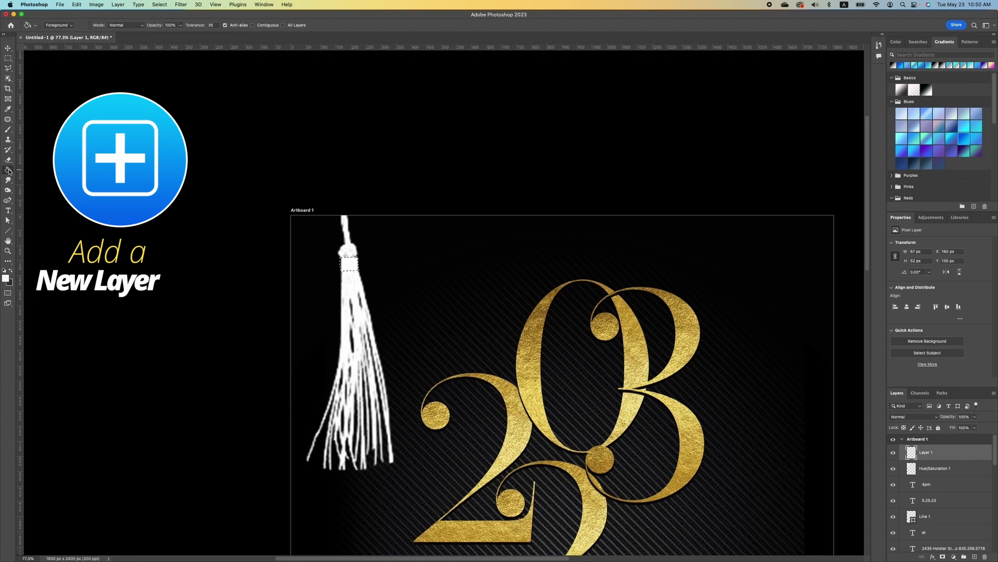
click(11, 270)
click(351, 264)
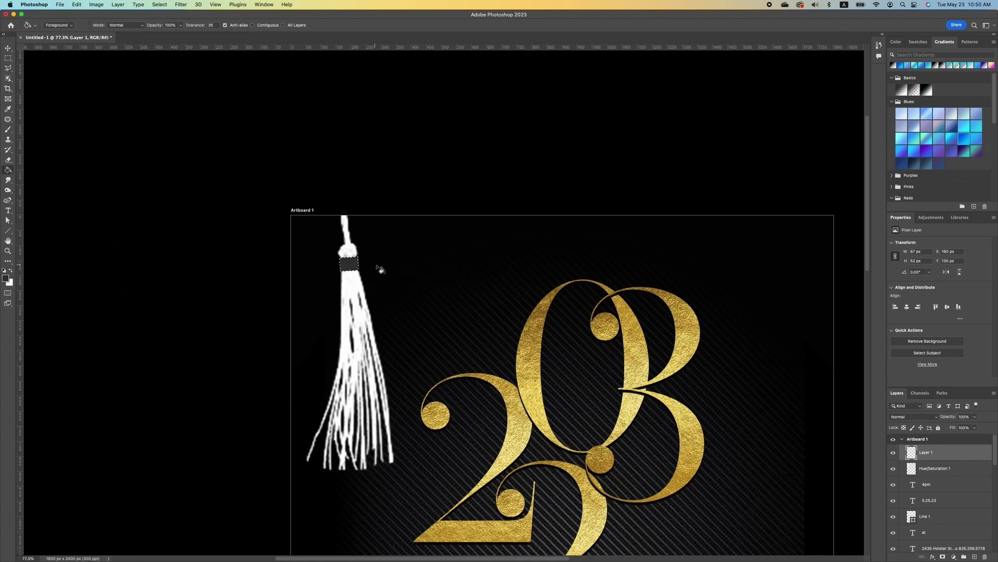
key(super+d)
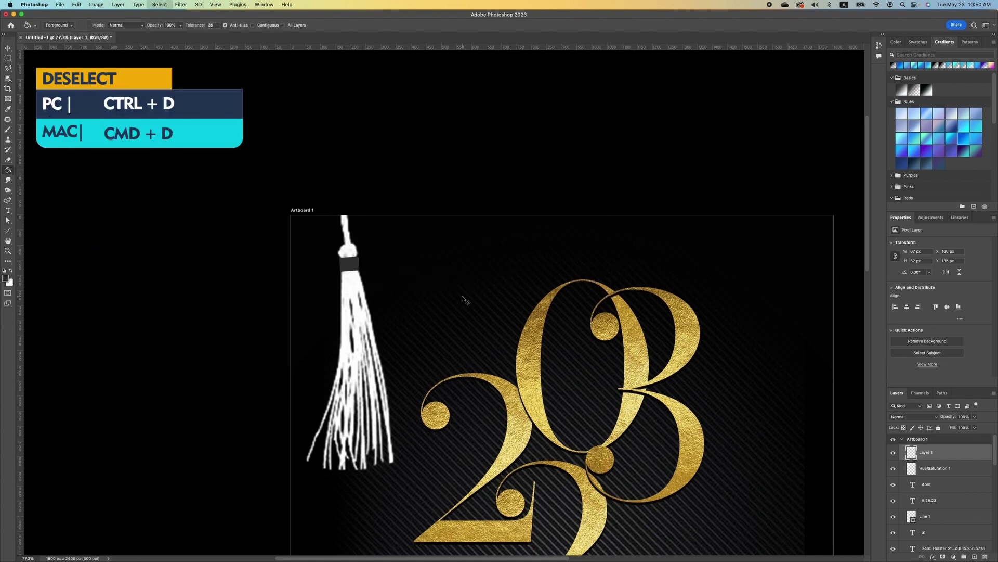
key(super+equal)
key(super+equal)
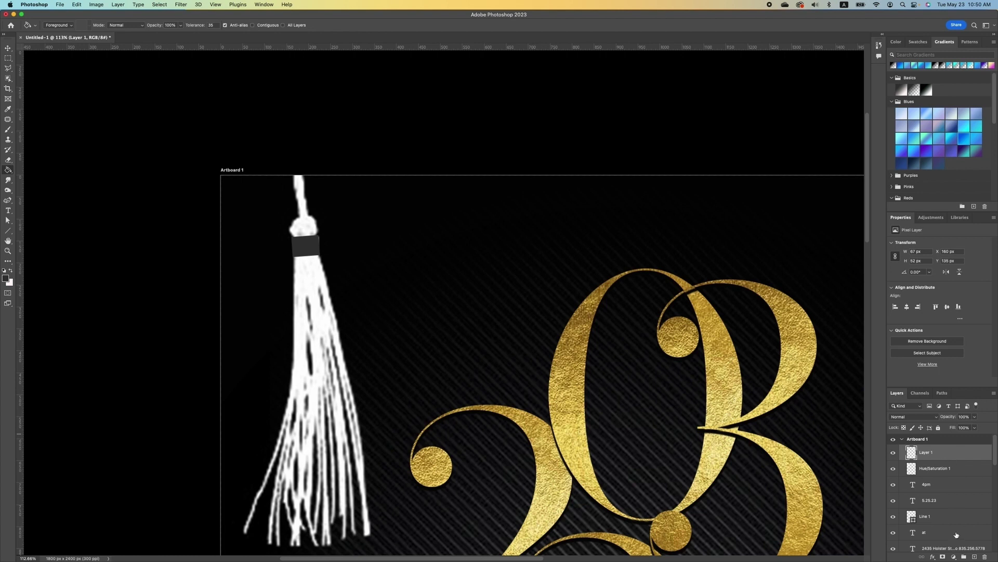
Paste a copy of the Gold image layer above the tassel's Layer 1.
scroll(949, 460, down, 5)
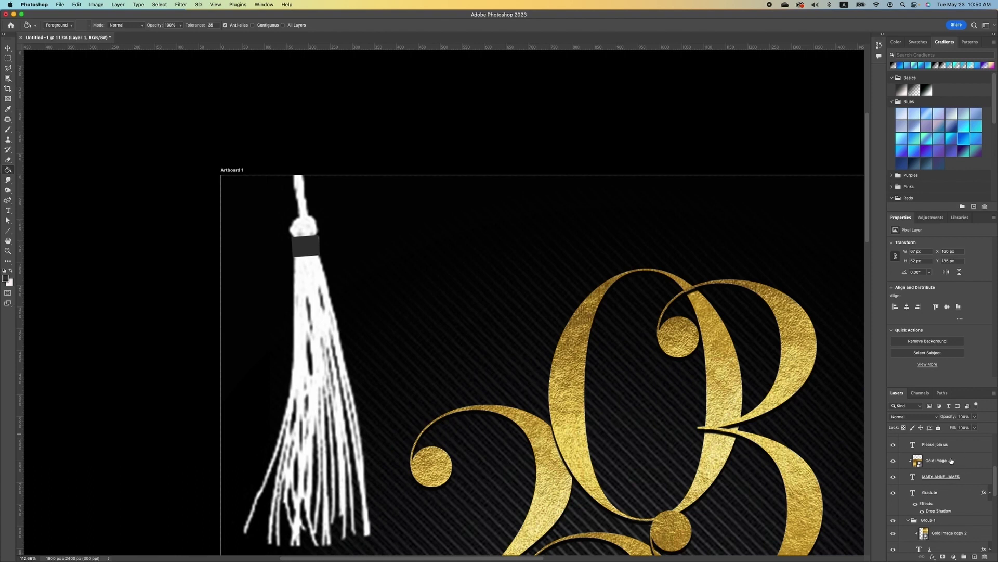
click(952, 461)
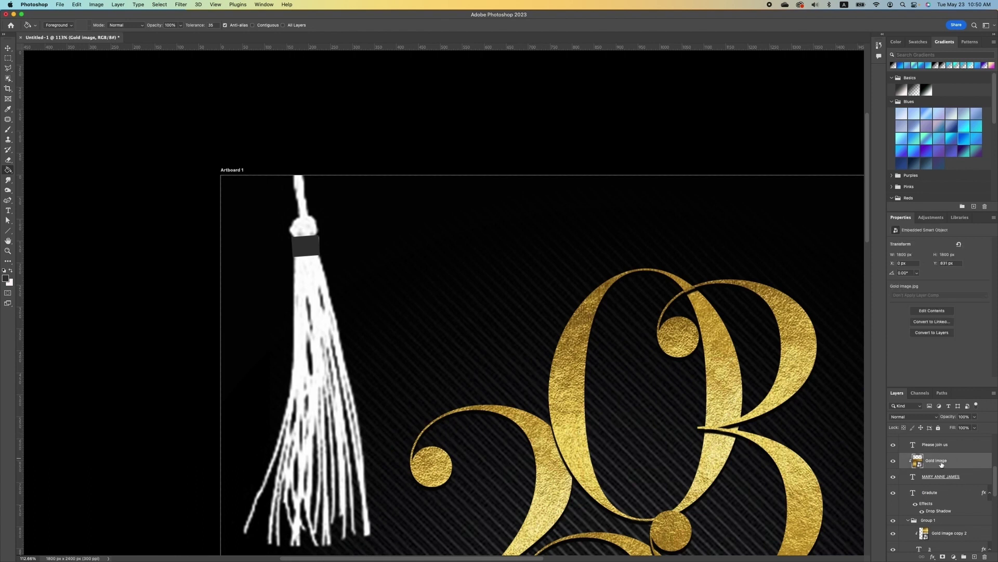
scroll(944, 460, up, 5)
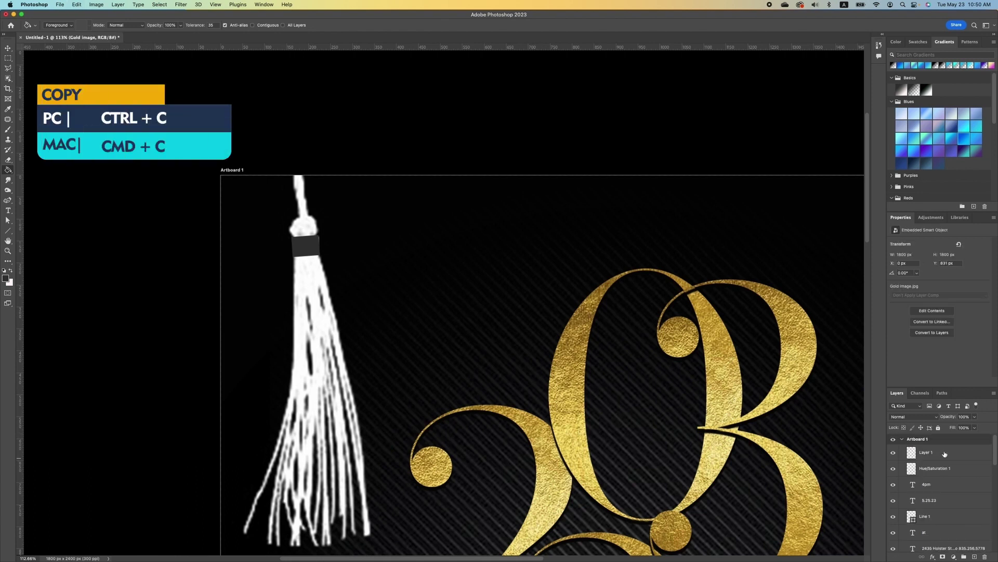
click(945, 453)
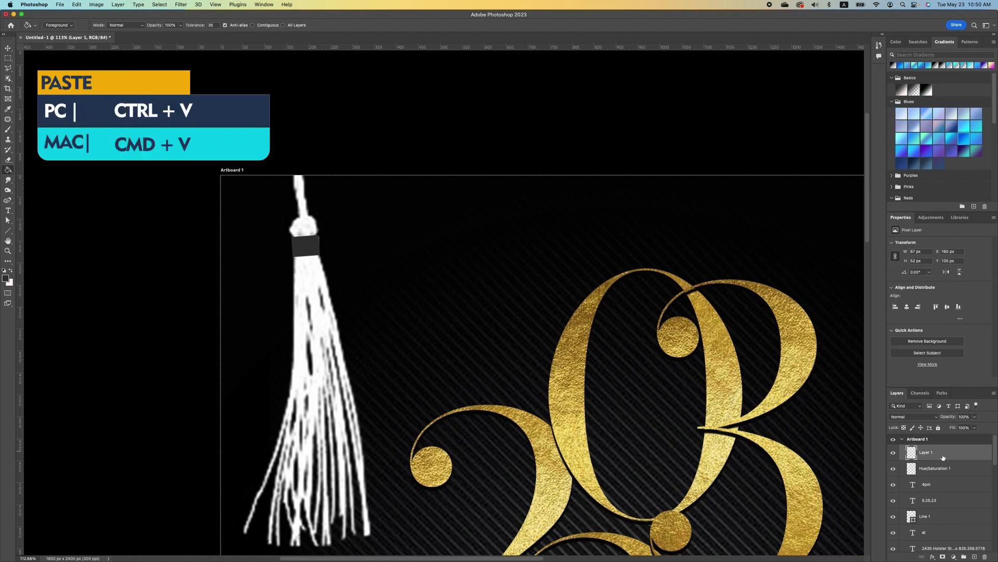
key(cmd+v)
Scale the gold image down over the tassel's cap band and clip it to Layer 1.
key(cmd+t)
drag(580, 461, 419, 300)
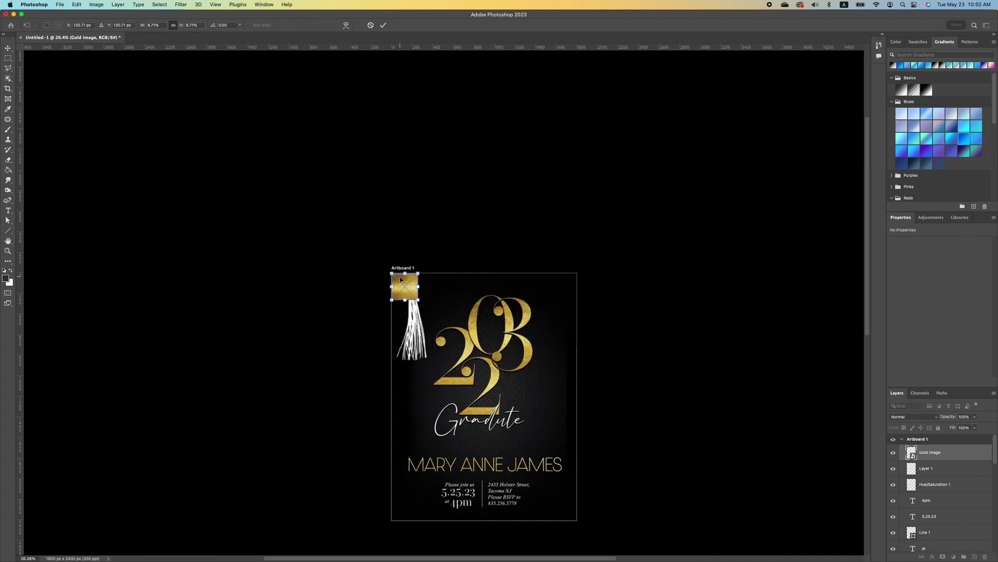
scroll(401, 279, up, 5)
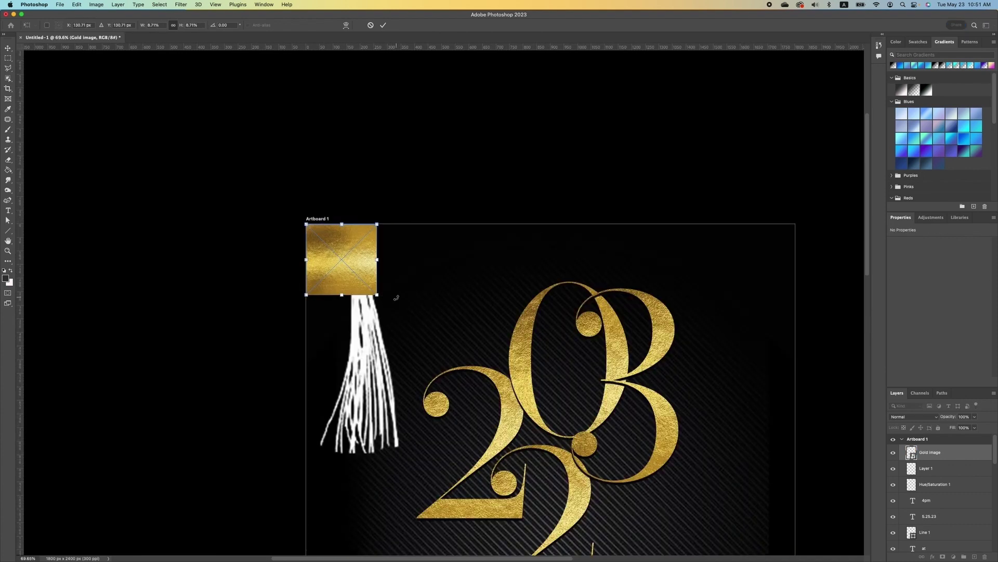
drag(351, 261, 371, 277)
key(Return)
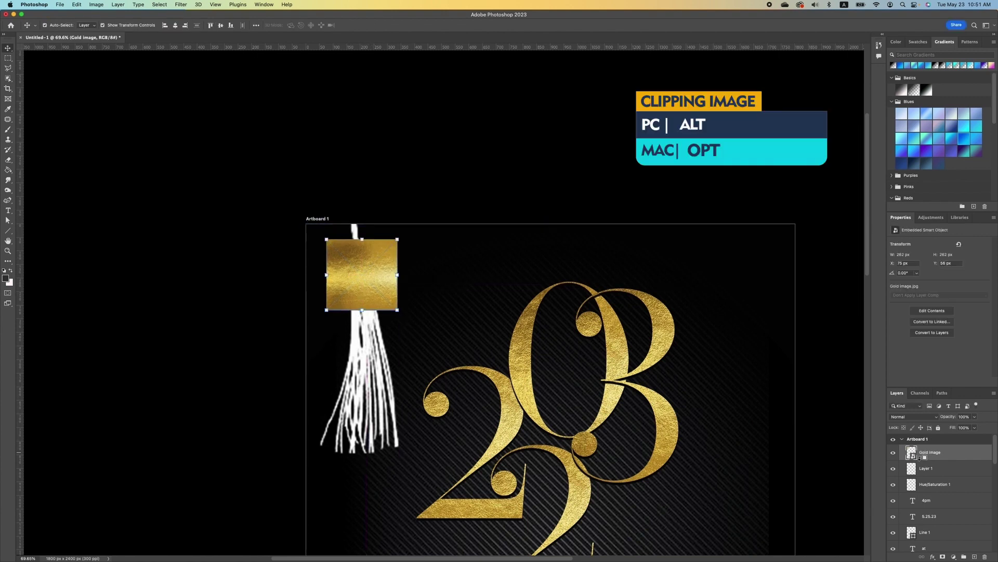
alt+click(918, 461)
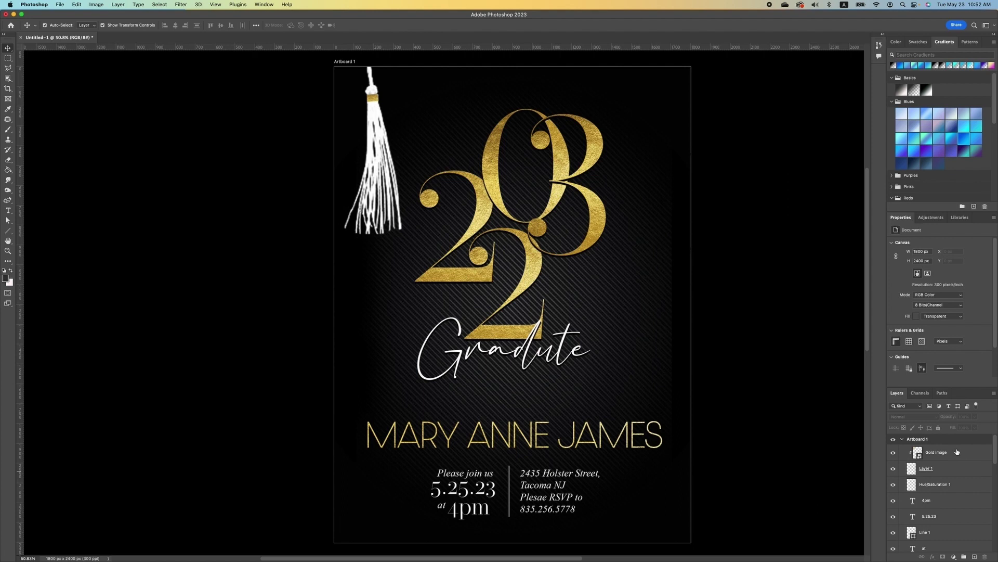
Stamp all visible layers into a merged Layer 2, then Camera Raw it: Temperature +18, Contrast +42, Vibrance +16.
click(958, 451)
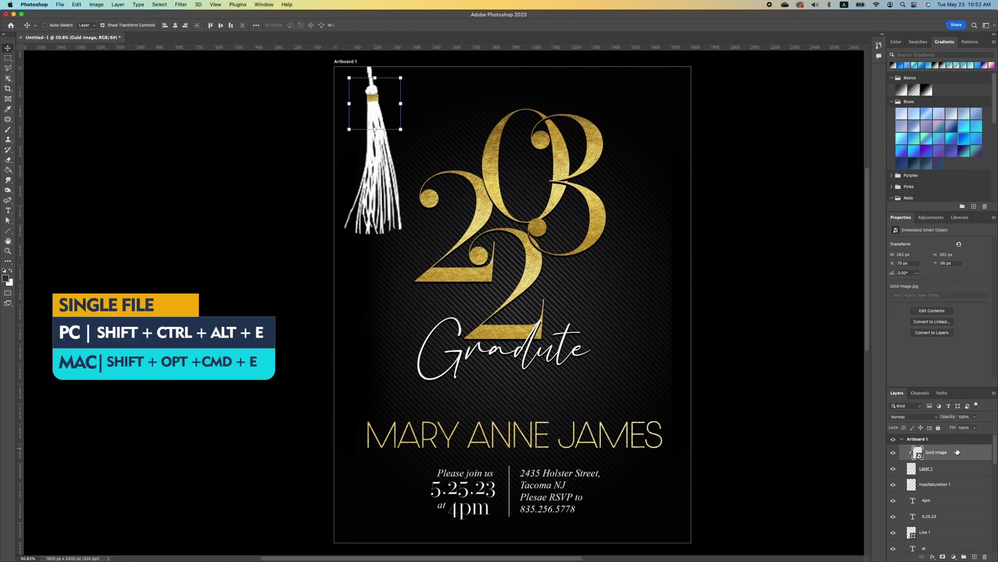
key(alt+shift+super+e)
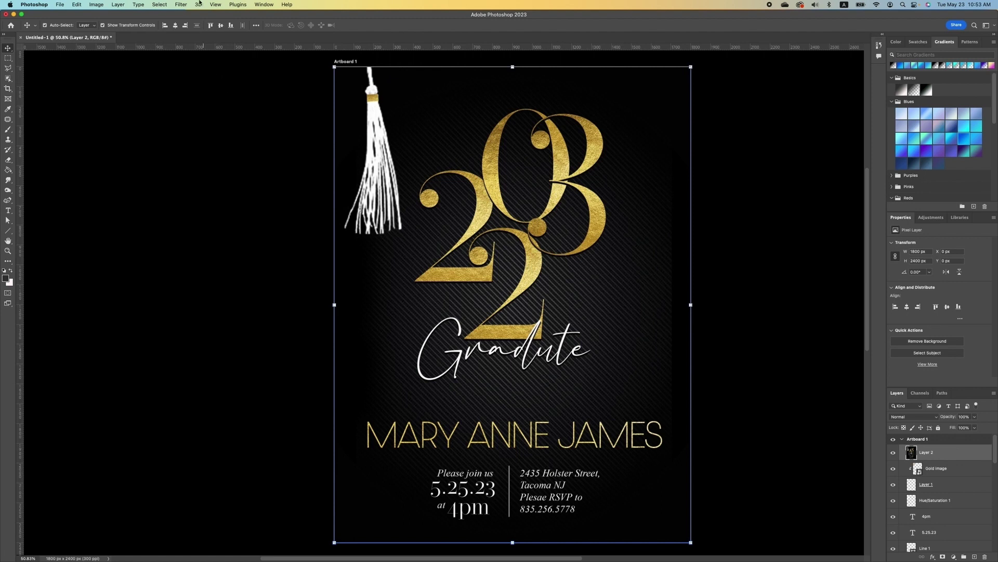
click(181, 5)
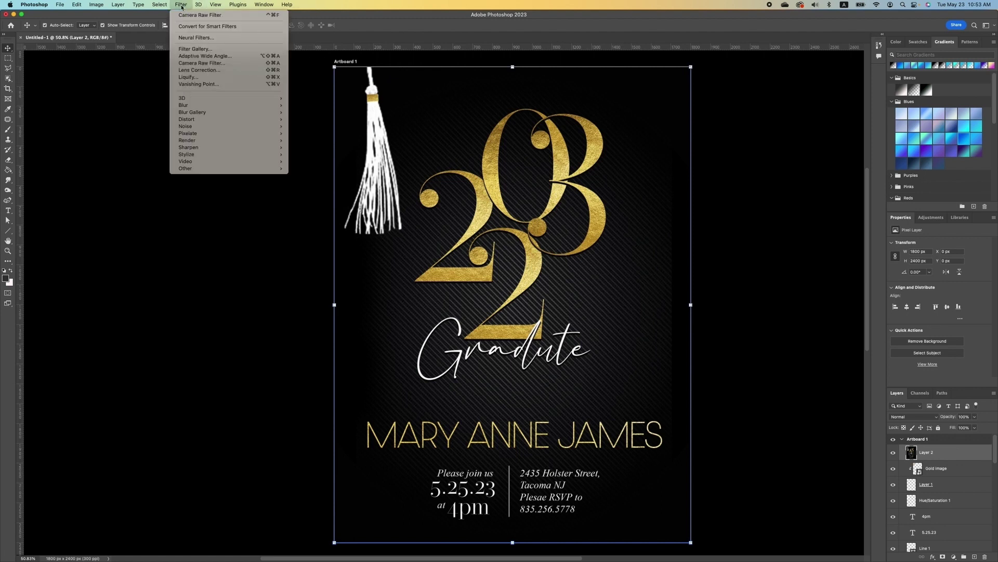
click(211, 64)
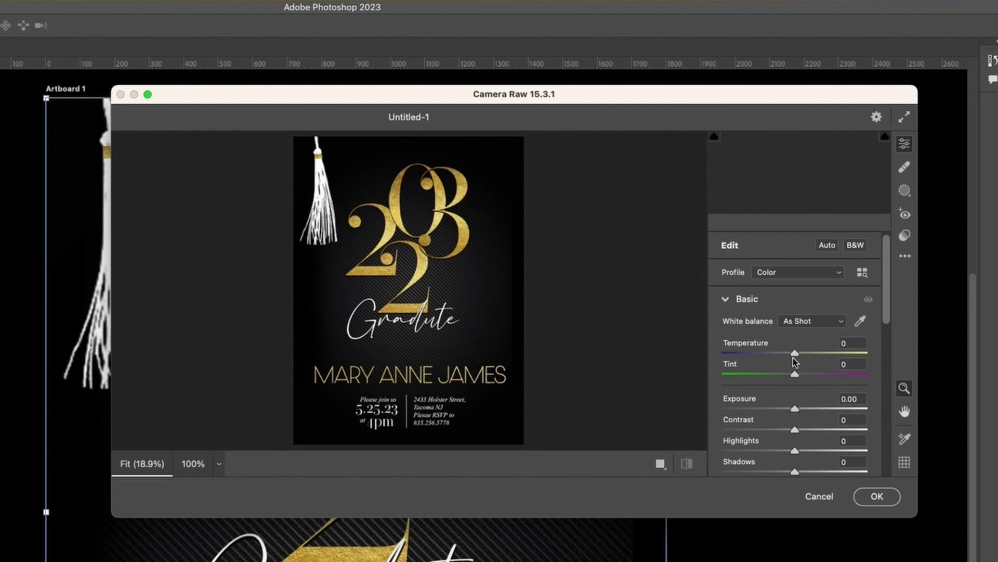
mouse_move(795, 356)
mouse_down()
mouse_move(820, 359)
mouse_move(812, 361)
mouse_up()
scroll(810, 359, down, 3)
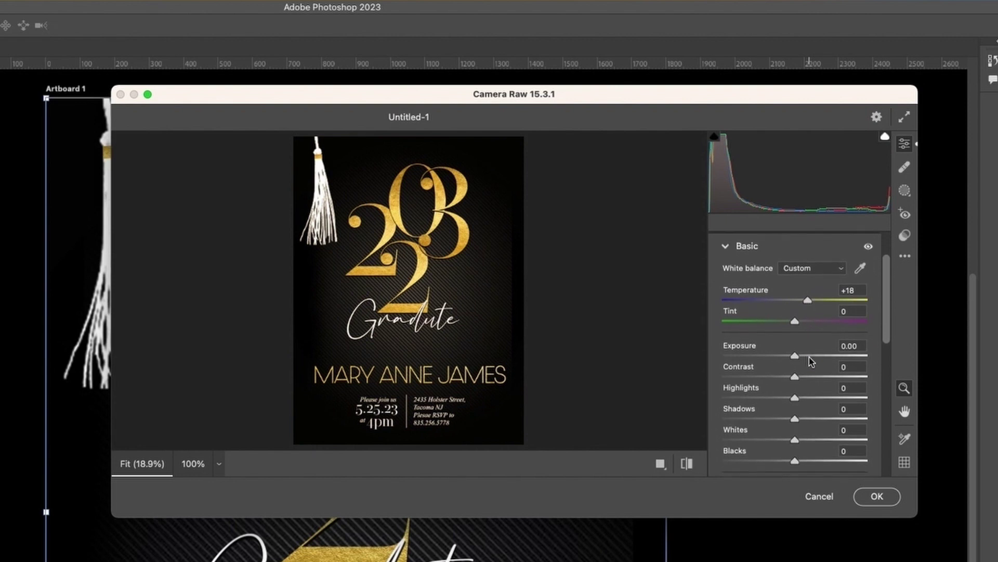
drag(796, 378, 826, 377)
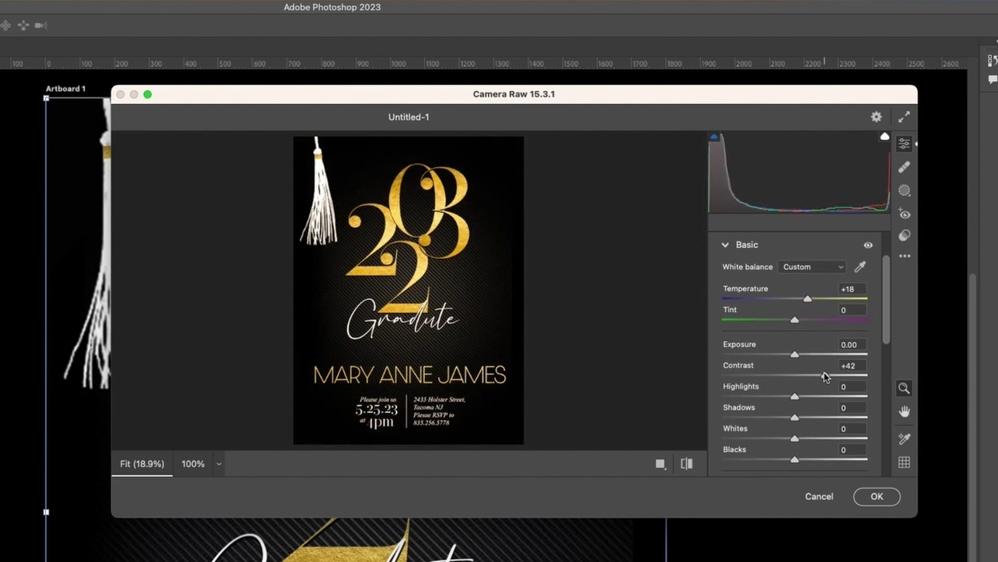
scroll(825, 379, down, 10)
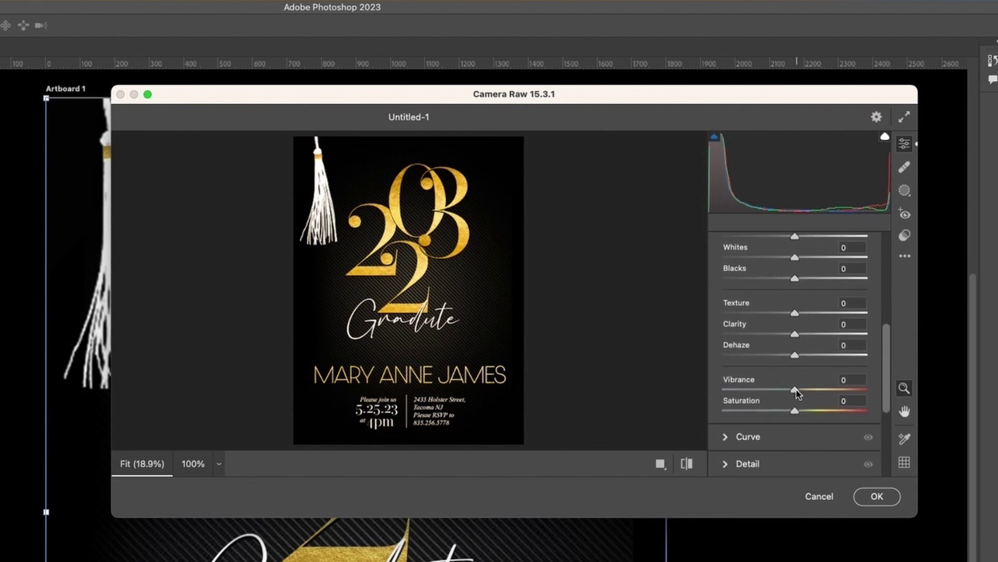
drag(797, 394, 808, 394)
click(878, 497)
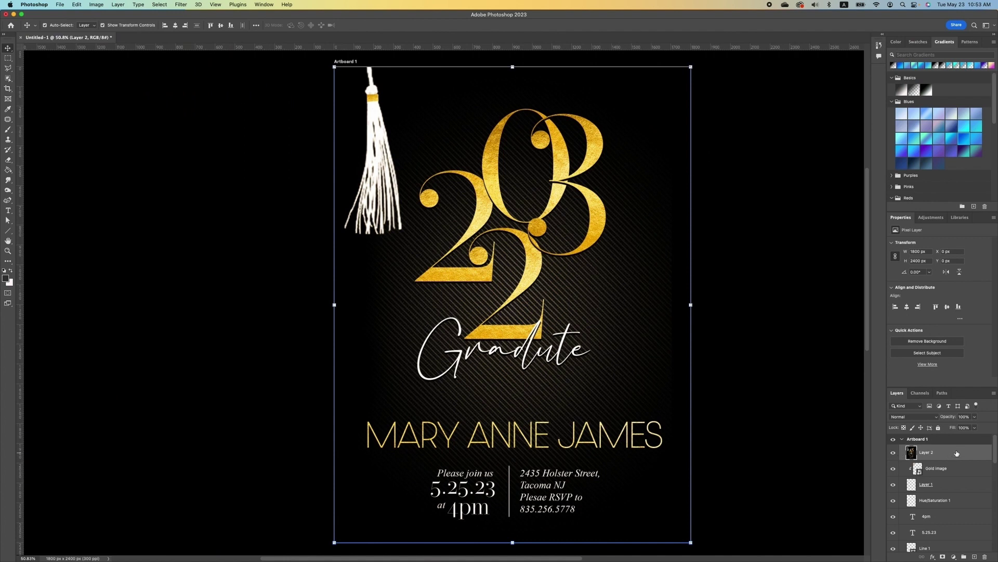
Set the merged Layer 2 to 53% opacity and select all layers down to Color Fill 1.
click(974, 416)
drag(966, 426, 963, 426)
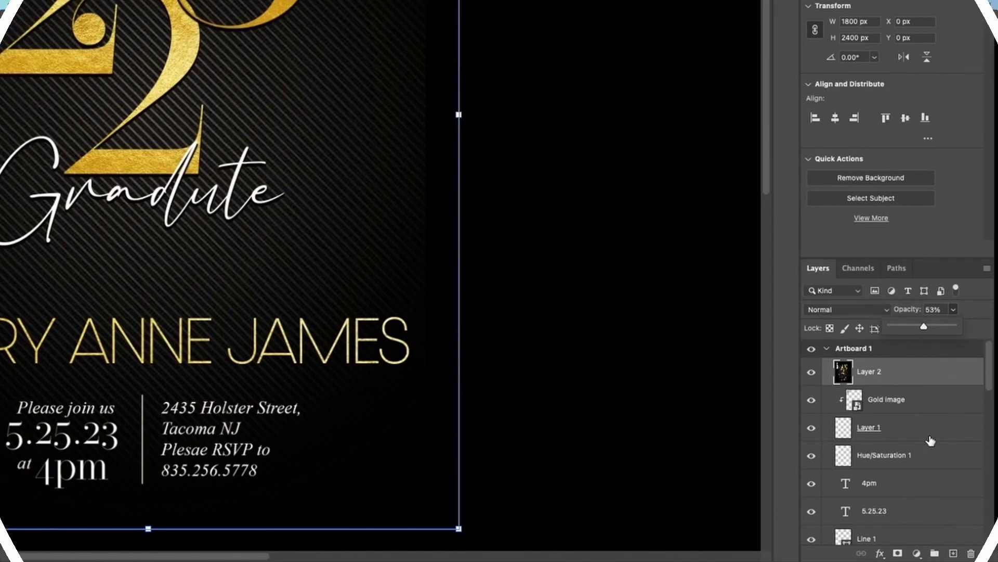
scroll(962, 494, down, 10)
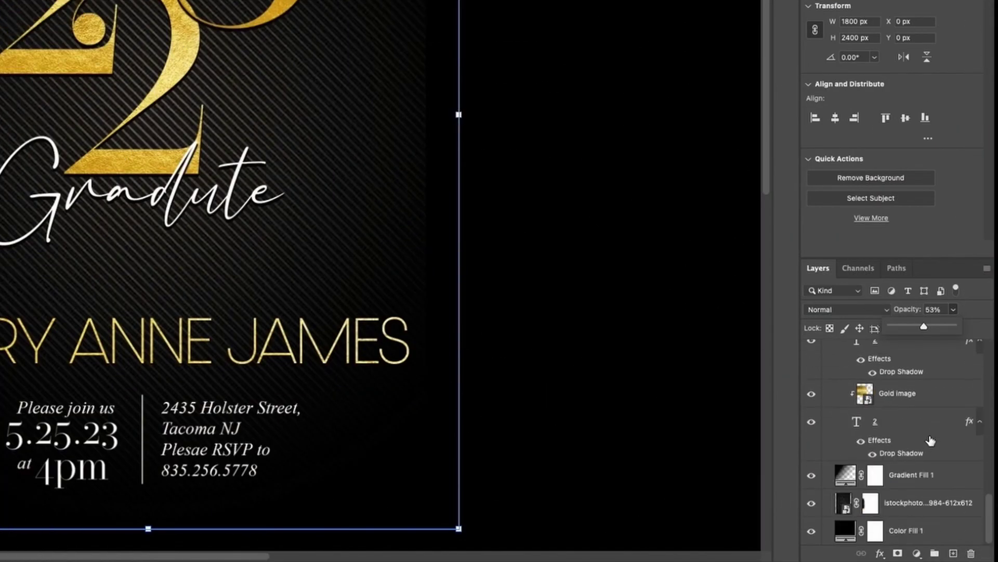
shift+click(934, 545)
scroll(931, 457, up, 10)
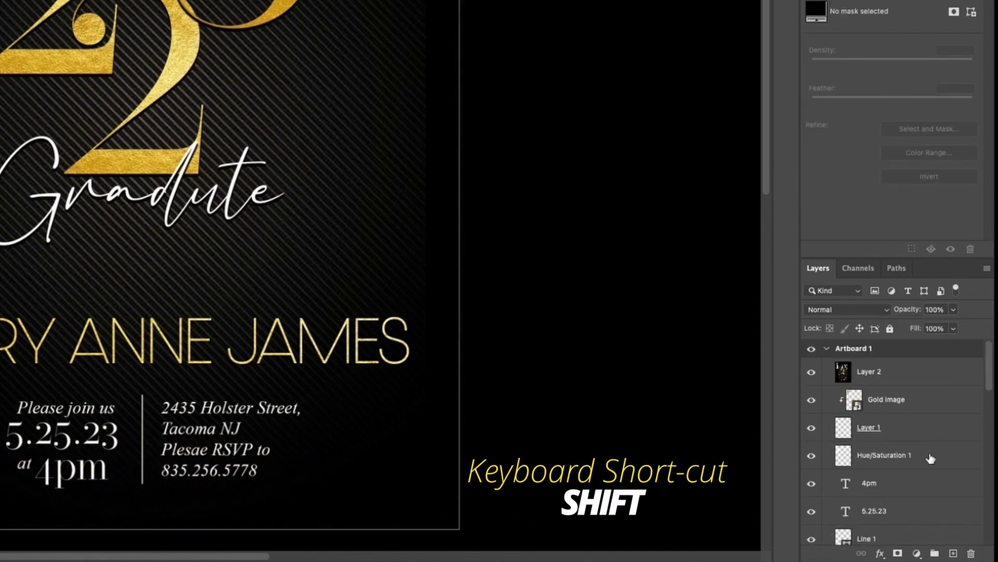
shift+click(928, 373)
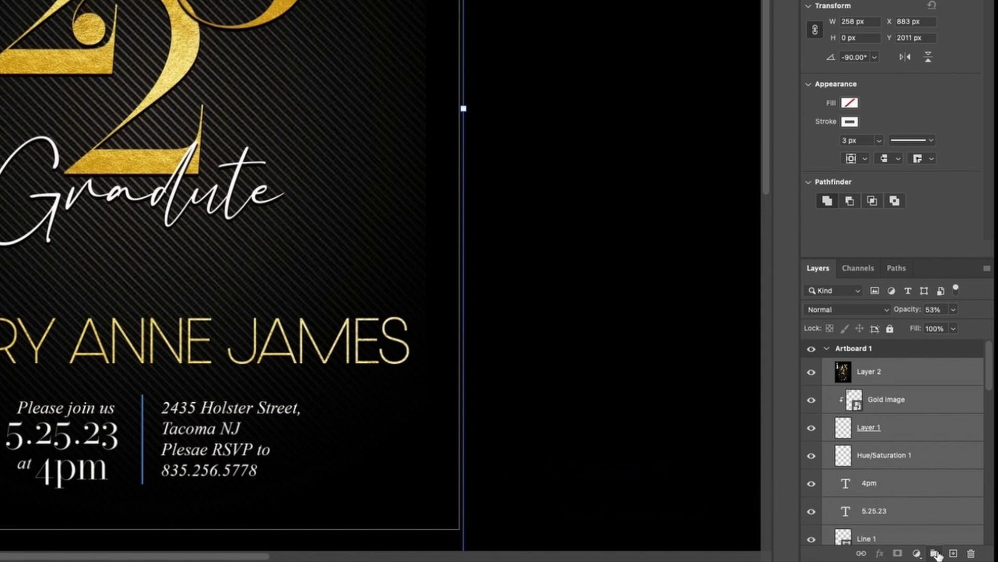
Group the selected layers, name the group 'Front', and add an empty Layer 3 above.
click(935, 553)
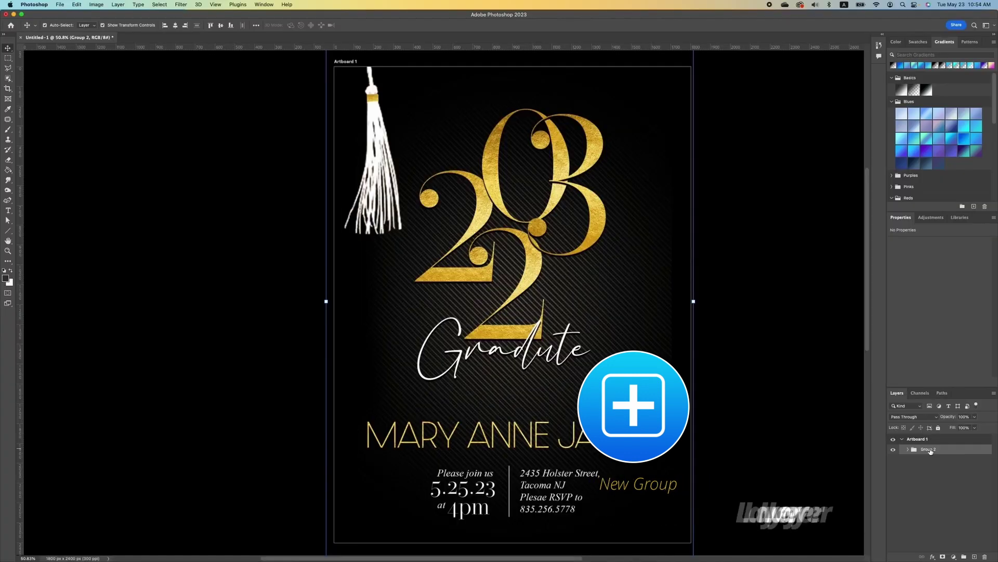
double_click(930, 449)
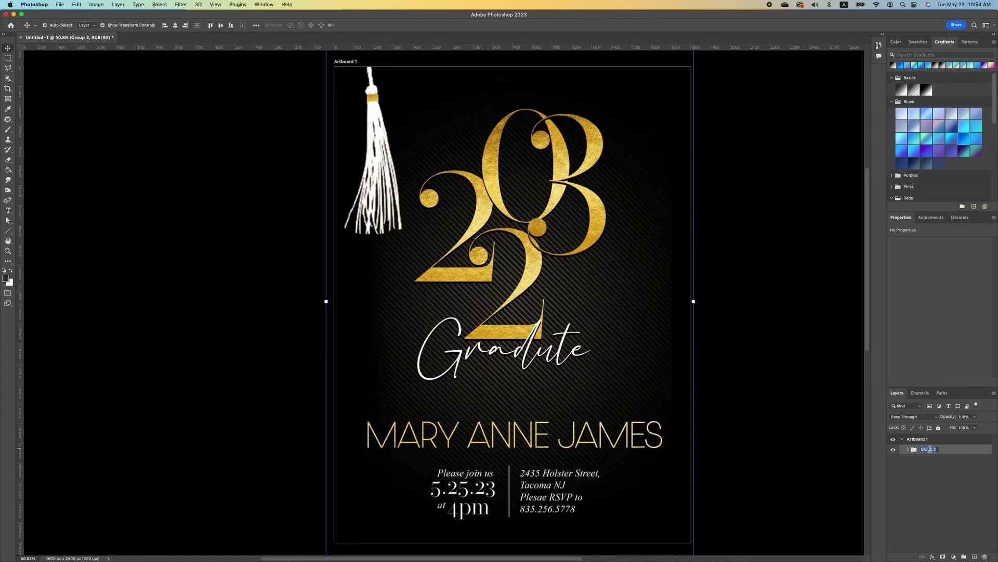
text(Front)
key(Return)
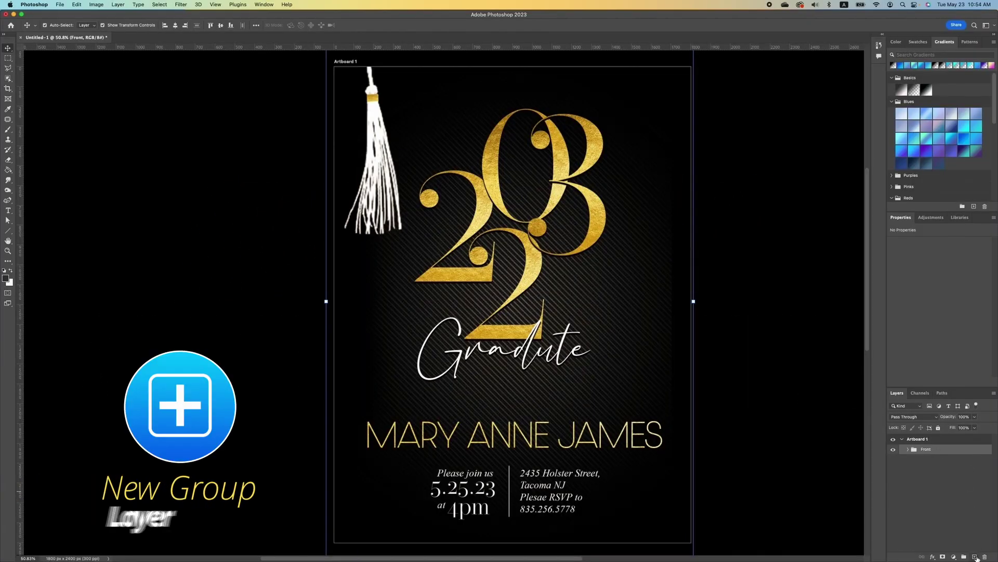
click(975, 556)
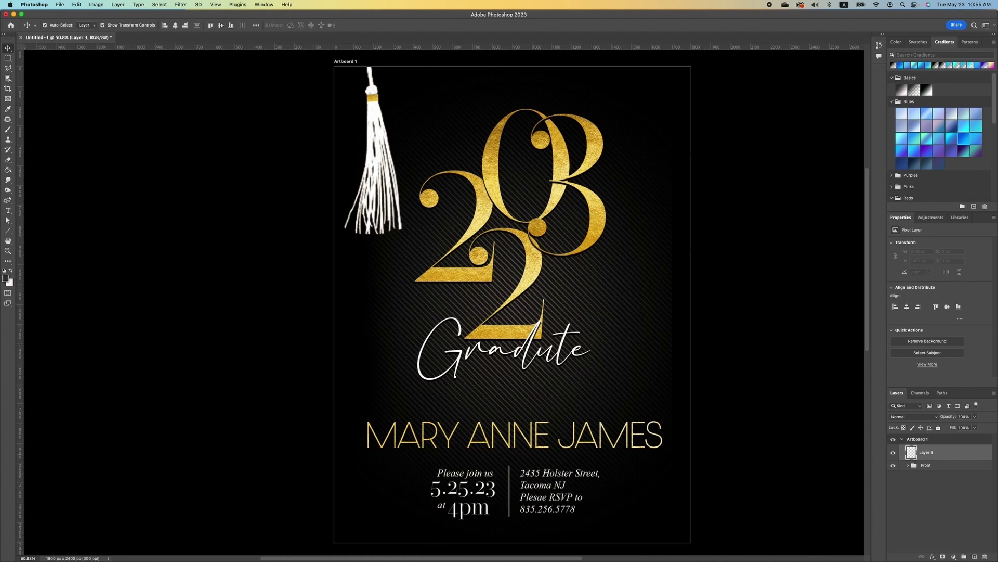
key(super+Tab)
drag(256, 147, 513, 270)
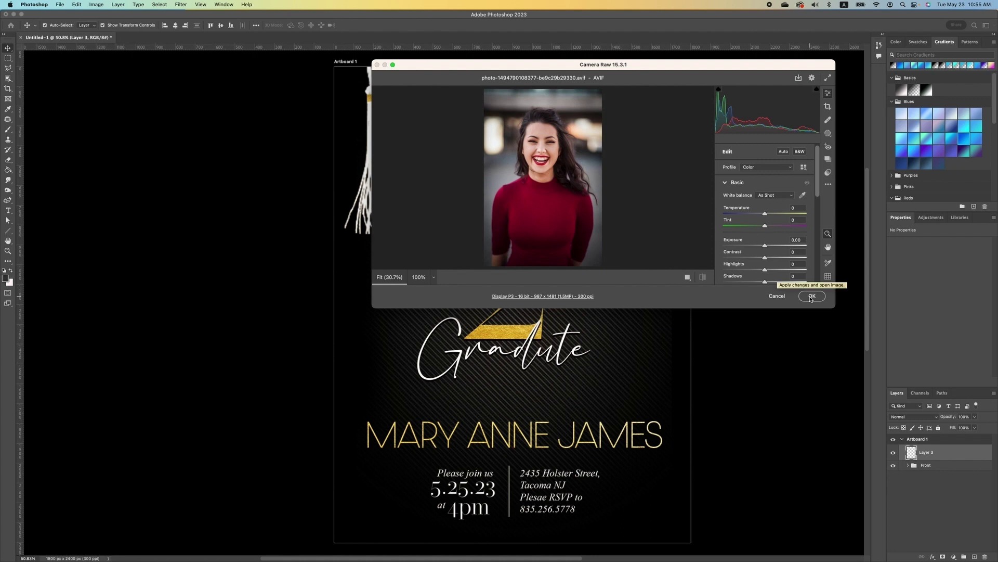
click(812, 297)
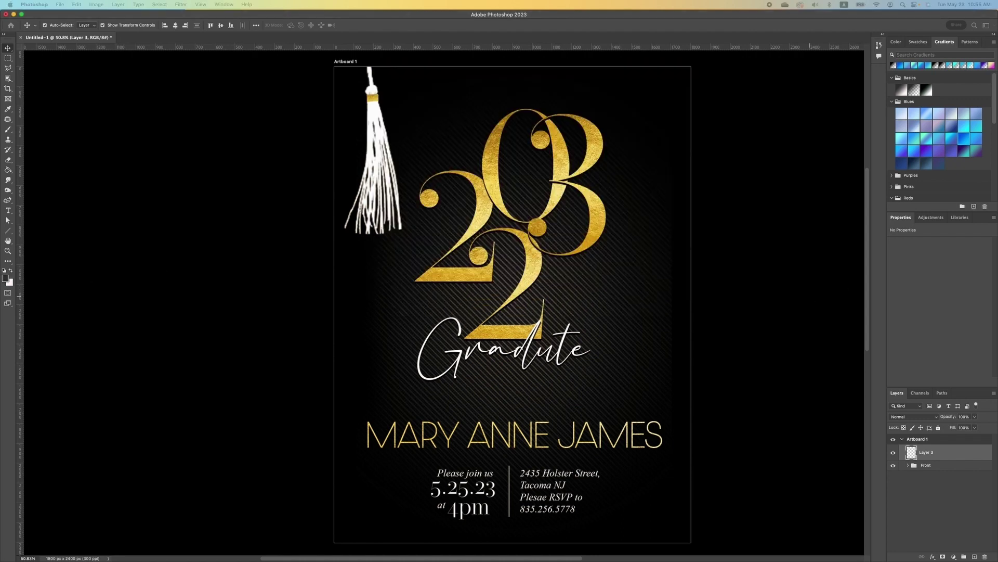
key(super+t)
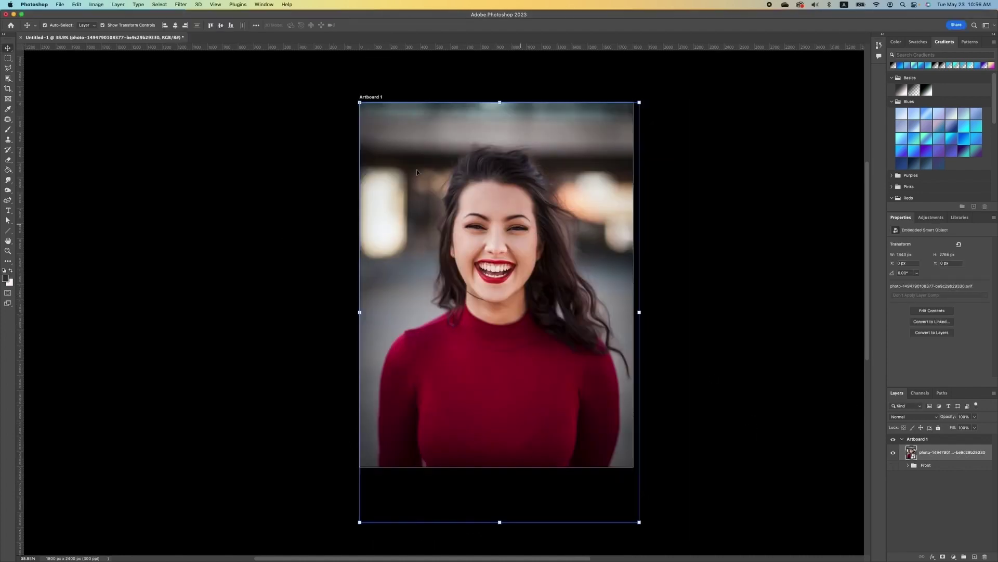
Add white Century Gothic Bold 'GRADUATE' text, enlarged and rotated -90° along the portrait's left edge.
click(8, 210)
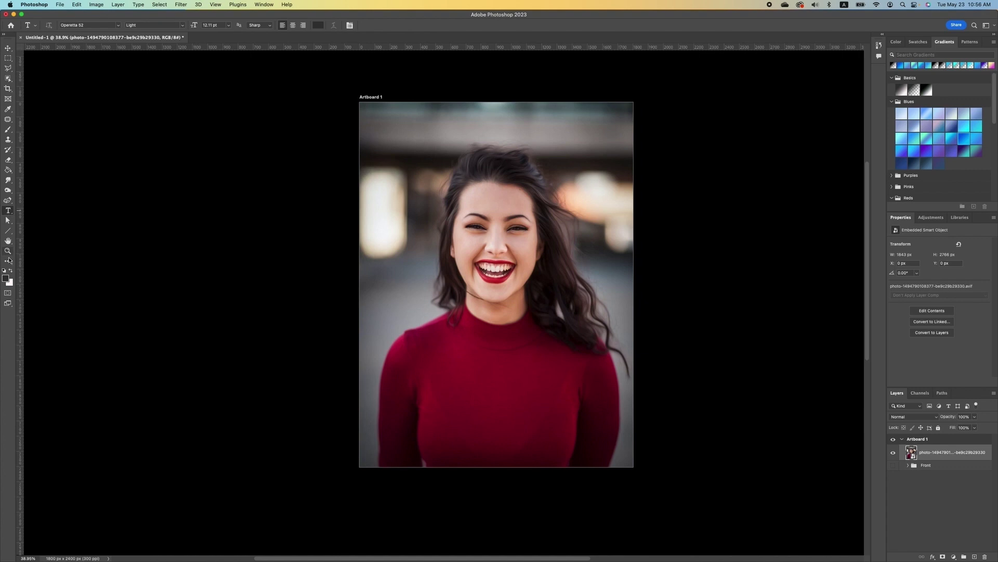
click(89, 25)
text(cent)
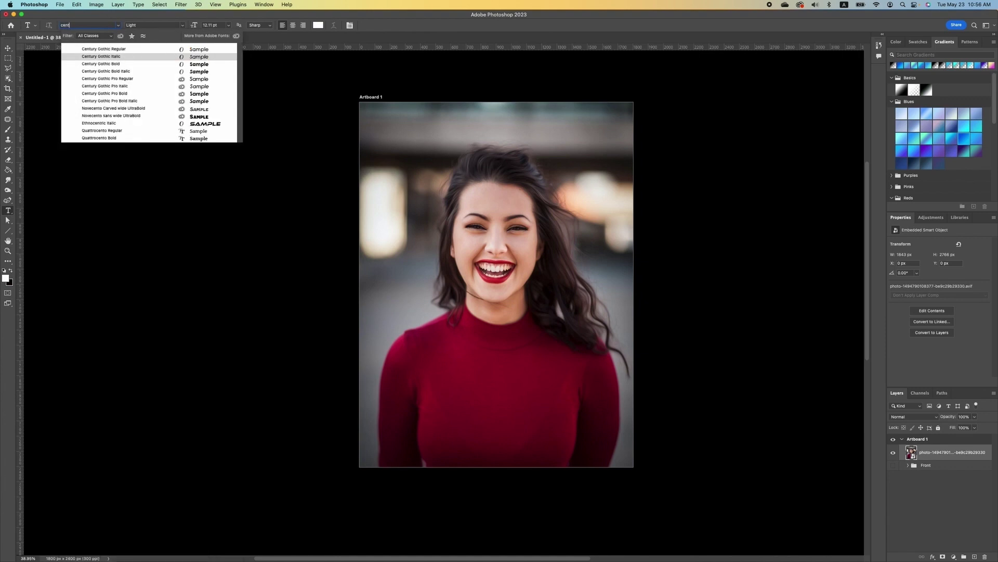
click(116, 64)
click(8, 47)
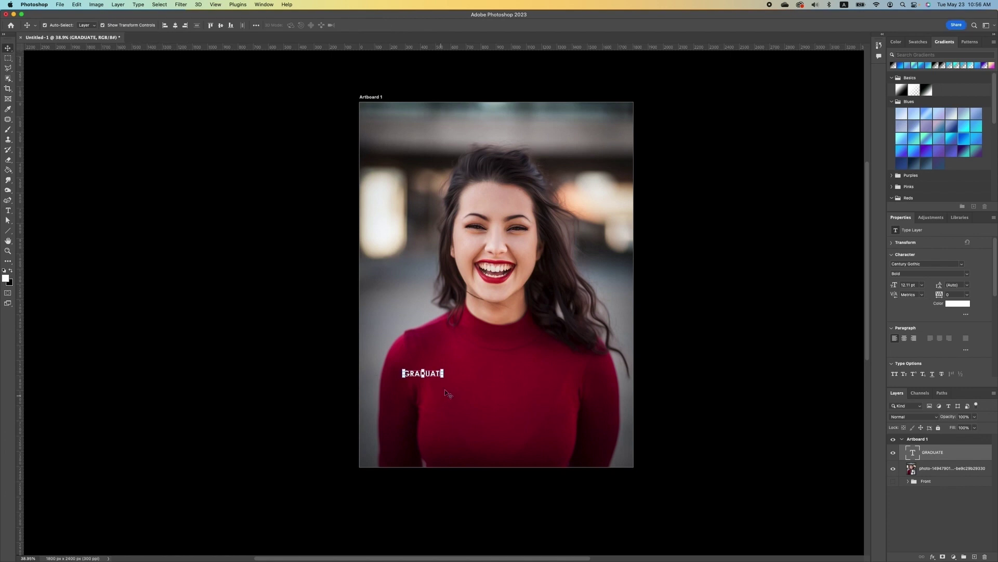
drag(443, 369, 565, 316)
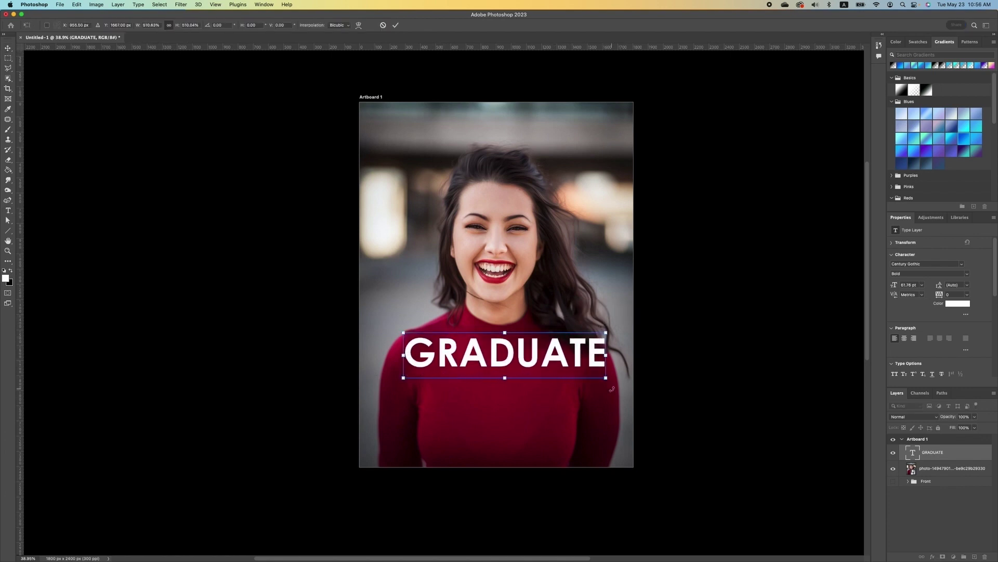
drag(612, 389, 535, 281)
key(Return)
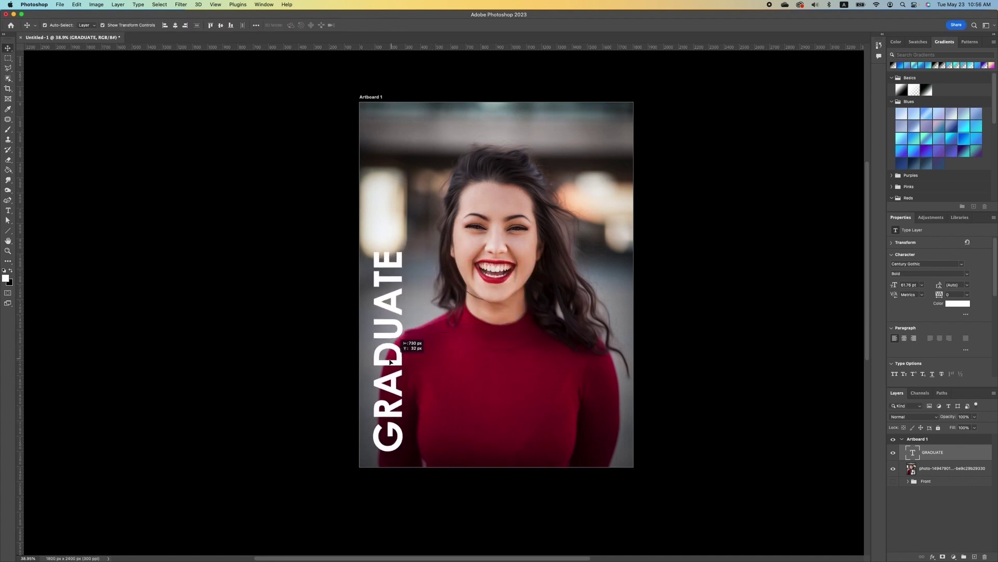
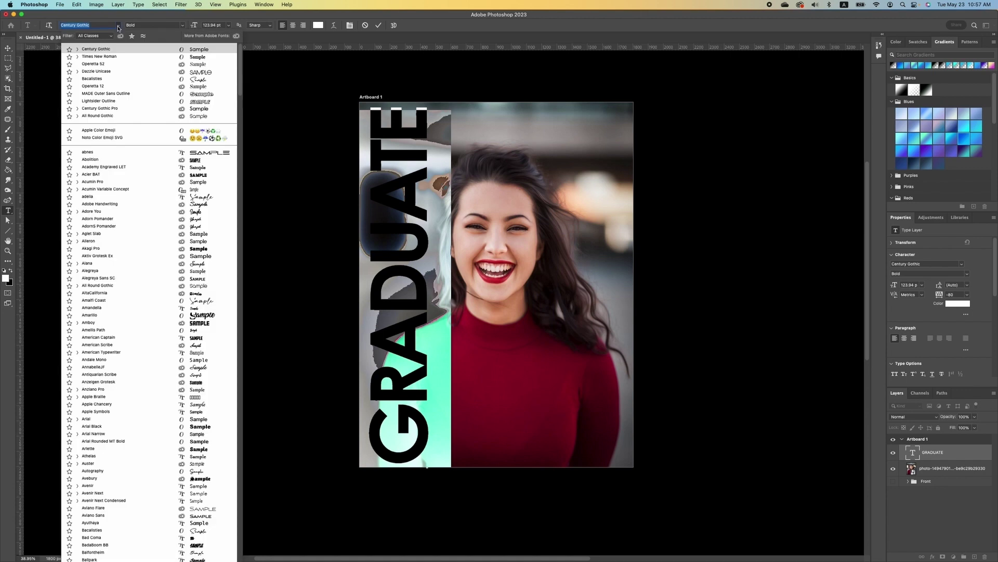
Apply the MADE Outer Sans Outline font to the vertical GRADUATE text.
click(203, 96)
Revert GRADUATE to solid Century Gothic Bold, duplicate its layer, and hide the original layer.
key(super+Return)
key(v)
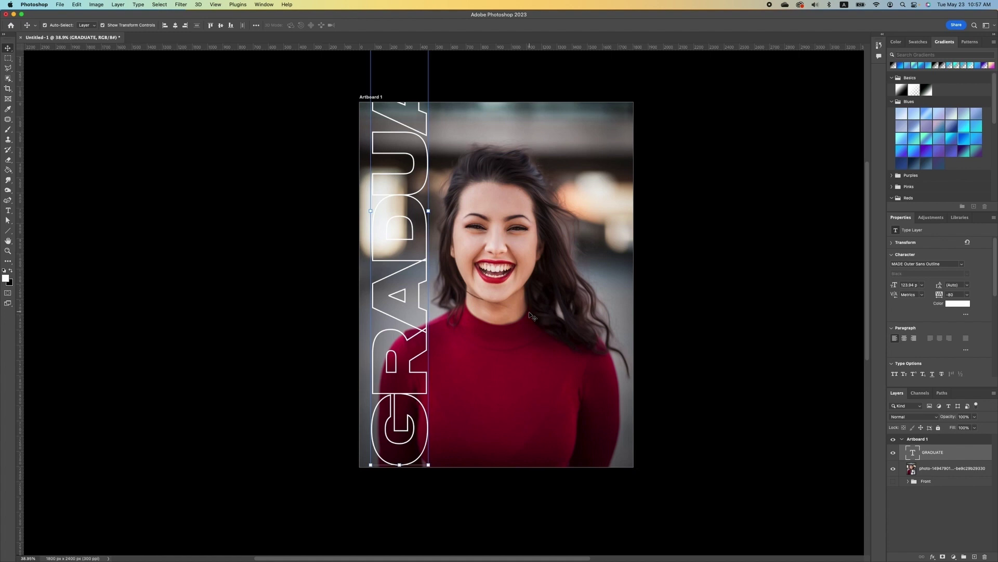
key(super+z)
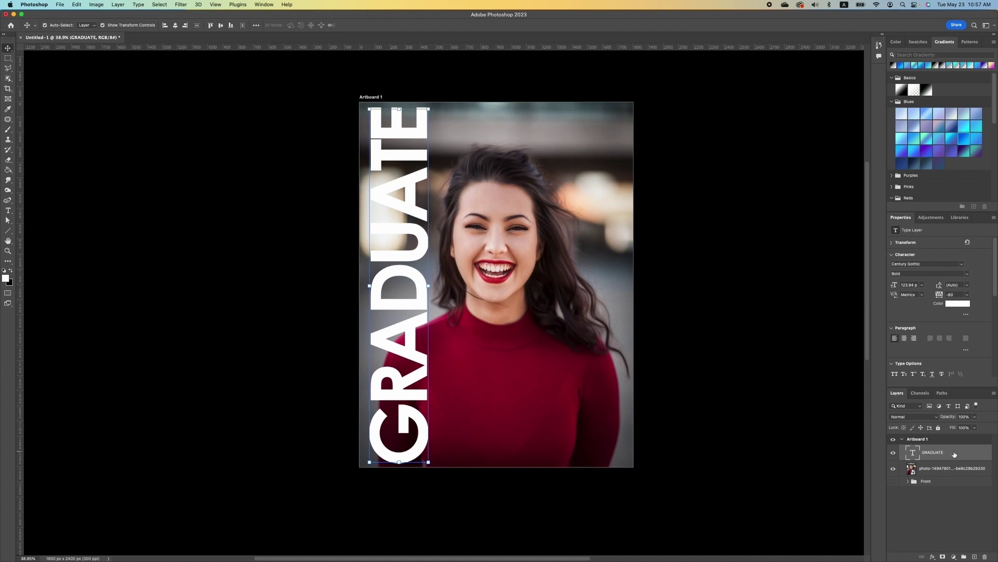
key(super+j)
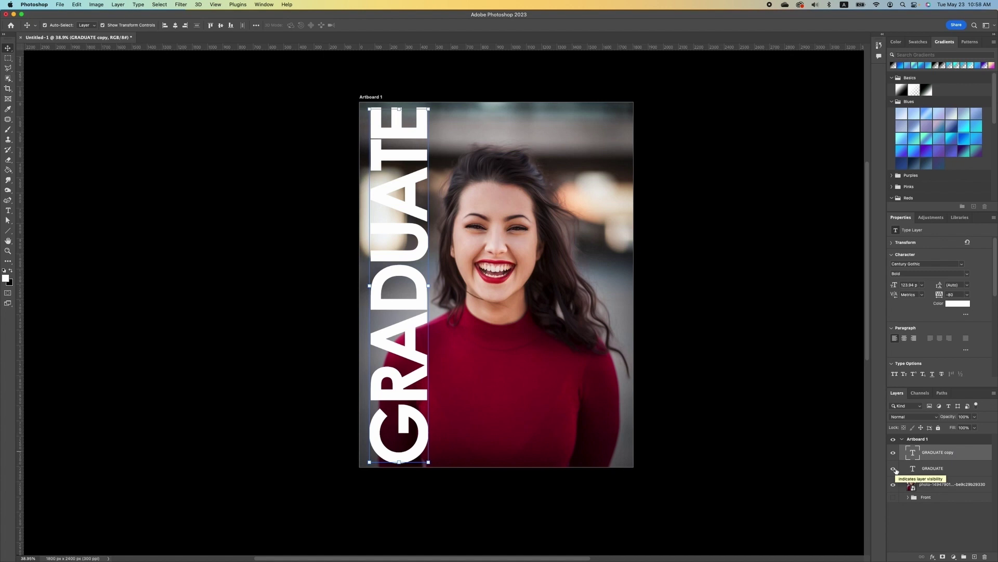
click(894, 469)
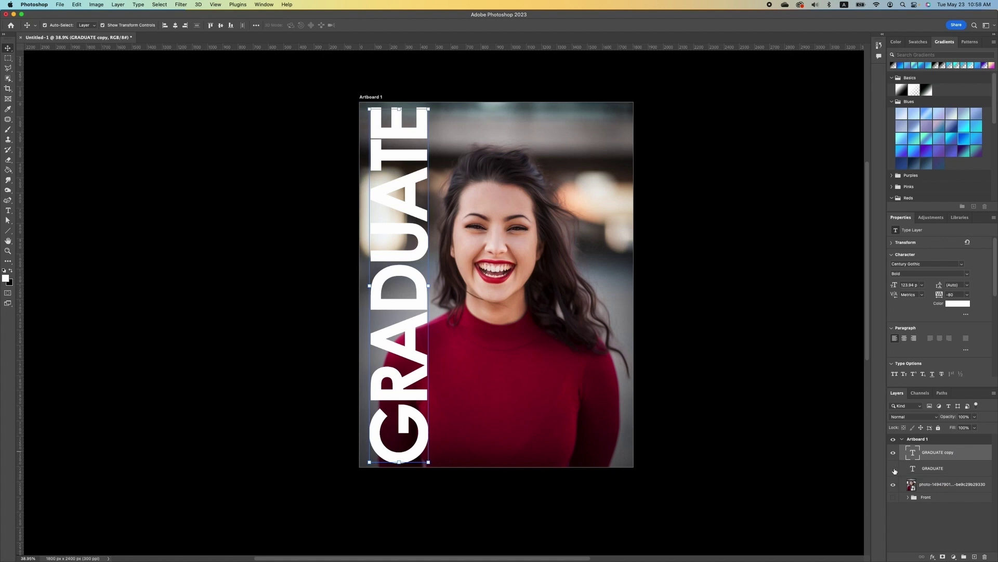
Convert the GRADUATE copy layer to a shape and switch to the Direct Selection tool.
right_click(957, 453)
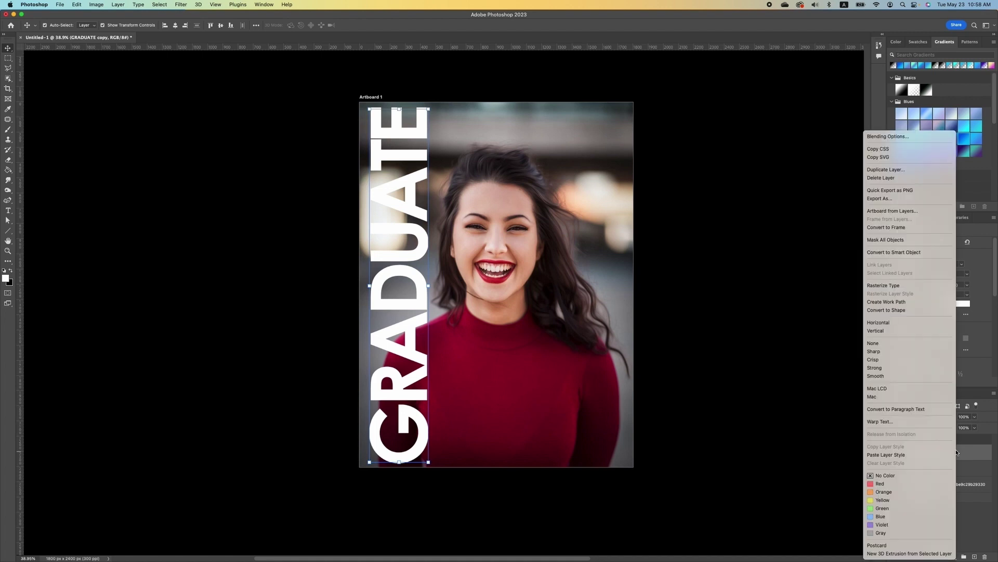
click(898, 310)
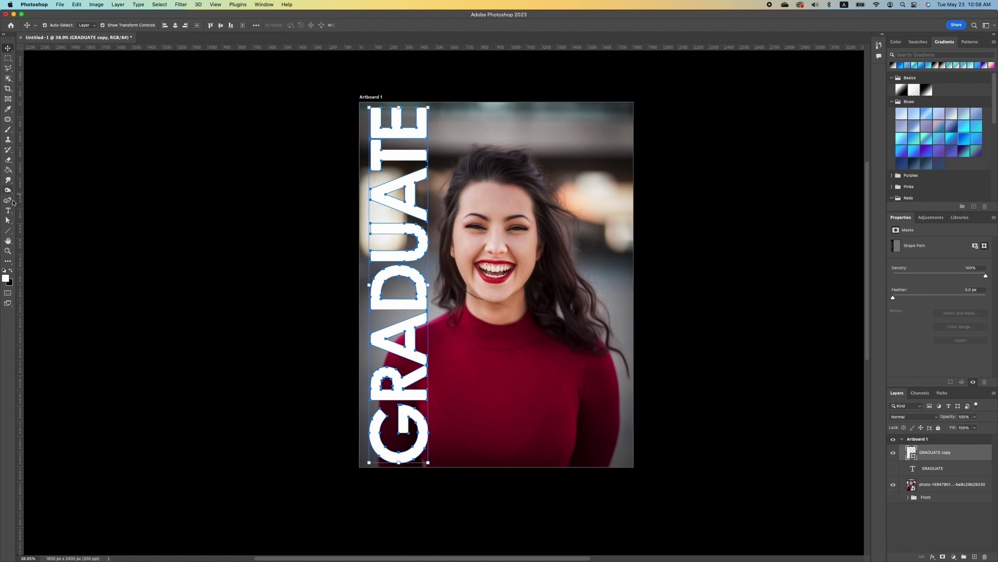
click(8, 222)
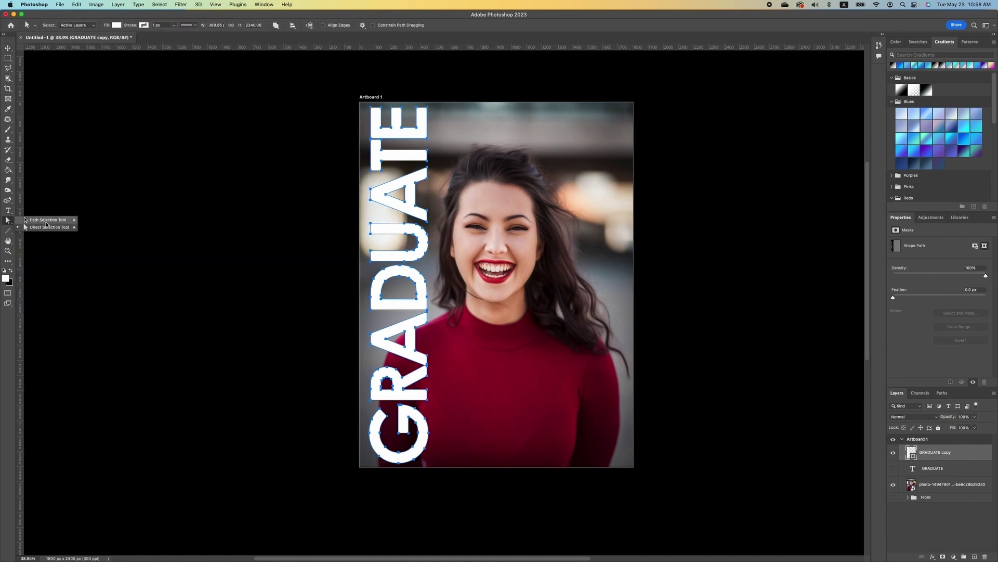
click(45, 226)
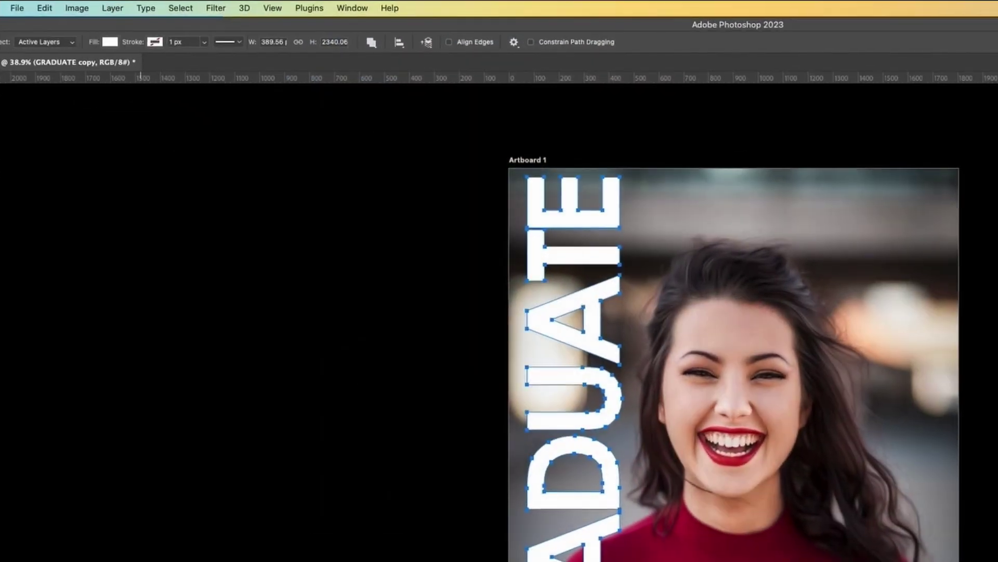
Give the GRADUATE letter shapes no fill and a white 5 px stroke.
click(113, 42)
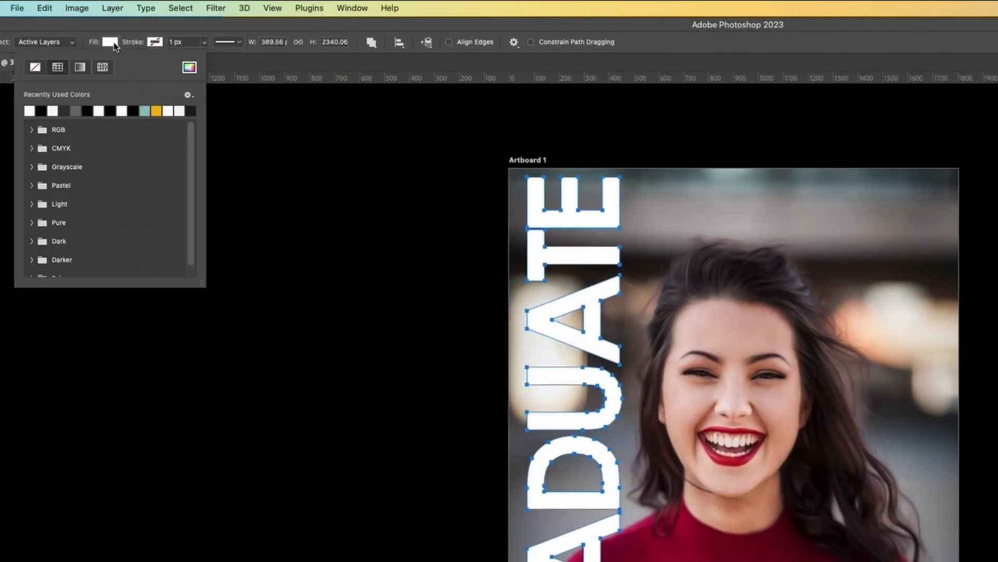
click(38, 69)
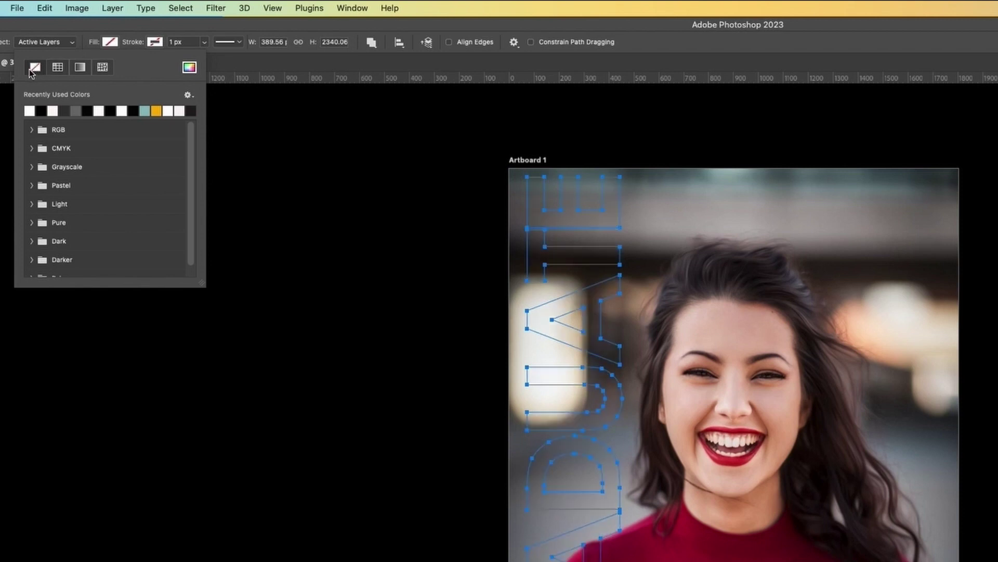
click(157, 43)
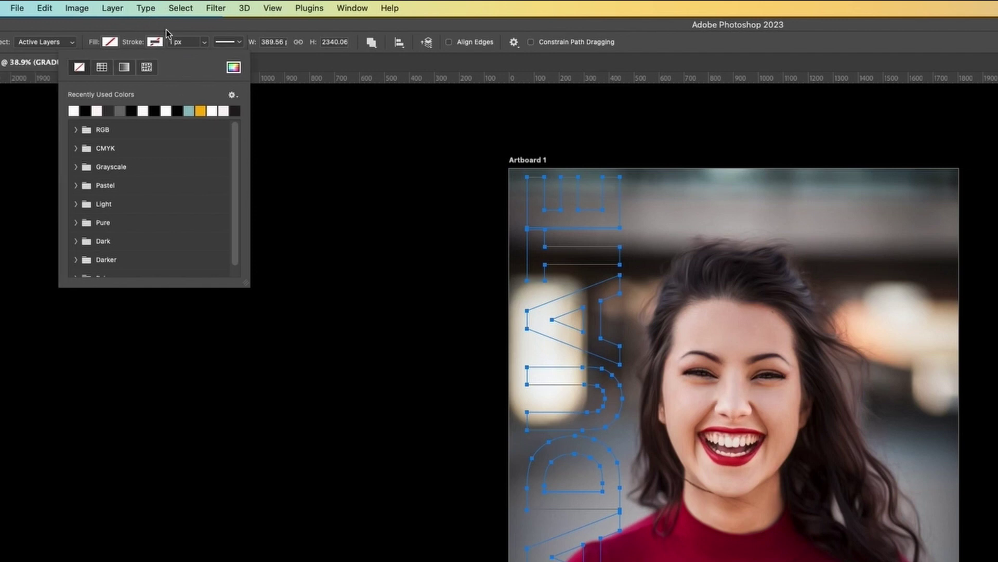
click(96, 111)
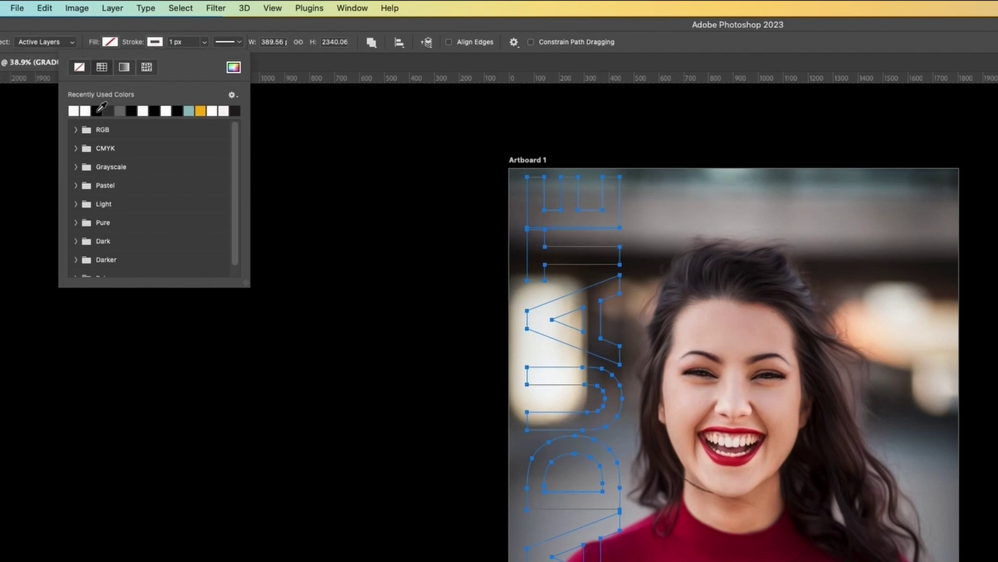
click(189, 43)
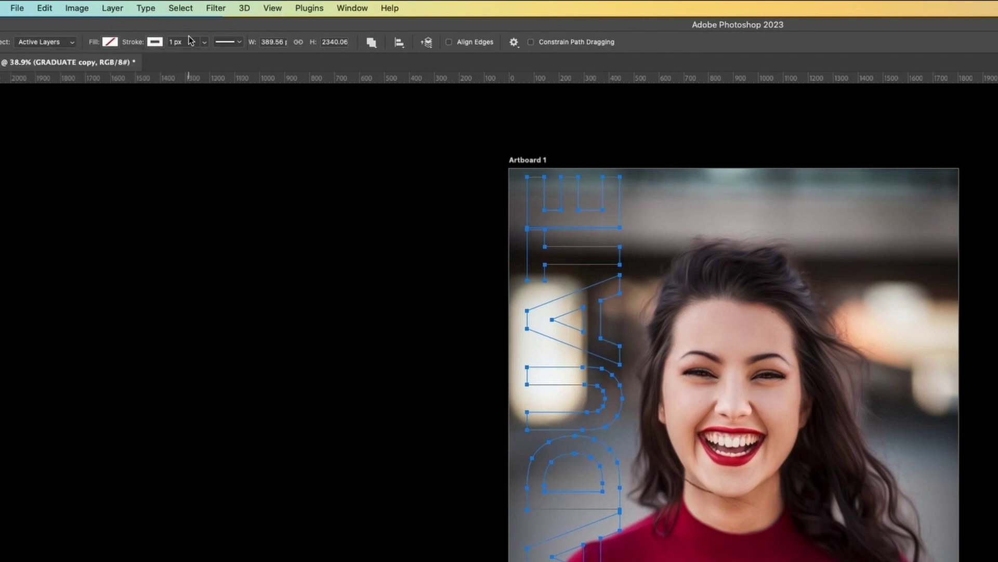
click(188, 44)
text(5)
key(Return)
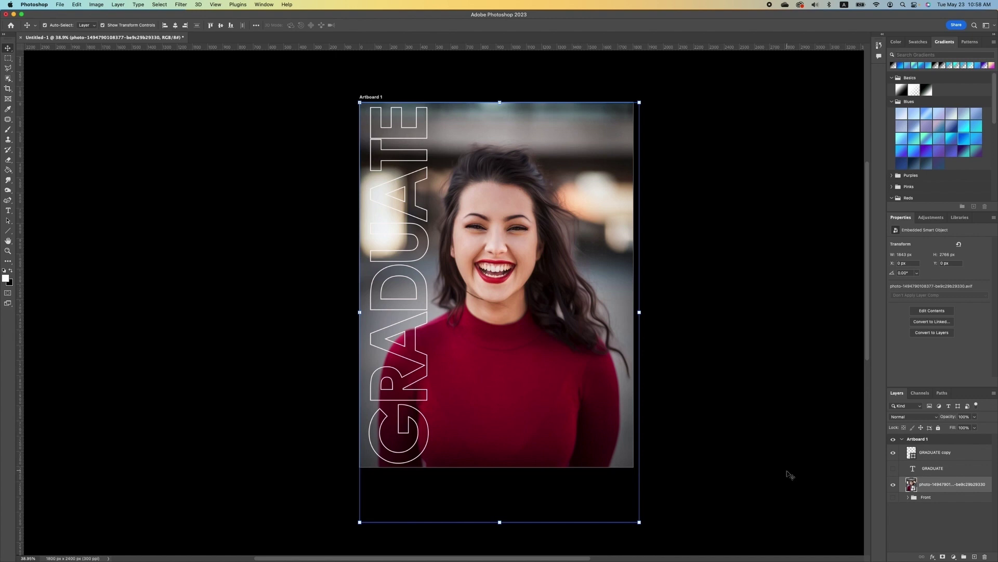
Add a Drop Shadow layer style to the GRADUATE copy layer.
click(955, 455)
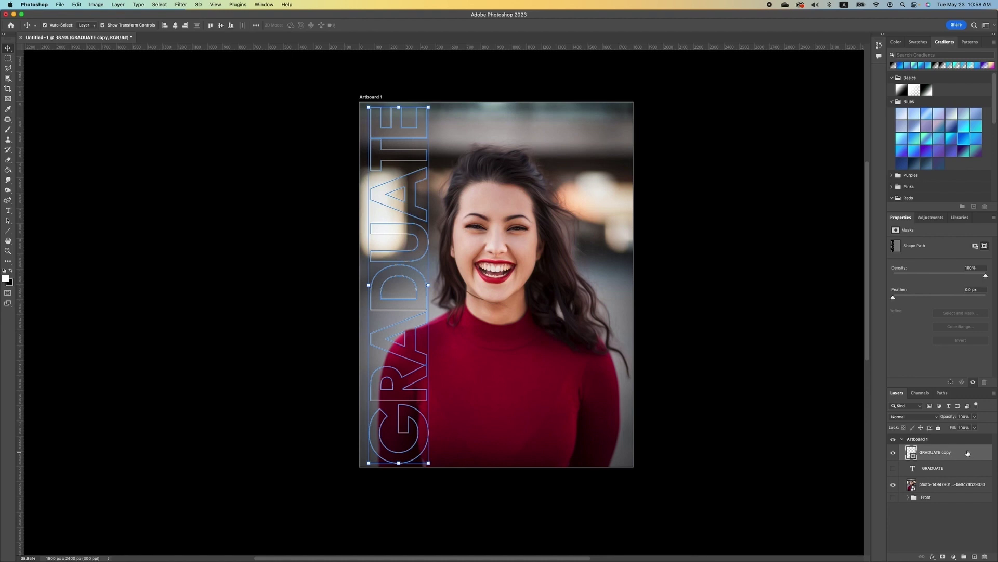
double_click(980, 453)
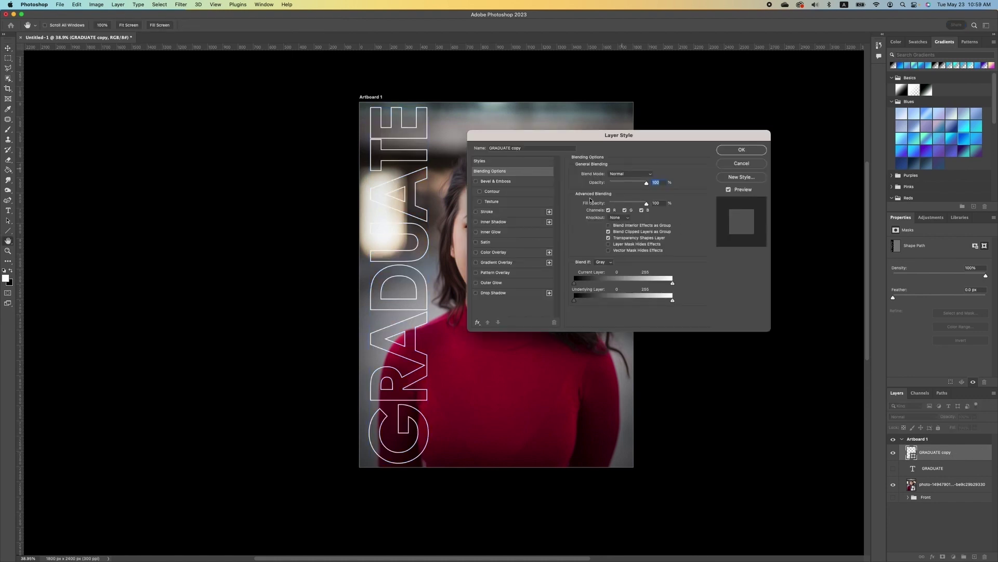
click(476, 293)
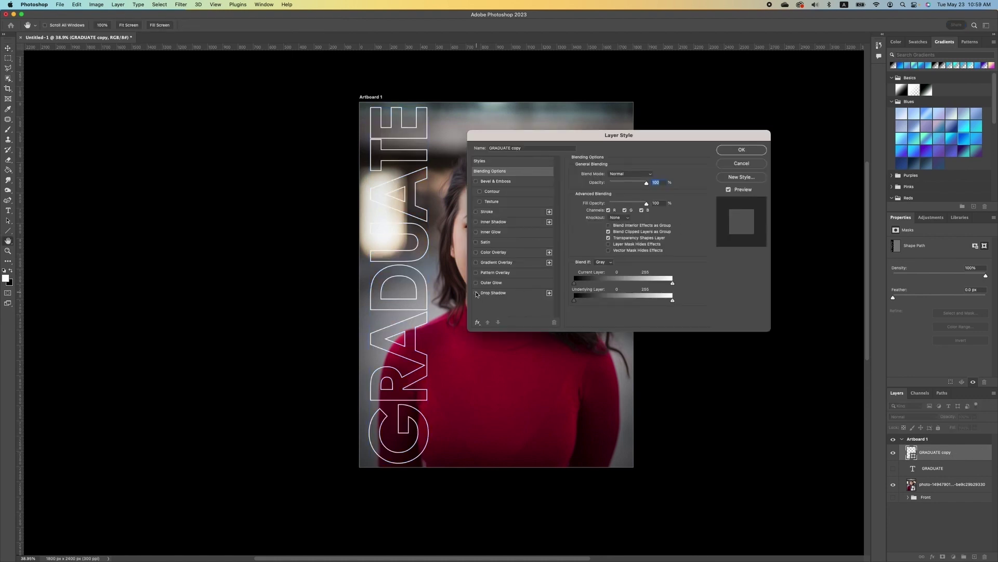
click(532, 294)
click(747, 149)
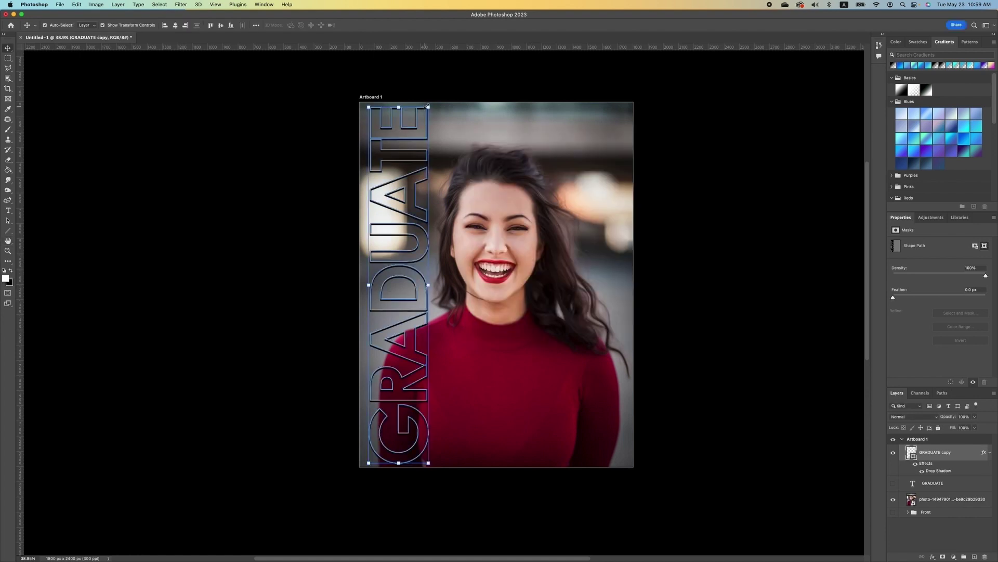
Scale the outlined GRADUATE text down to about 94%, then select the photo layer.
drag(428, 106, 424, 127)
key(Return)
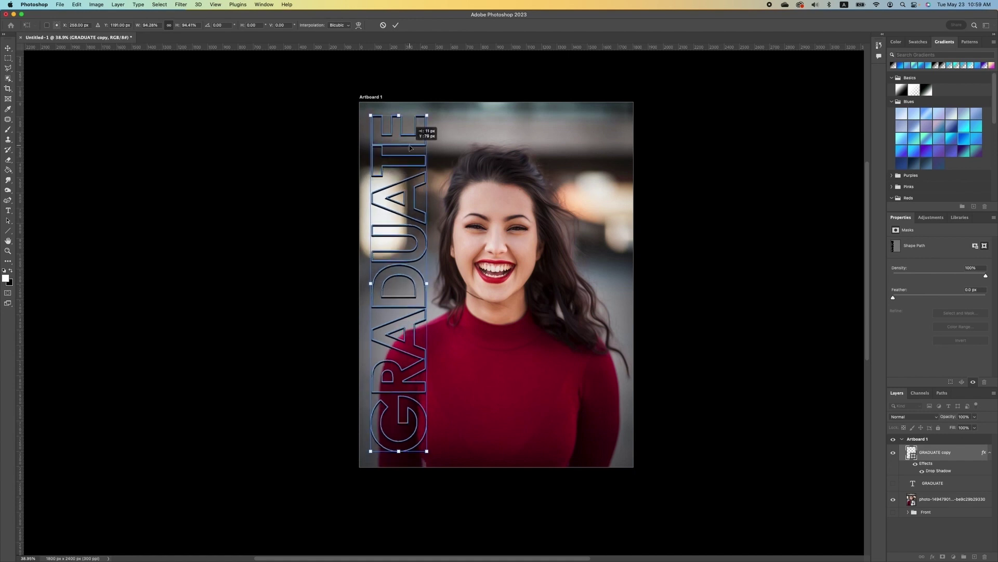
click(597, 207)
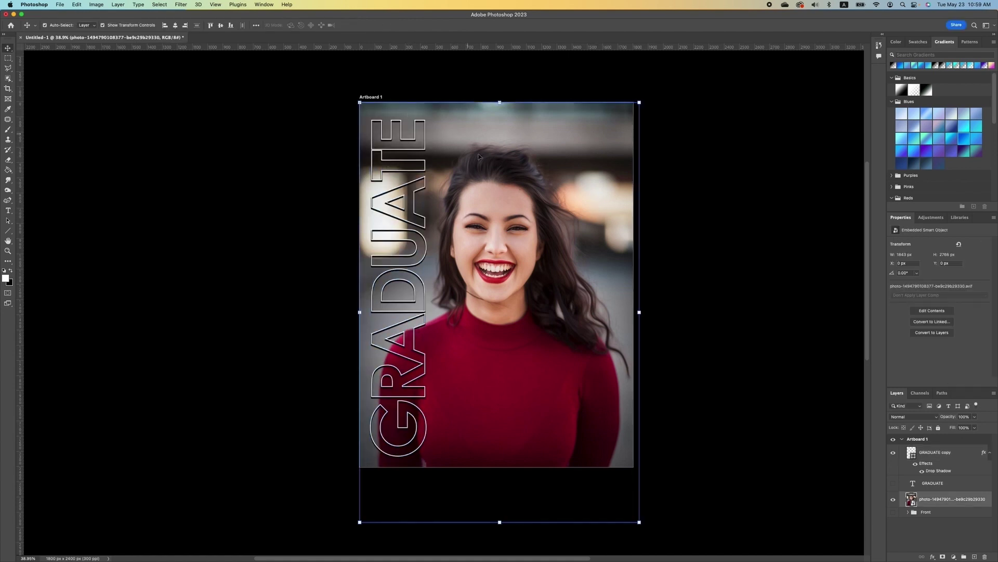
Draw a rectangle over the whole artboard with 0 px corner radius and a 30 px stroke.
click(9, 232)
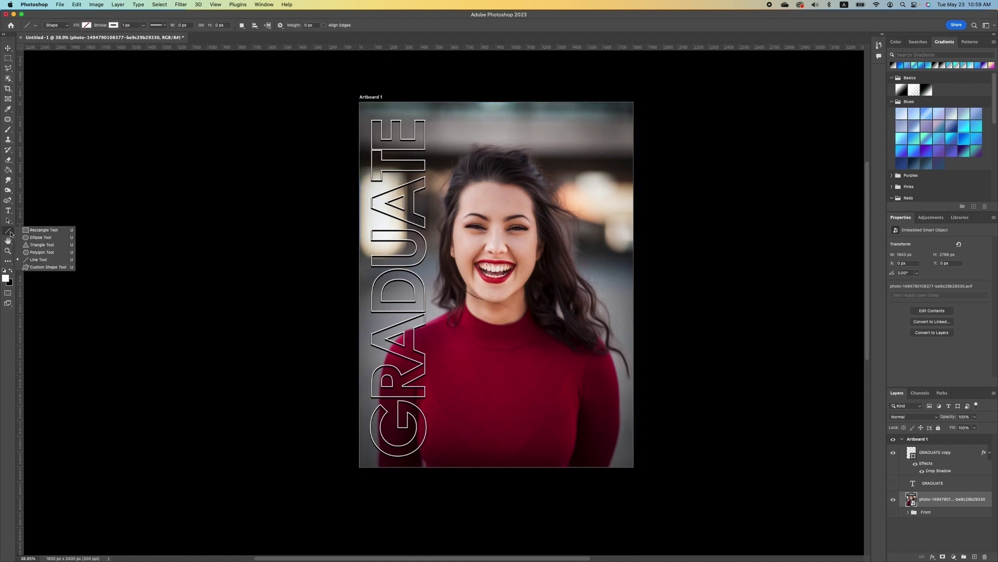
click(46, 230)
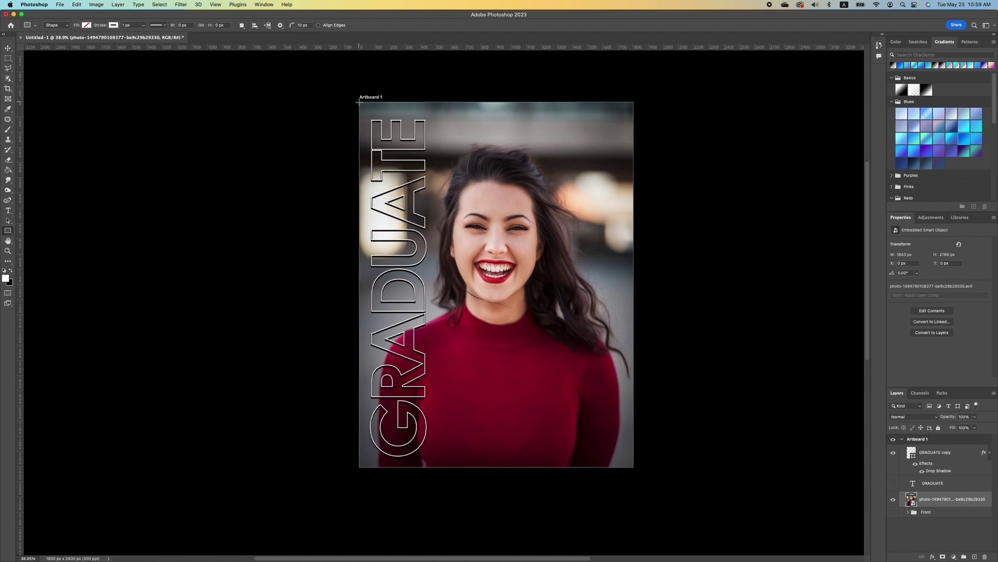
drag(359, 102, 633, 467)
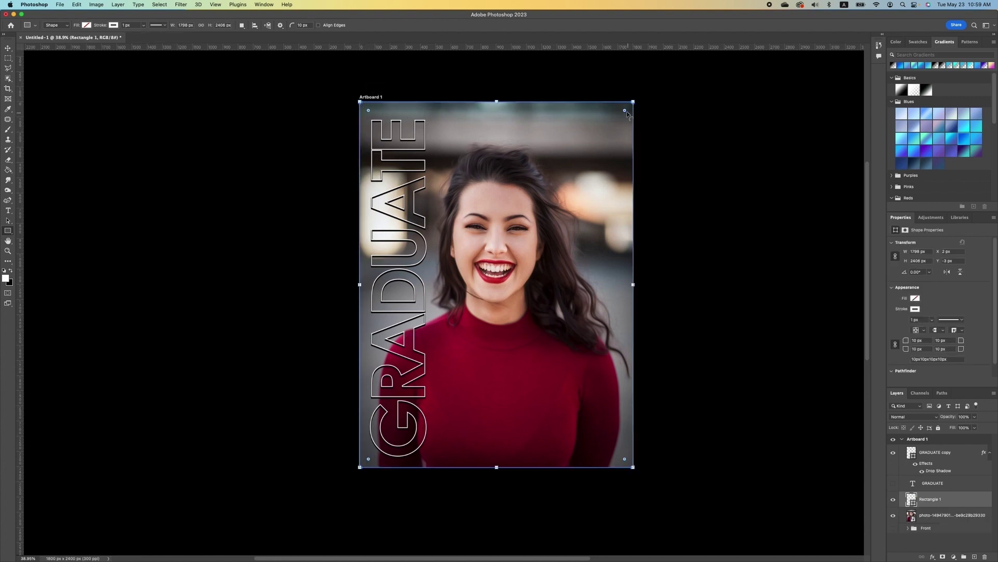
drag(626, 111, 673, 79)
click(920, 320)
text(30)
key(Return)
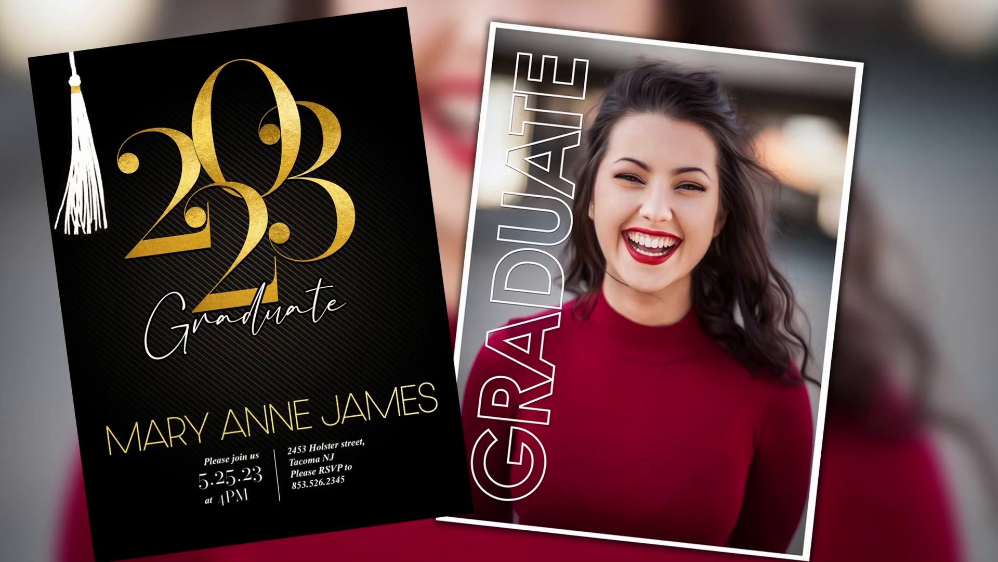